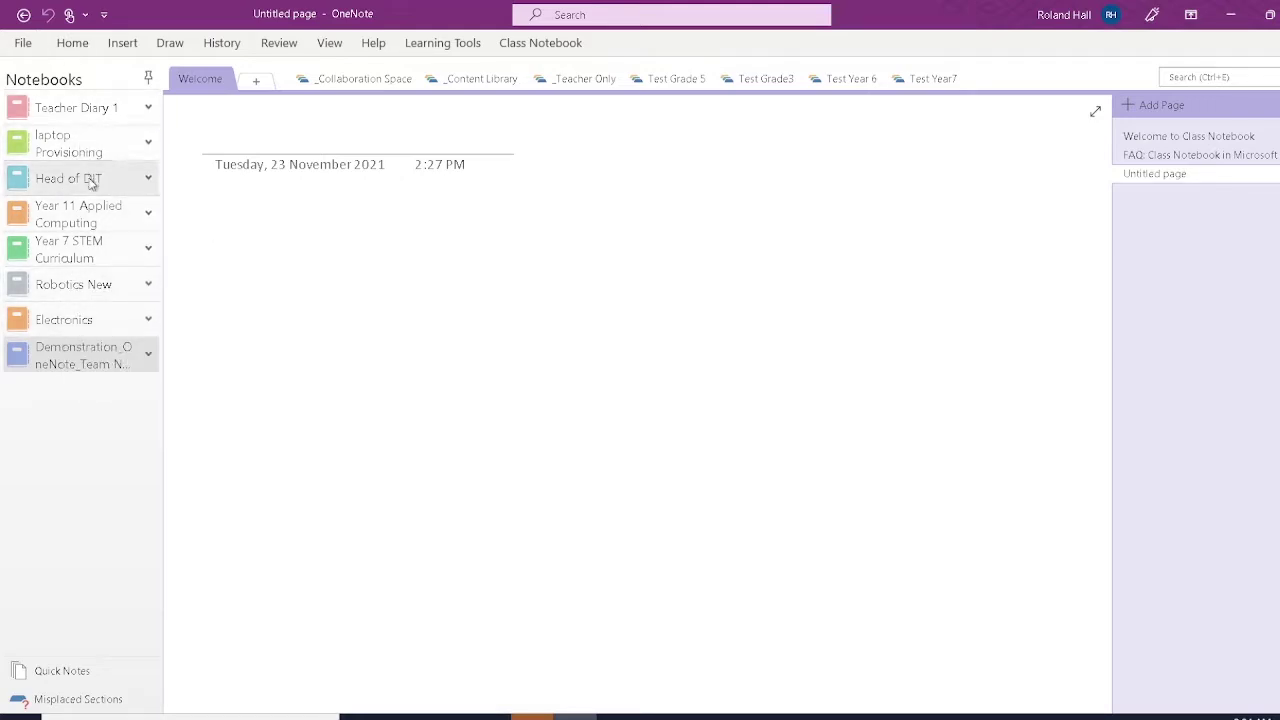
- Look through the Timetable, Week, Untitled page and Lord Build Your House pages of the Teacher Diary 1 notebook, returning to Timetable
{"action": "left_click", "coordinate": [103, 111]}
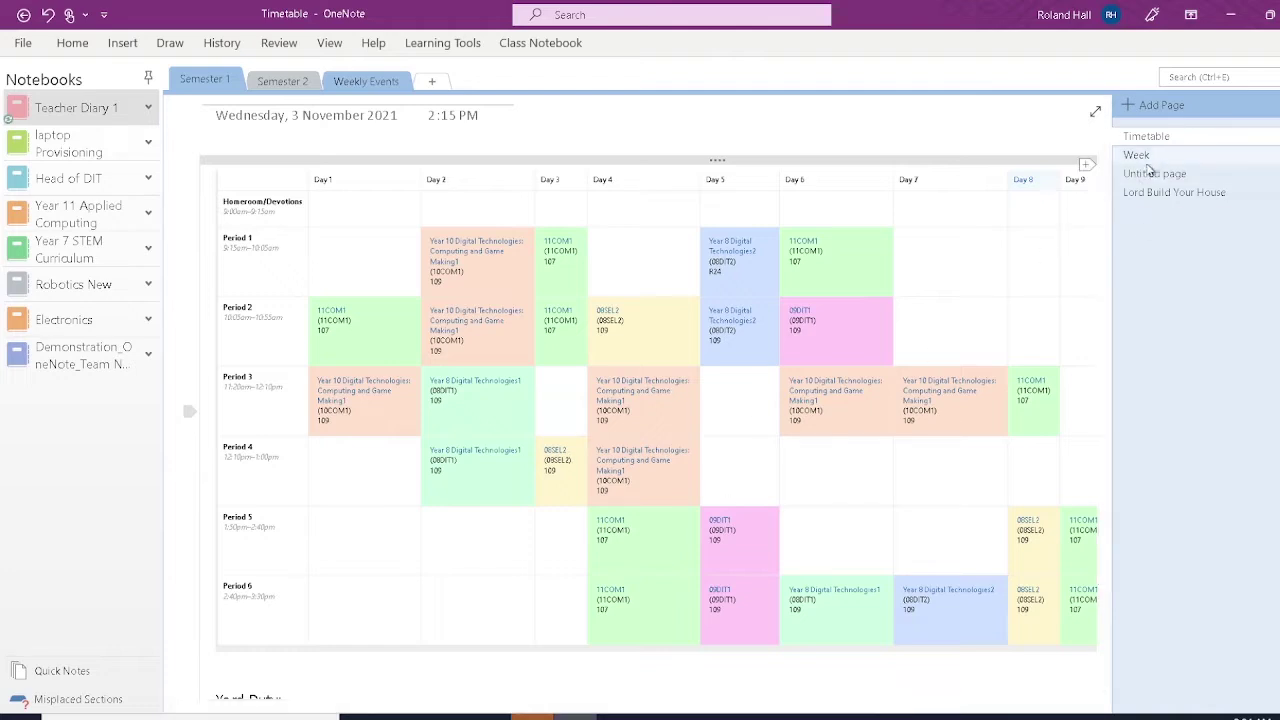
{"action": "left_click", "coordinate": [1140, 156]}
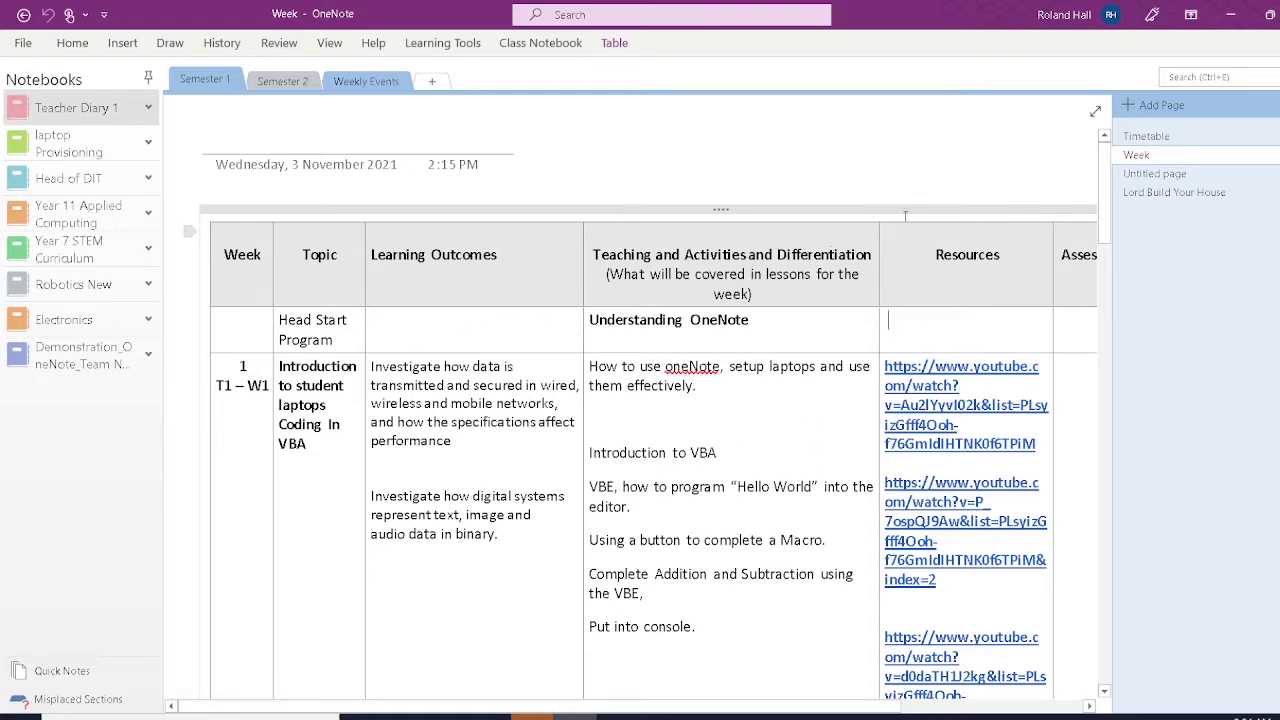
{"action": "left_click", "coordinate": [1148, 175]}
{"action": "left_click", "coordinate": [1145, 195]}
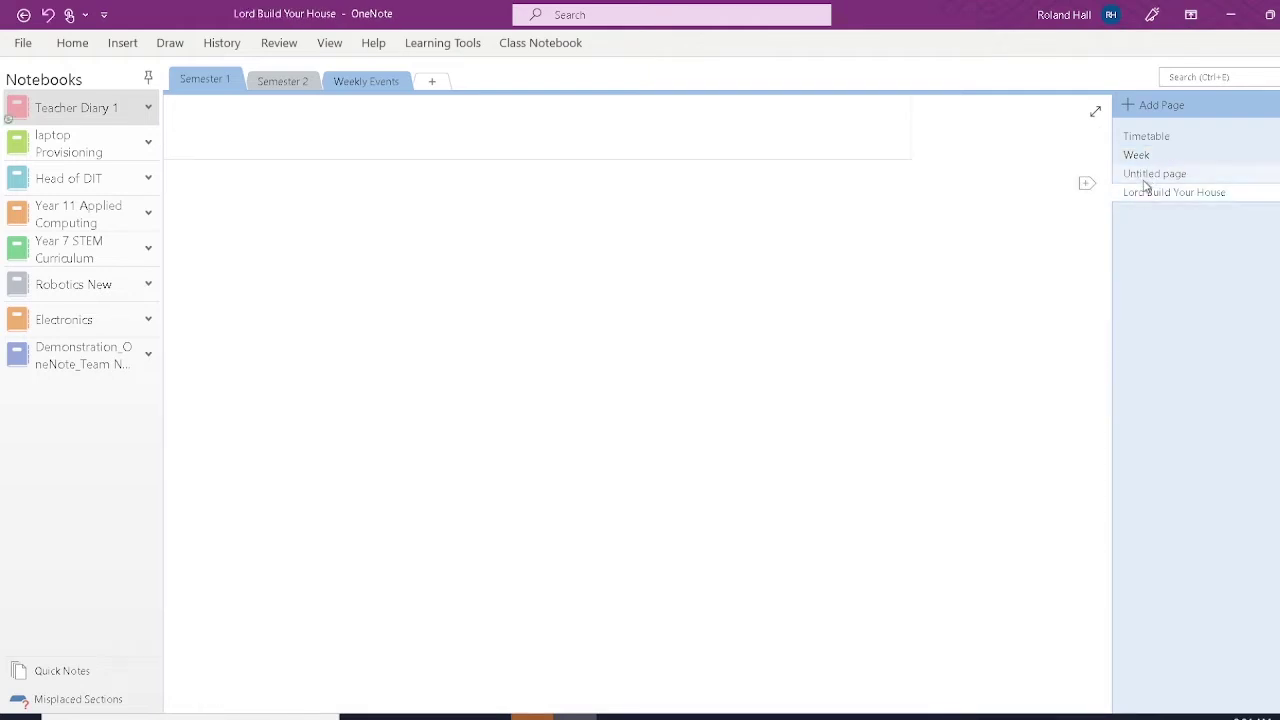
{"action": "left_click", "coordinate": [1143, 173]}
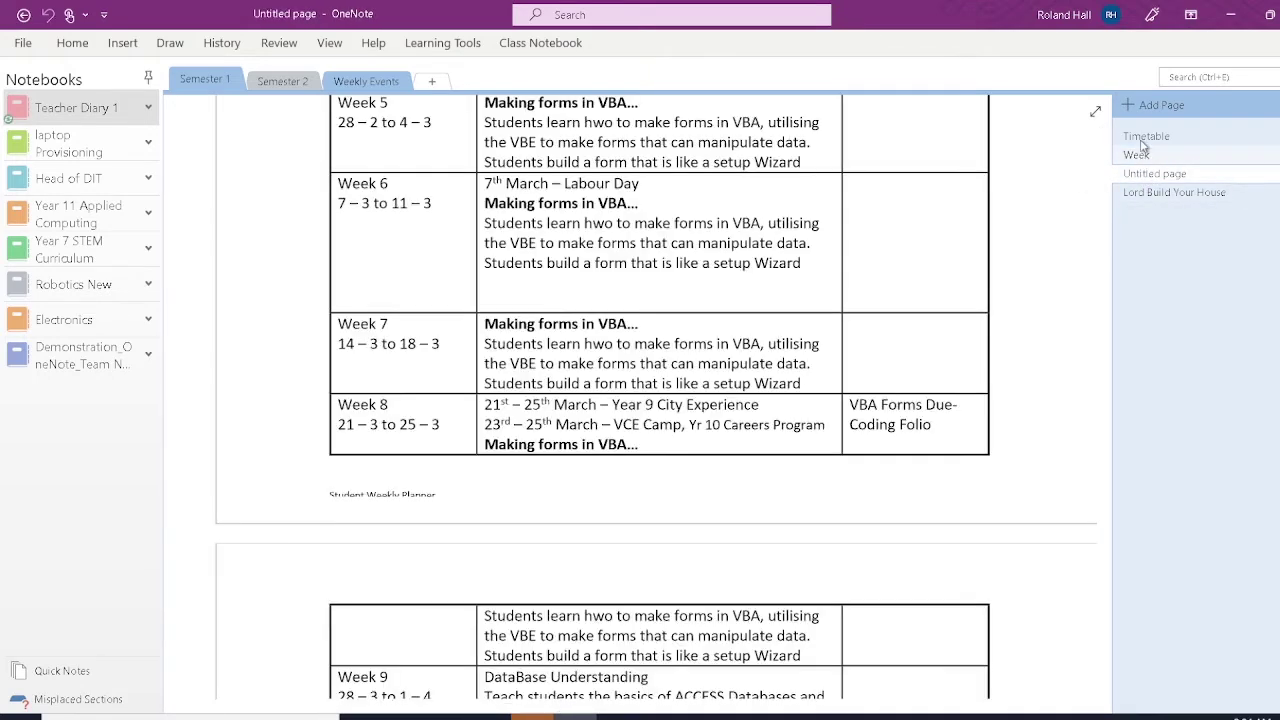
{"action": "left_click", "coordinate": [1145, 137]}
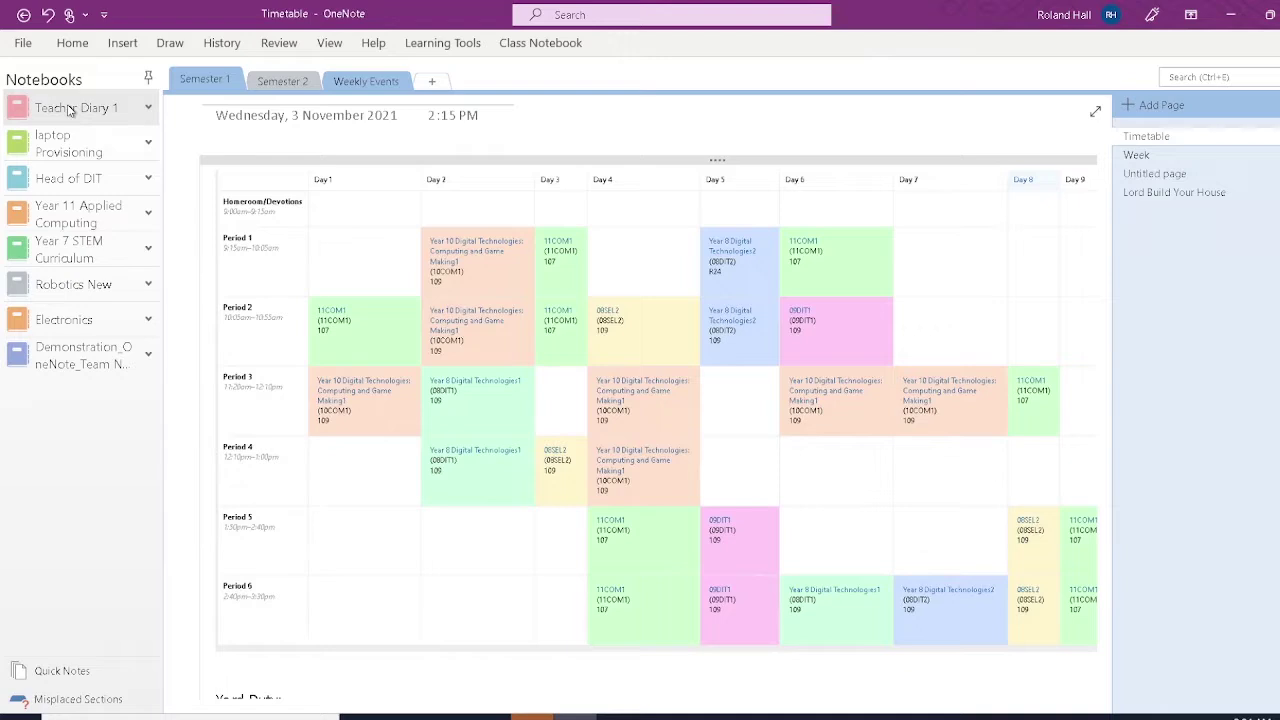
- View the Demonstration, Robotics New and Year 11 Applied Computing notebooks, returning to the Demonstration_OneNote_Team Notebook
{"action": "left_click", "coordinate": [77, 365]}
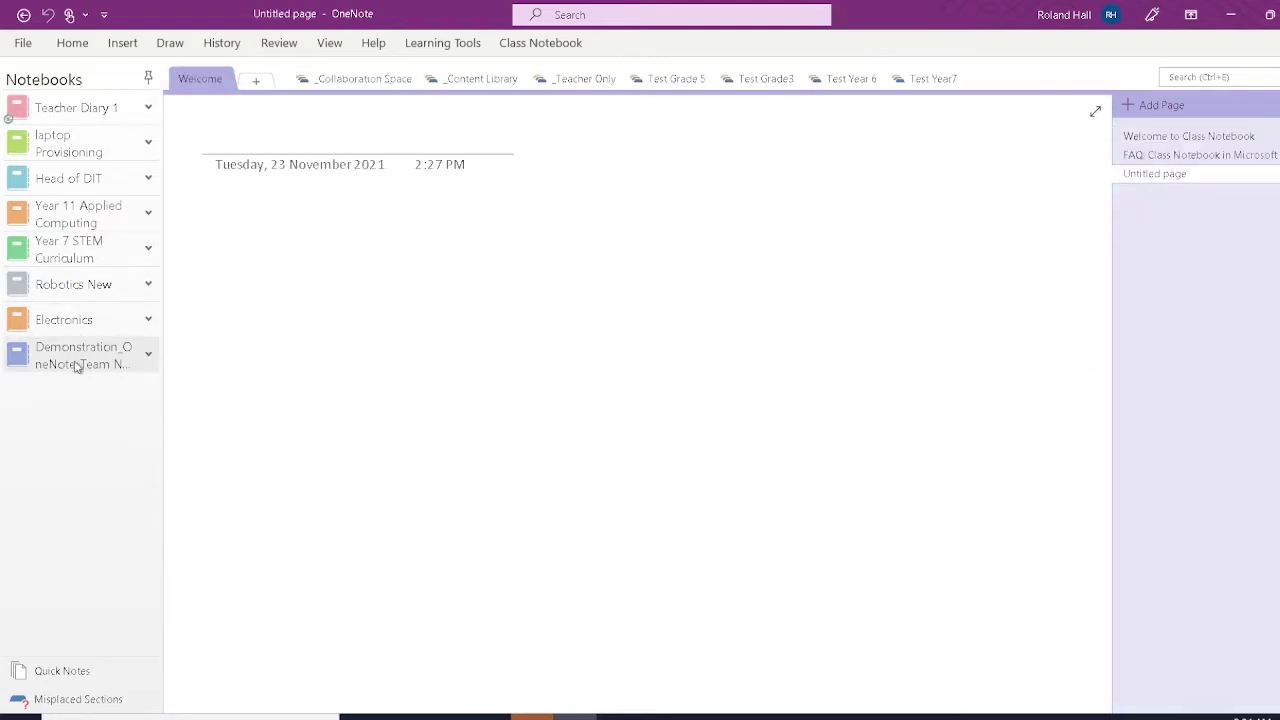
{"action": "left_click", "coordinate": [89, 285]}
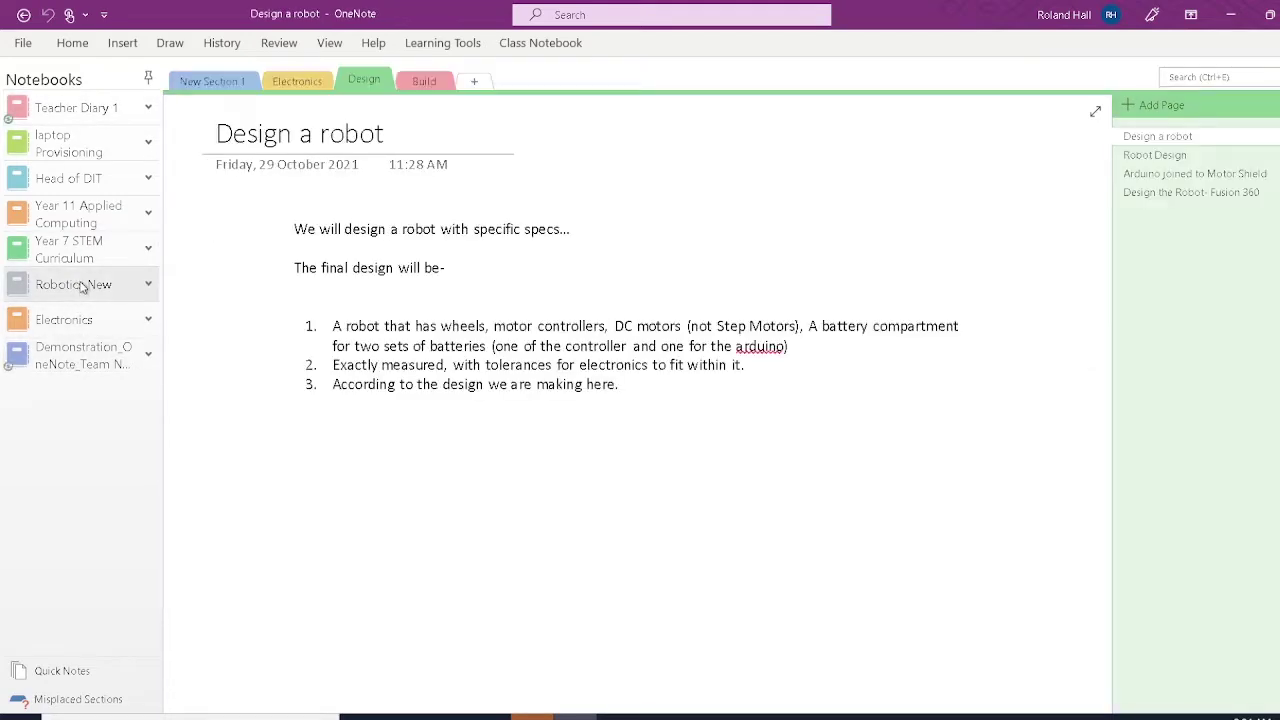
{"action": "left_click", "coordinate": [100, 208]}
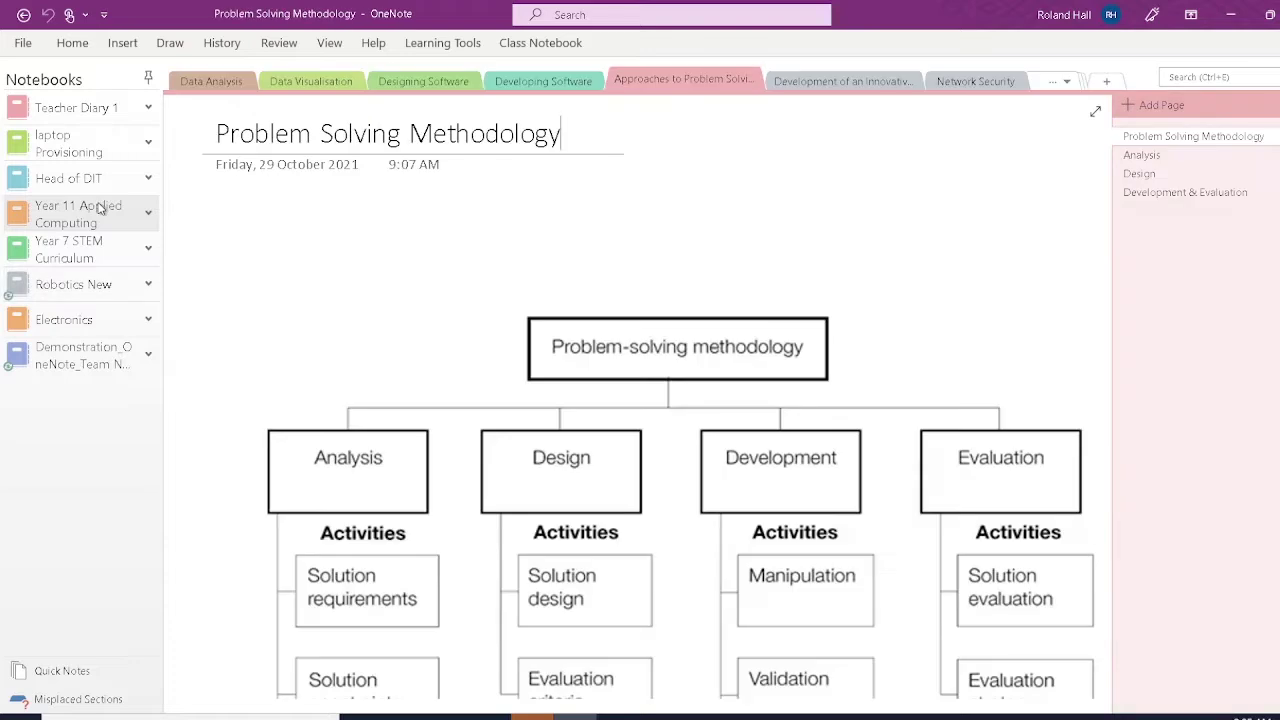
{"action": "left_click", "coordinate": [82, 355]}
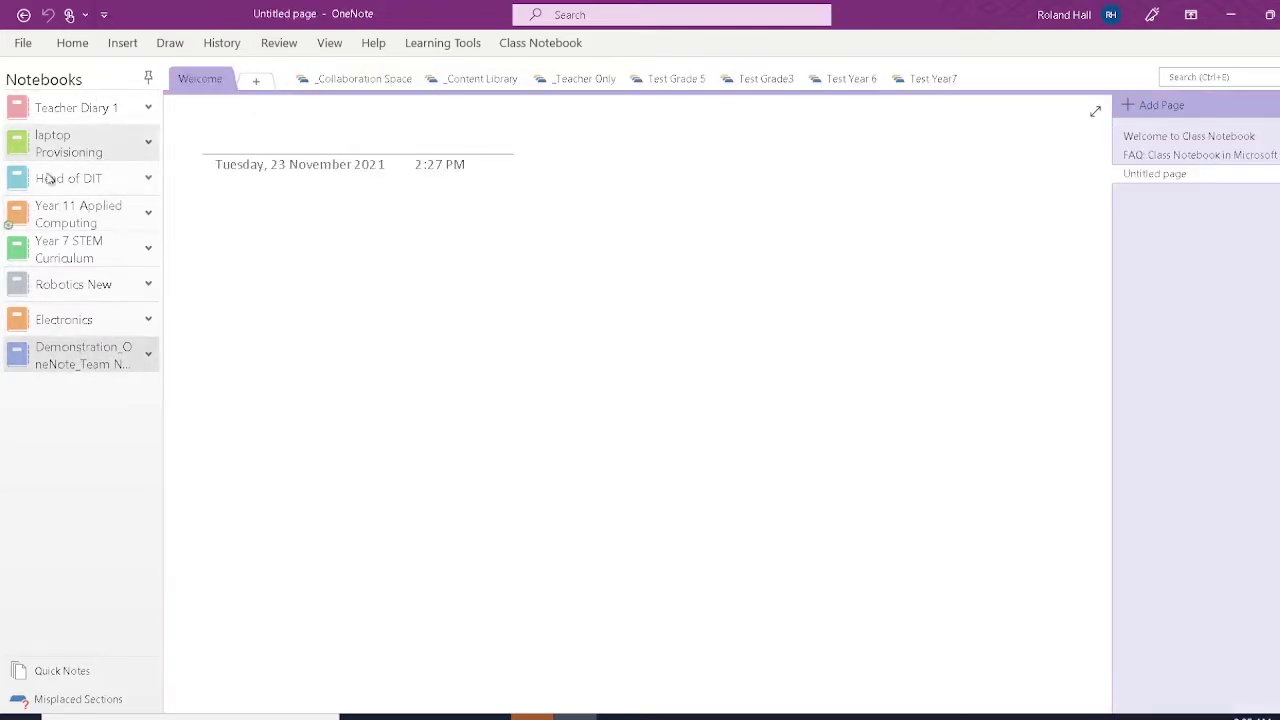
- Unpin the notebook list and choose the Demonstration_OneNote_Team Notebook from the collapsed list
{"action": "left_click", "coordinate": [148, 78]}
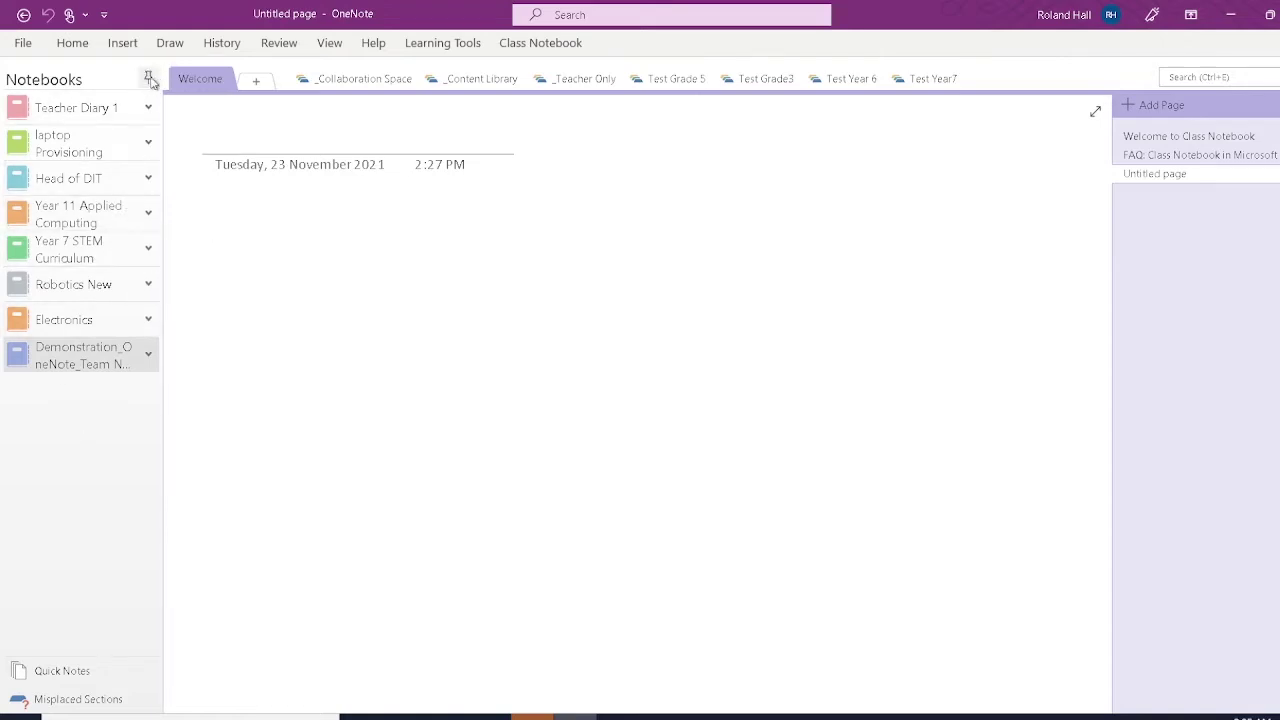
{"action": "left_click", "coordinate": [150, 80]}
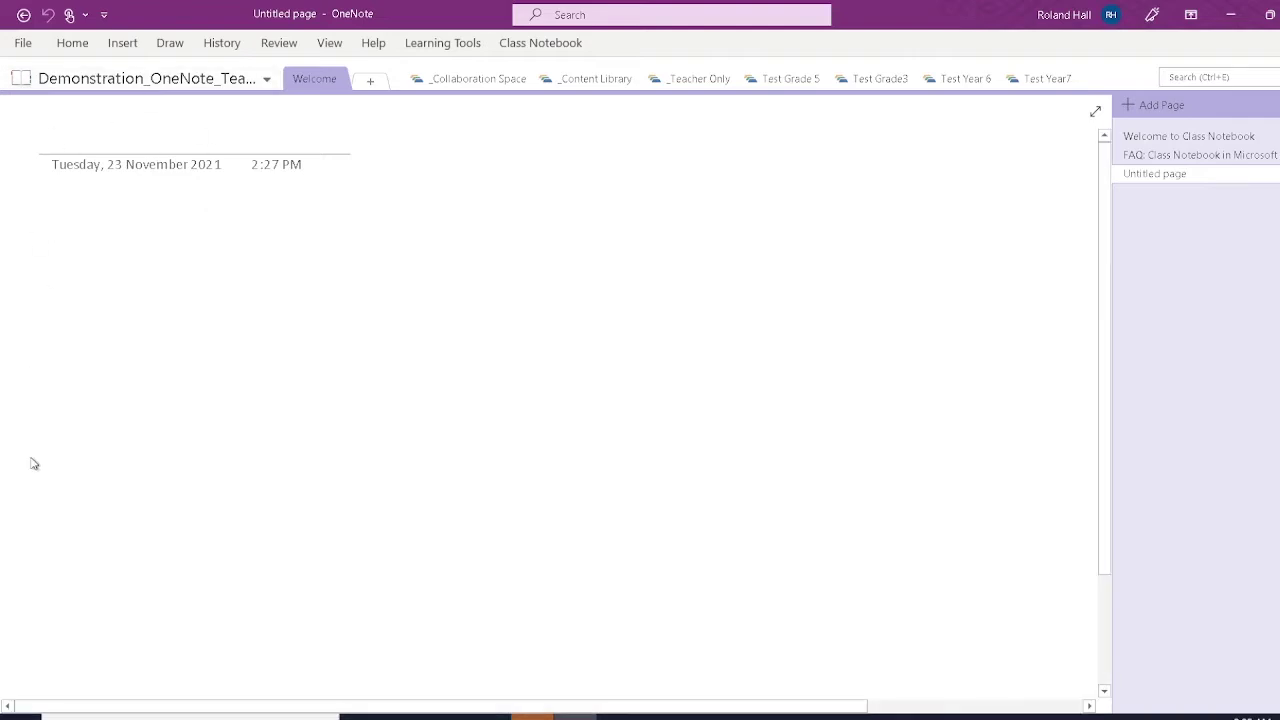
{"action": "left_click", "coordinate": [268, 80]}
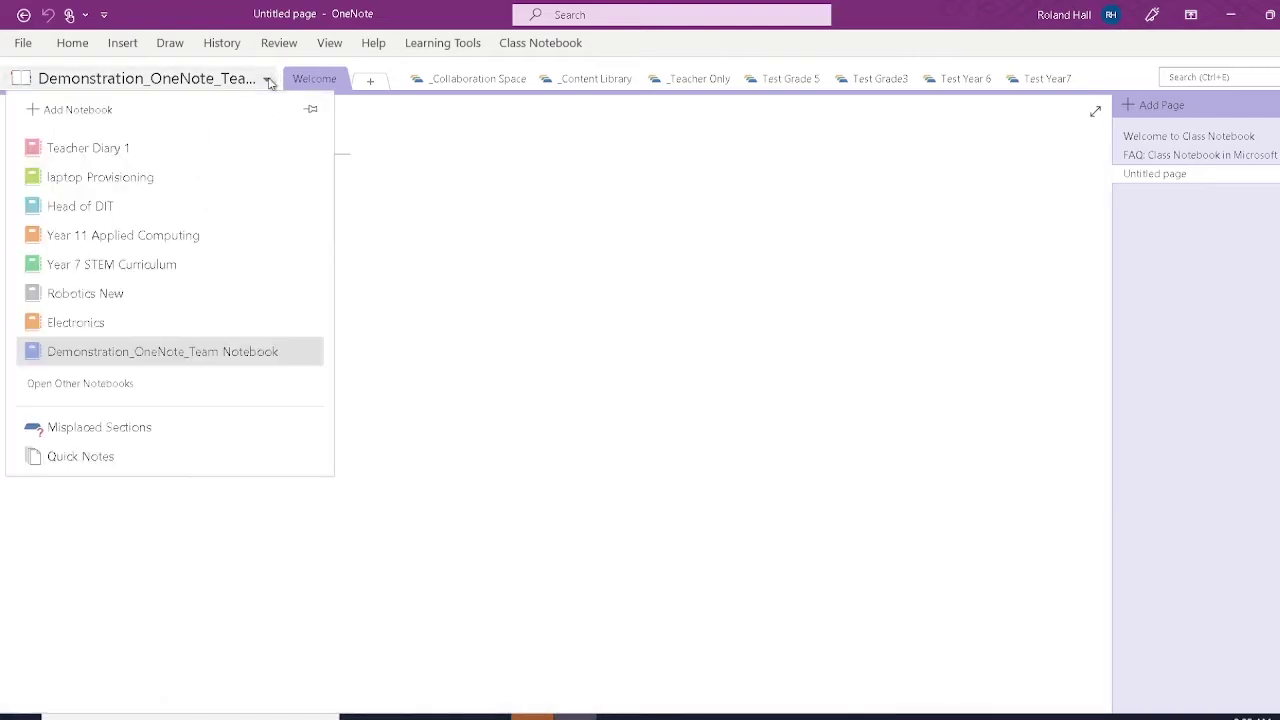
{"action": "left_click", "coordinate": [87, 352]}
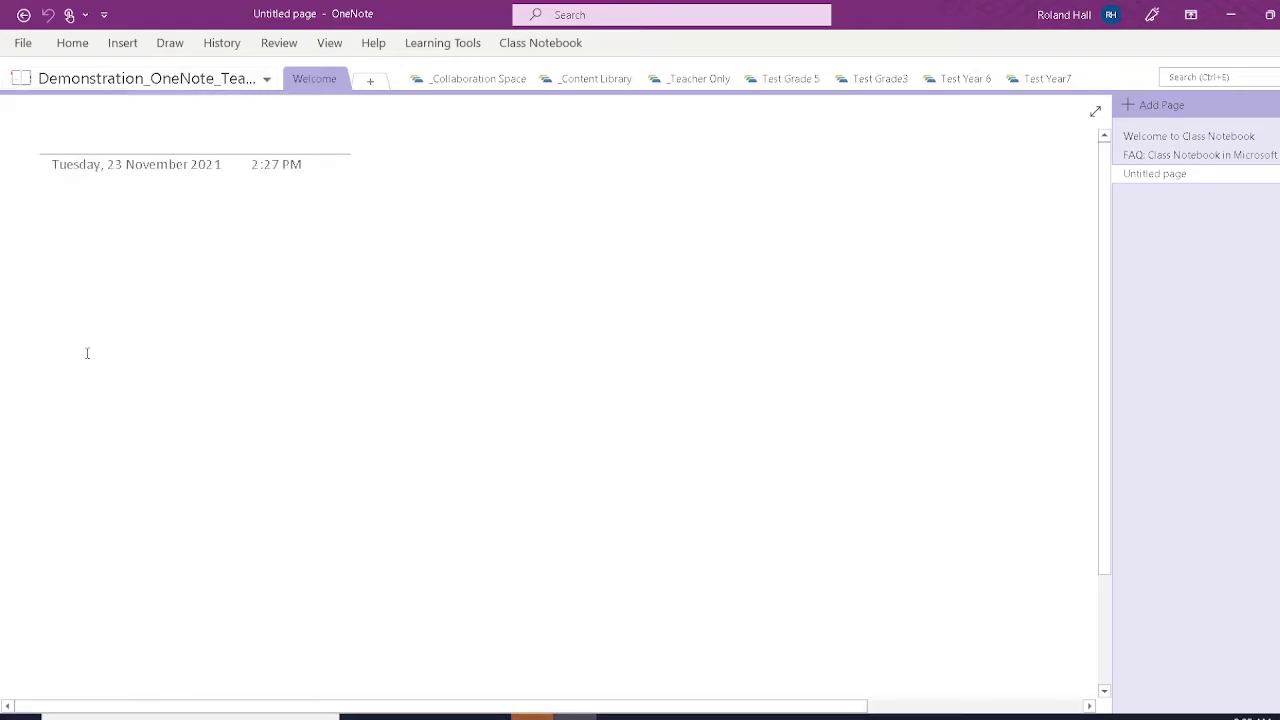
- Switch to the Teacher Diary 1 notebook from the collapsed list and pin the notebook list open again
{"action": "left_click", "coordinate": [266, 79]}
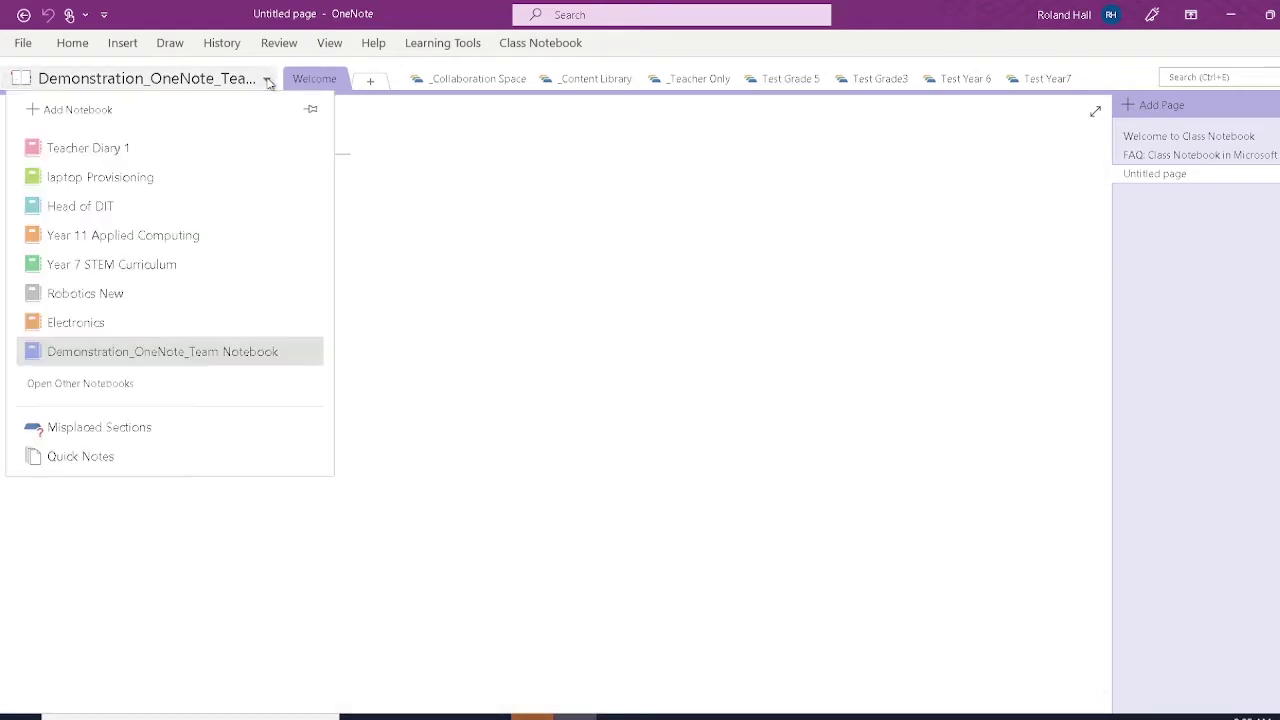
{"action": "left_click", "coordinate": [84, 150]}
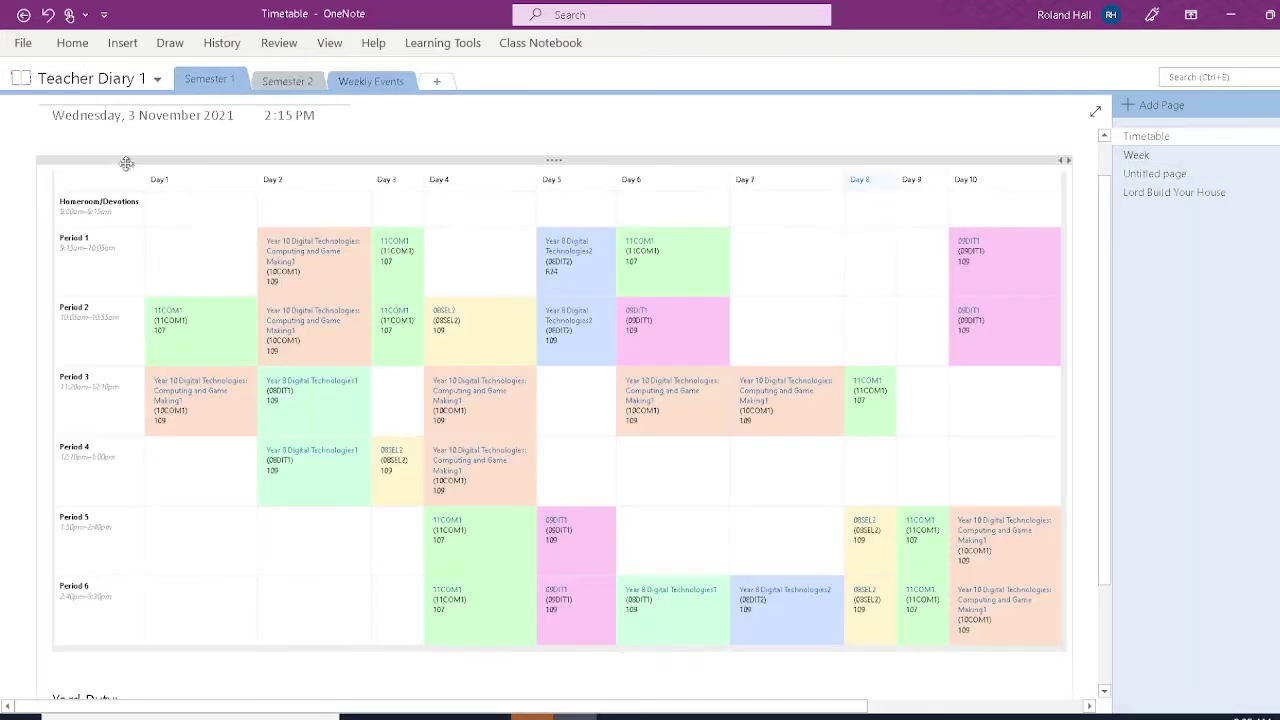
{"action": "left_click", "coordinate": [158, 82]}
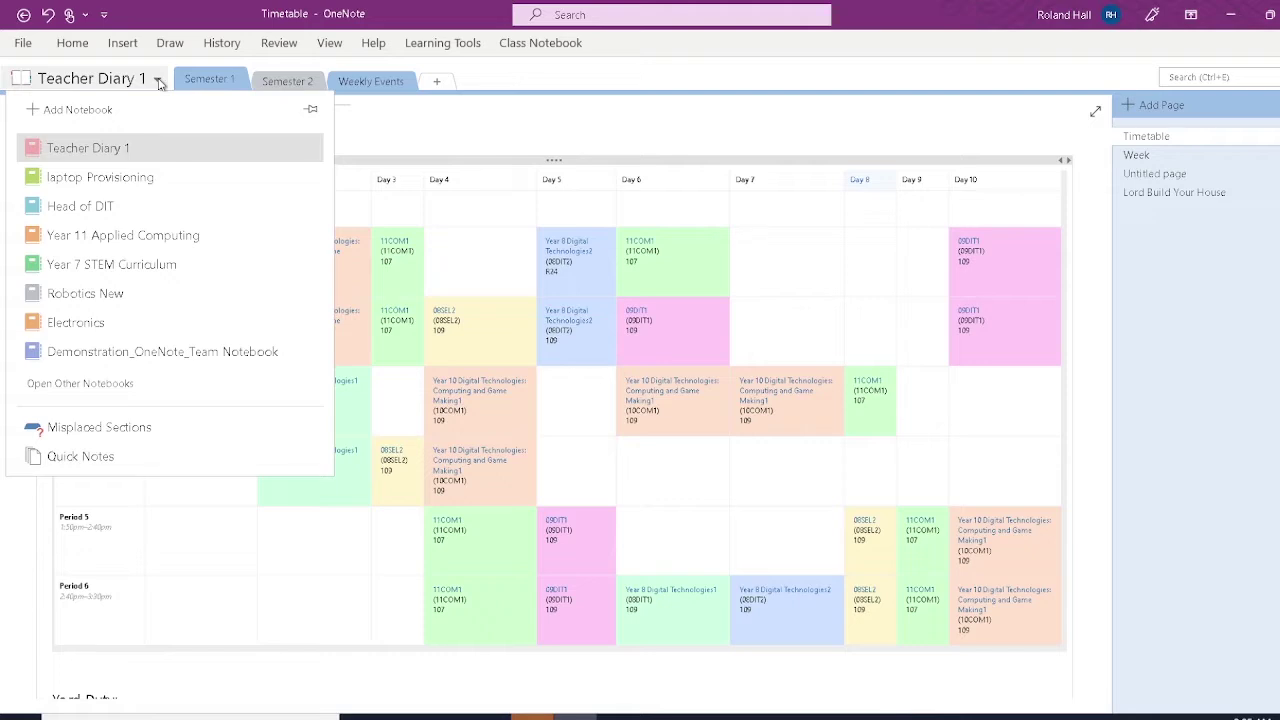
{"action": "left_click", "coordinate": [311, 112]}
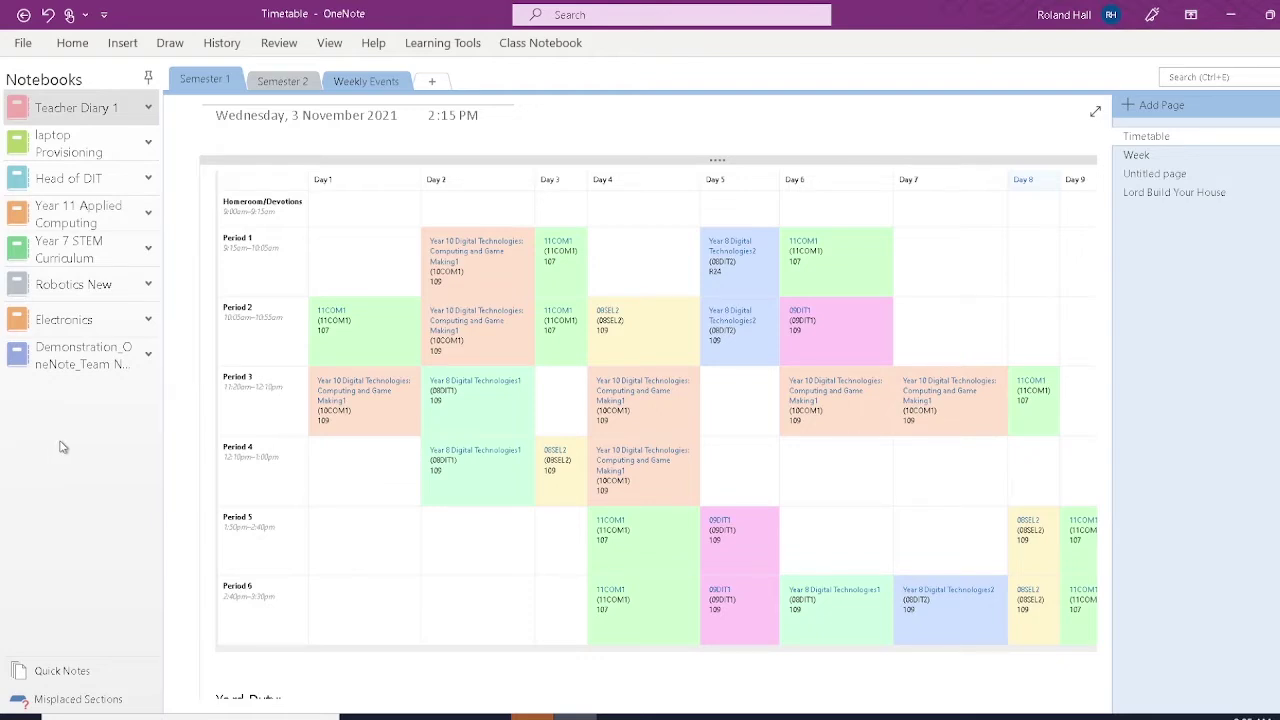
- Open the Demonstration_OneNote_Team Notebook, expand it to review its section groups and sections, and collapse it again
{"action": "left_click", "coordinate": [64, 354]}
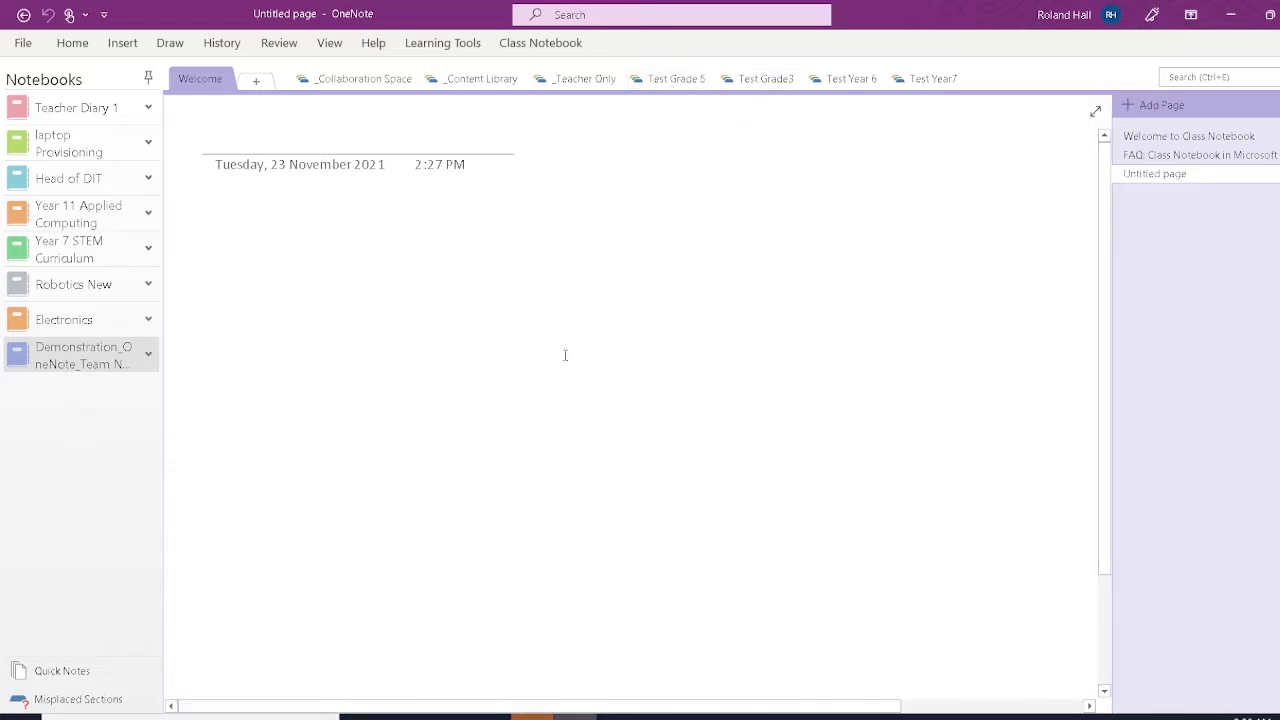
{"action": "left_click", "coordinate": [150, 355]}
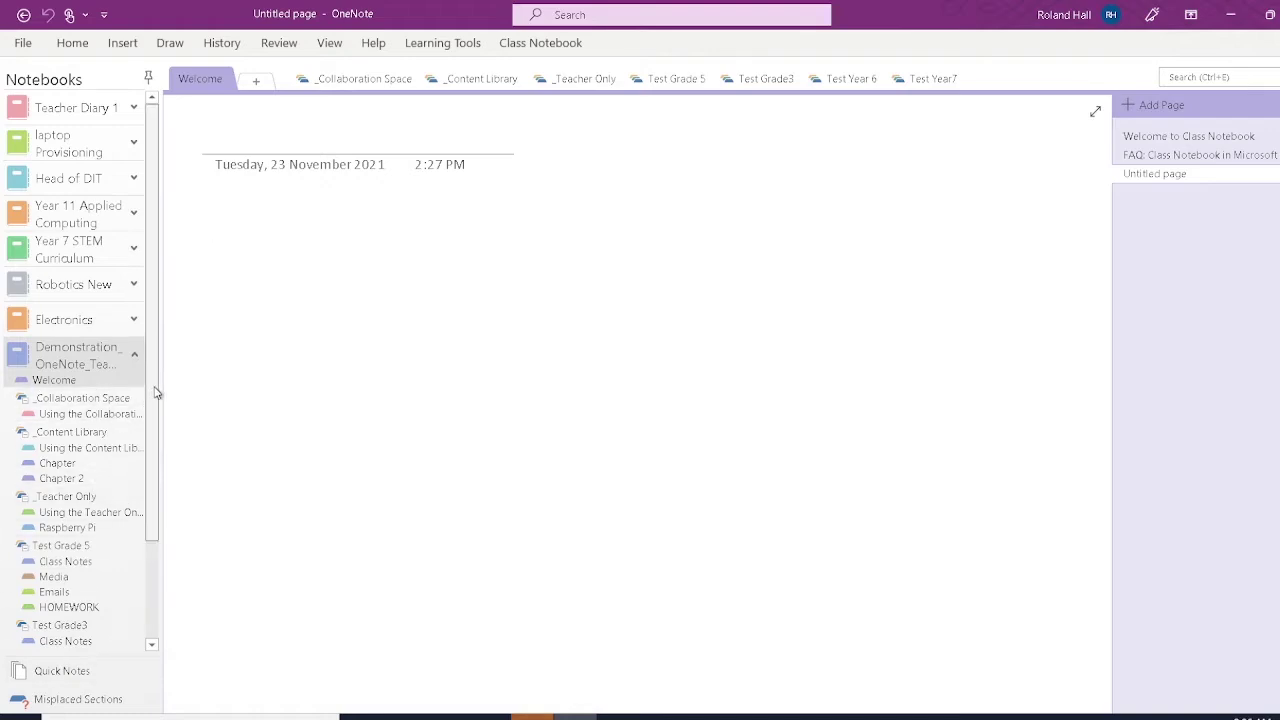
{"action": "left_click_drag", "start_coordinate": [154, 387], "coordinate": [138, 569]}
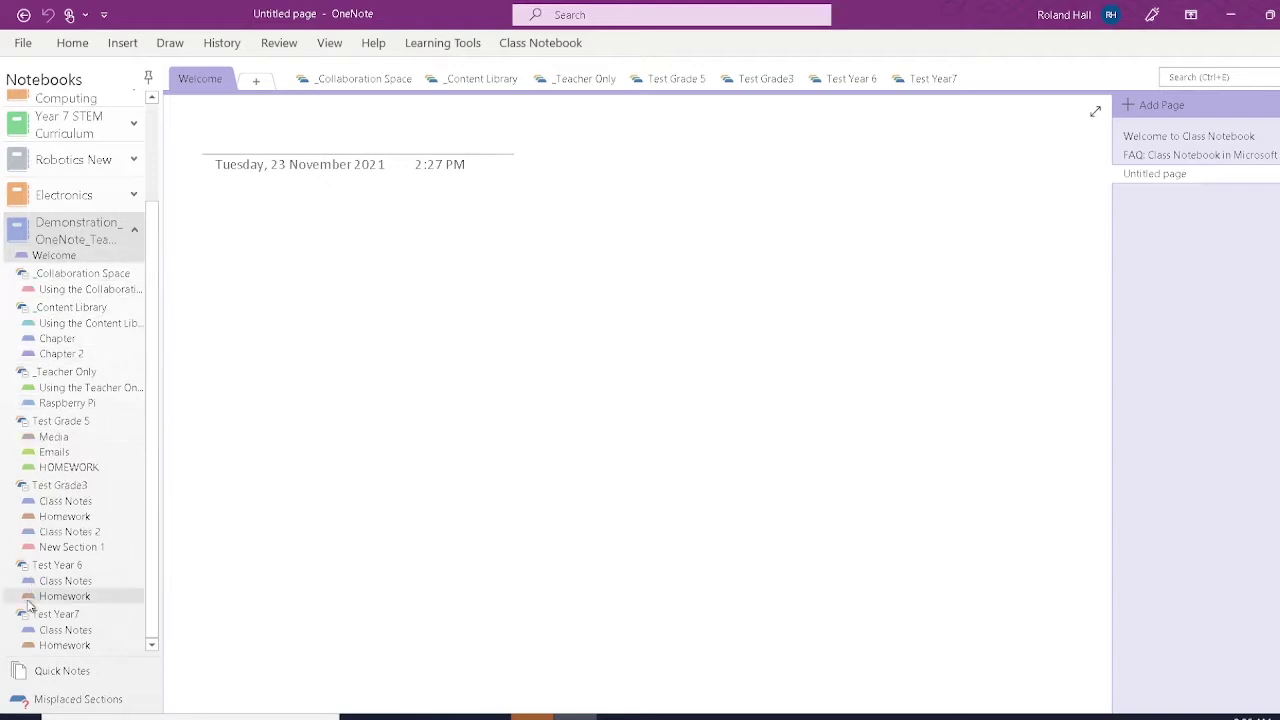
{"action": "left_click", "coordinate": [137, 233]}
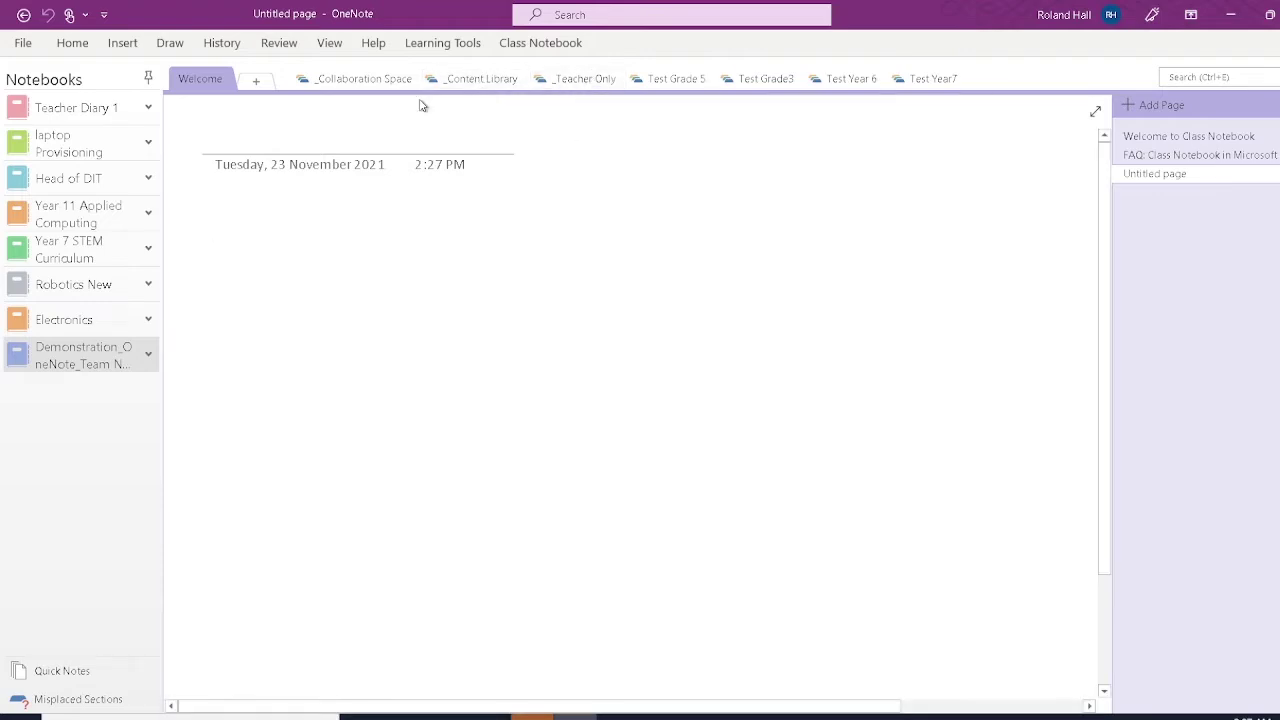
- Add a new section named "Design Tools" in the _Collaboration Space section group
{"action": "left_click", "coordinate": [352, 80]}
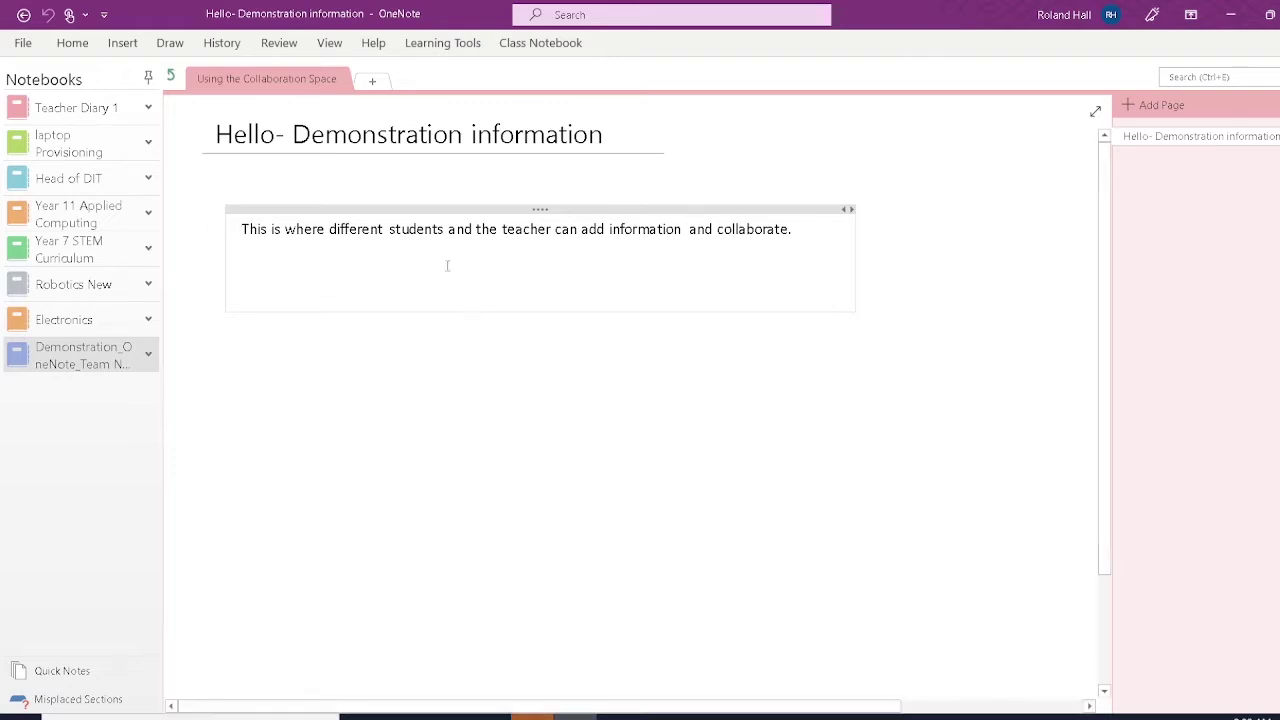
{"action": "left_click", "coordinate": [375, 86]}
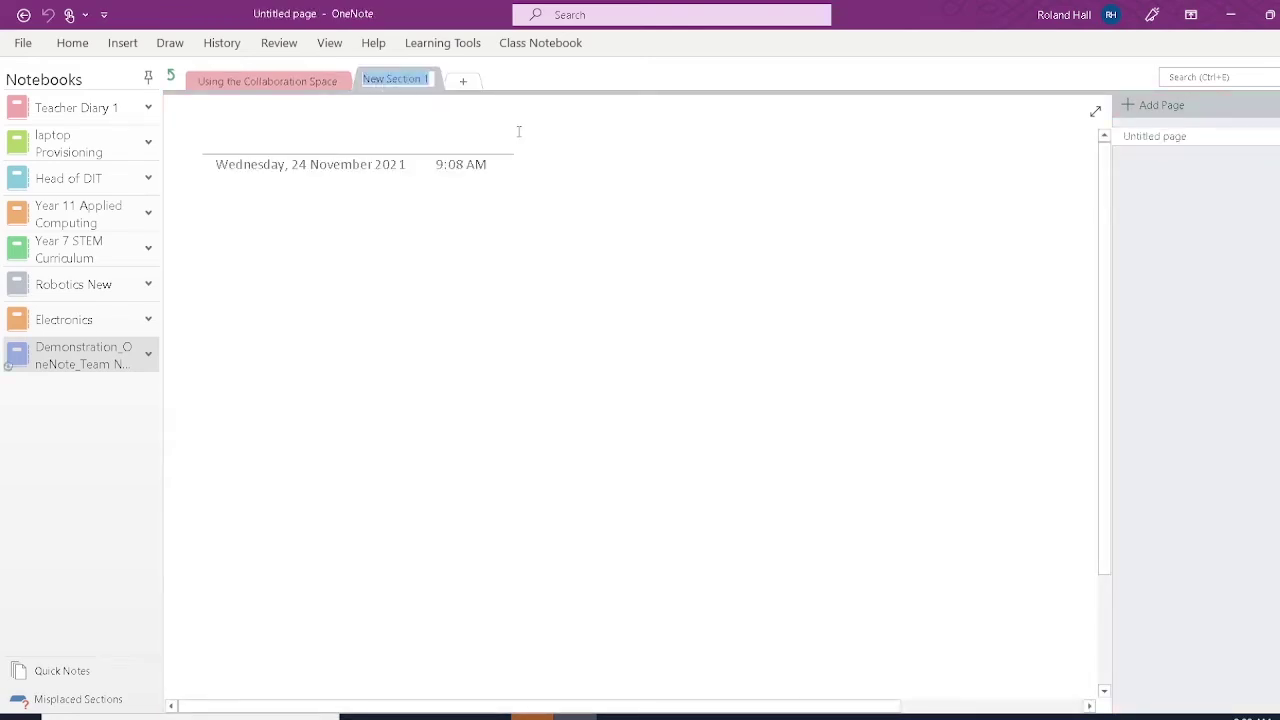
{"action": "type", "text": "Design"}
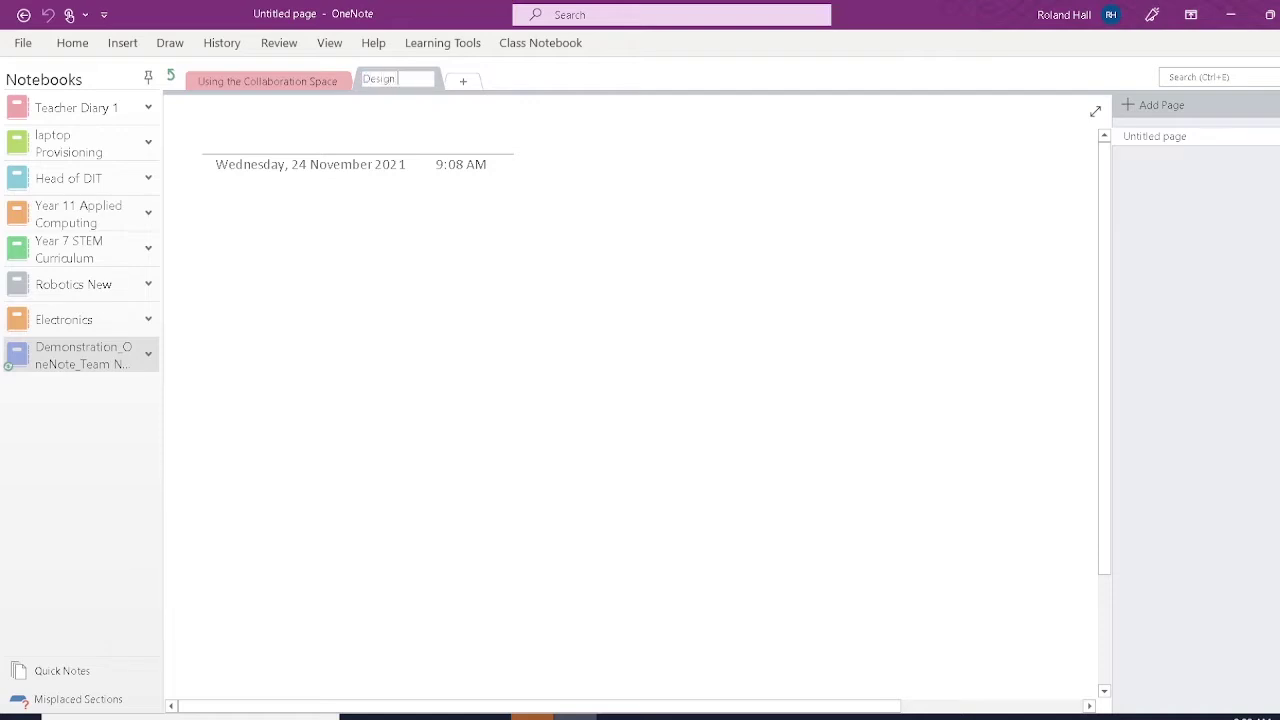
{"action": "type", "text": " Tools"}
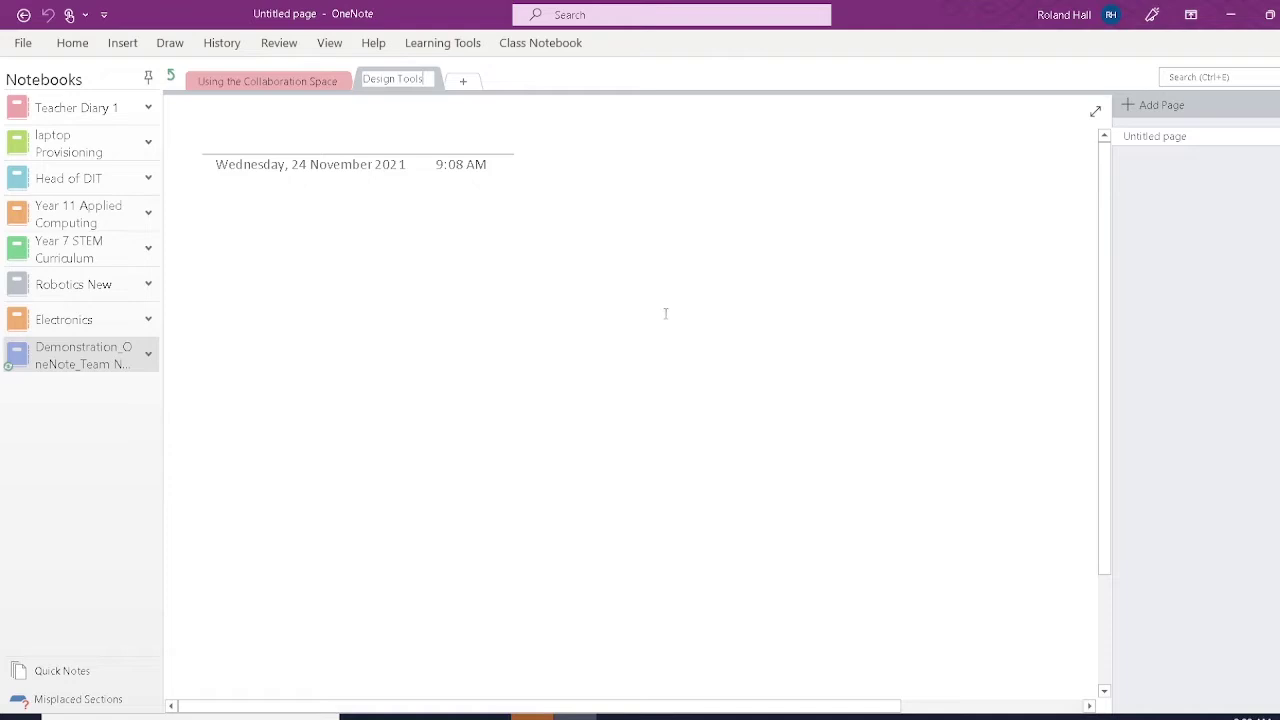
{"action": "key", "text": "Return"}
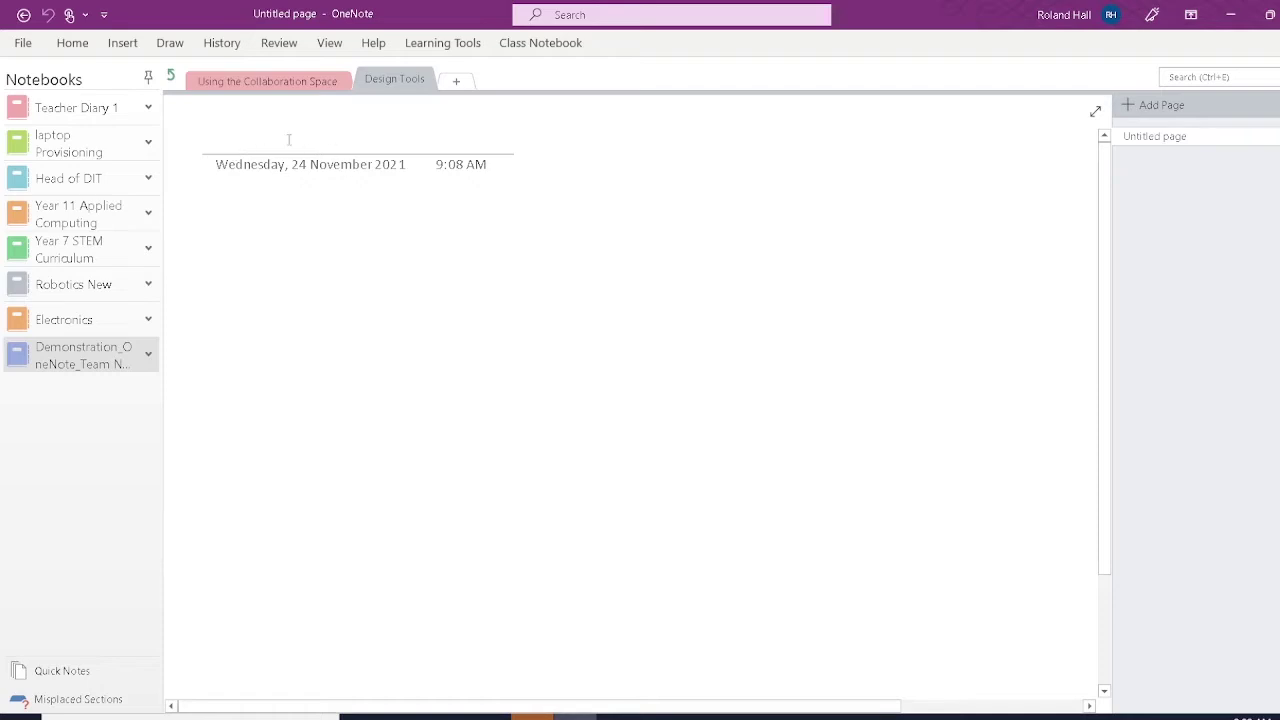
- Title the new section's first page "3D Printers" and add the note "Put stuff about 3D printers here." below the title
{"action": "type", "text": "3"}
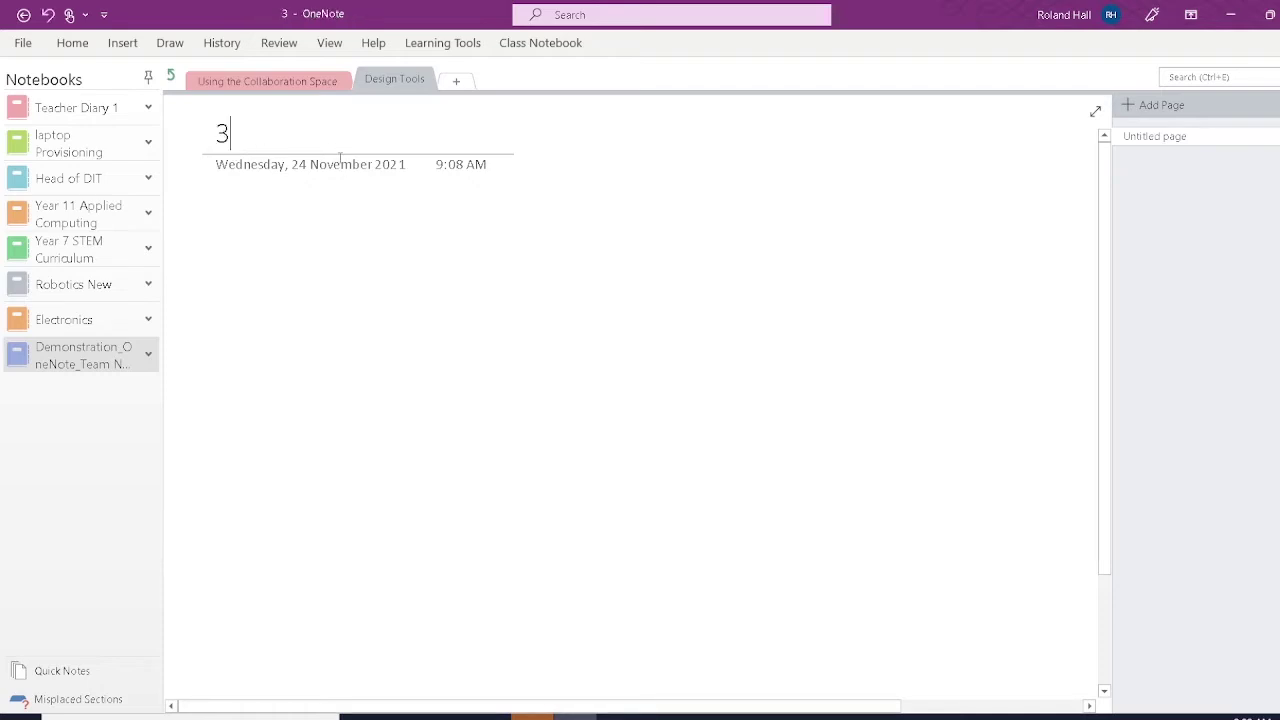
{"action": "type", "text": "D Printers"}
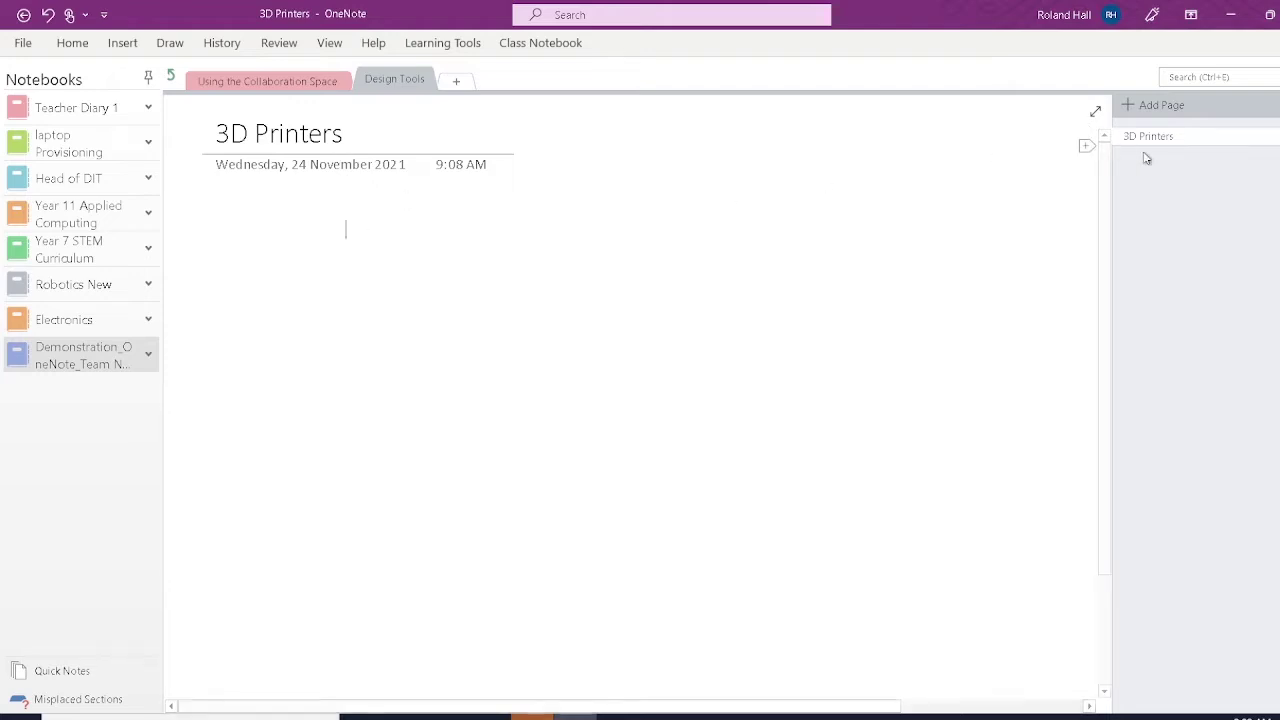
{"action": "left_click", "coordinate": [244, 241]}
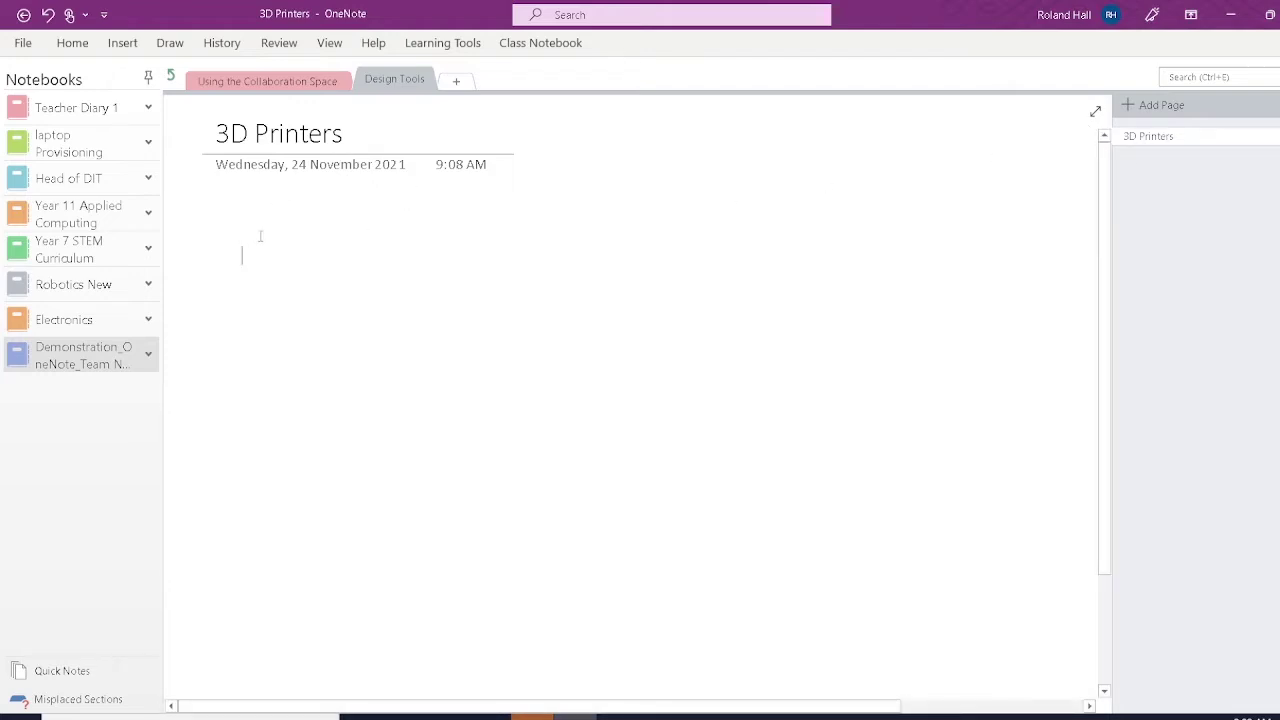
{"action": "type", "text": "Put stuff "}
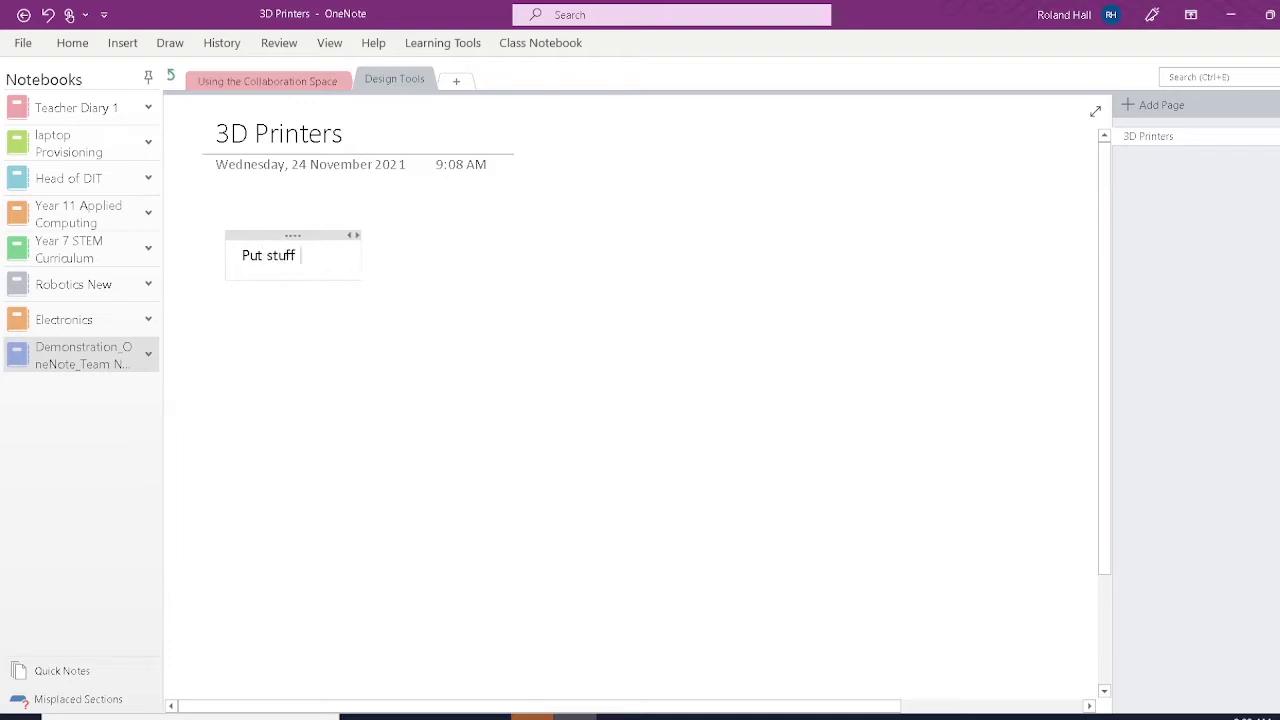
{"action": "type", "text": "about 3D"}
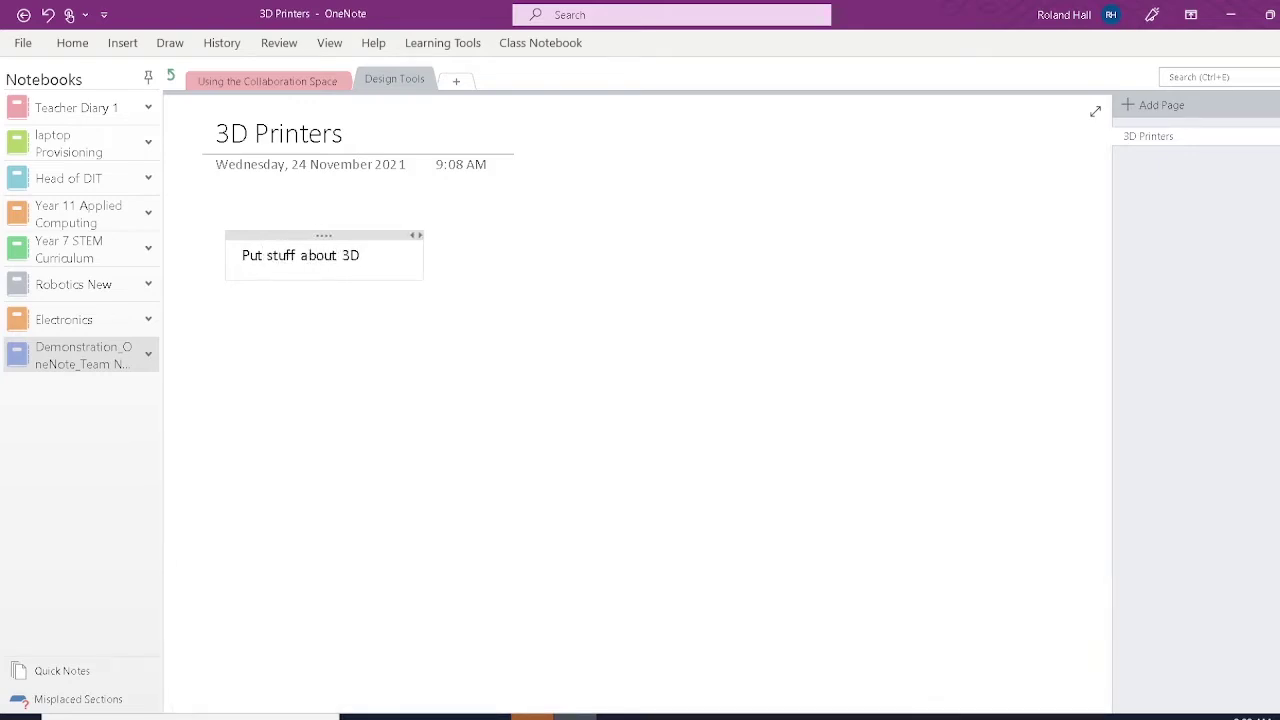
{"action": "type", "text": " printers"}
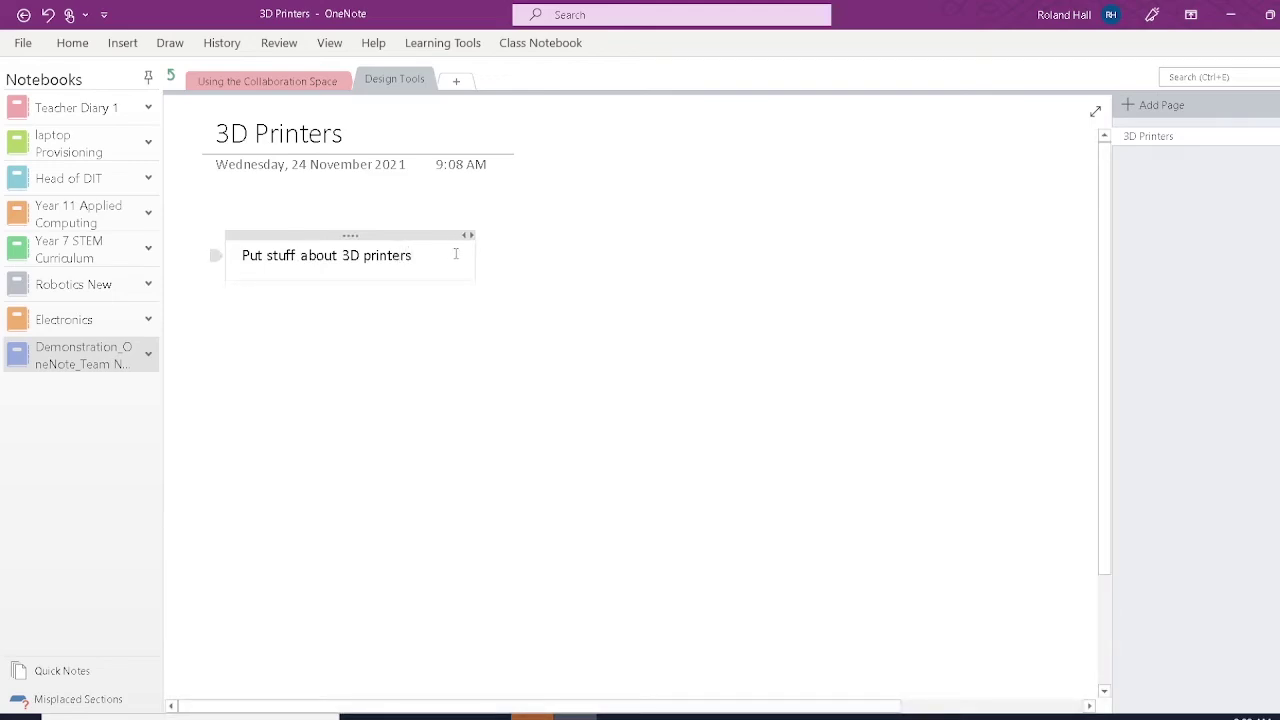
{"action": "type", "text": " here."}
{"action": "left_click", "coordinate": [683, 333]}
- Add a second page to the Design Tools section and title it "Fusion 360"
{"action": "left_click", "coordinate": [1131, 106]}
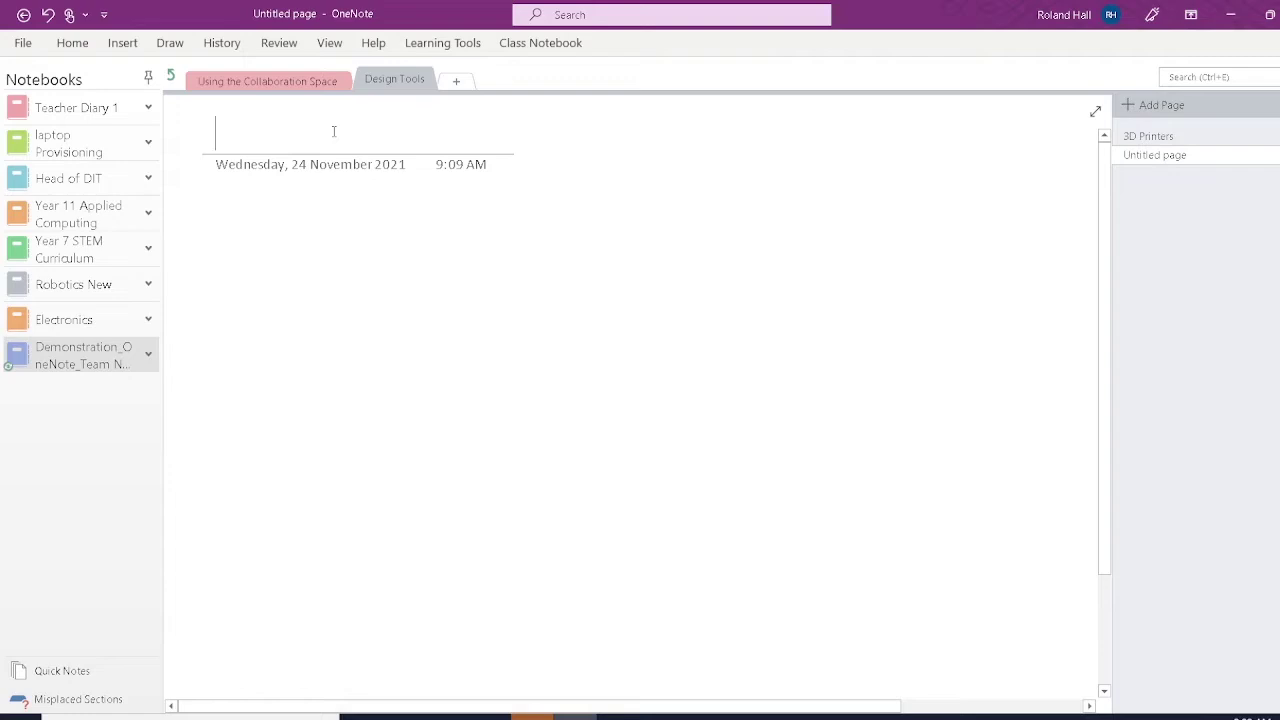
{"action": "type", "text": "Fus"}
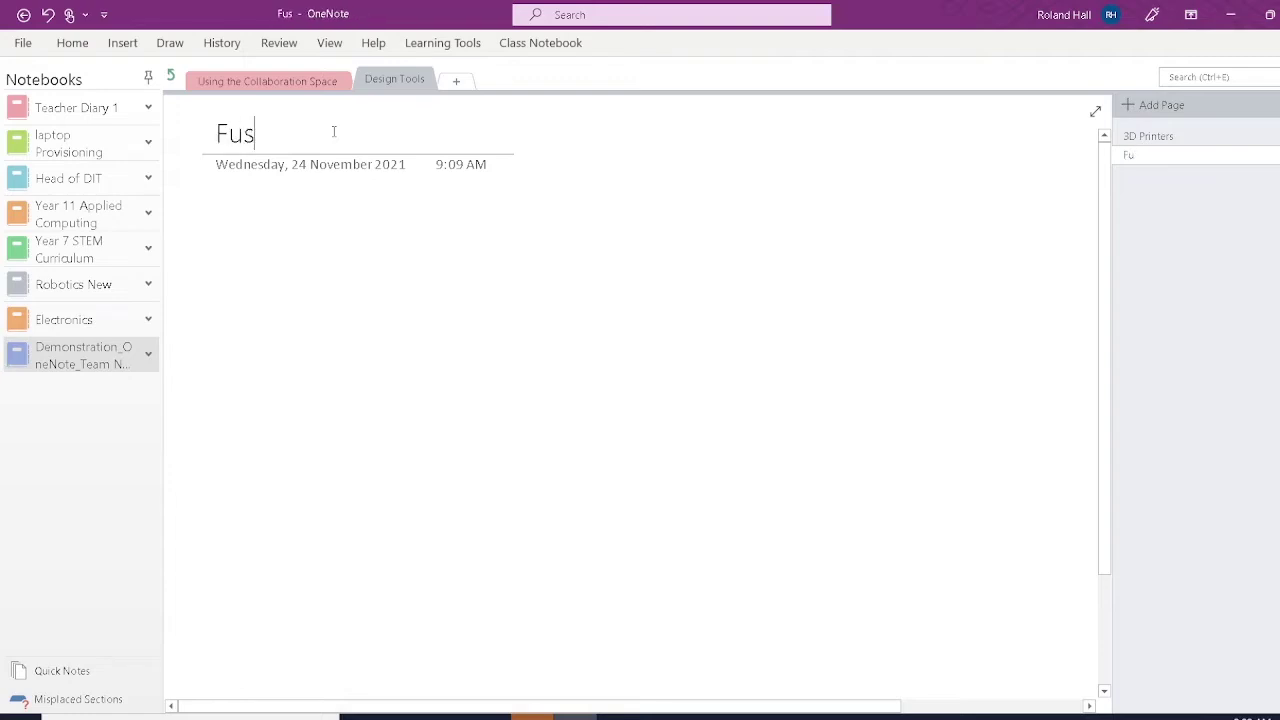
{"action": "type", "text": "ion 360"}
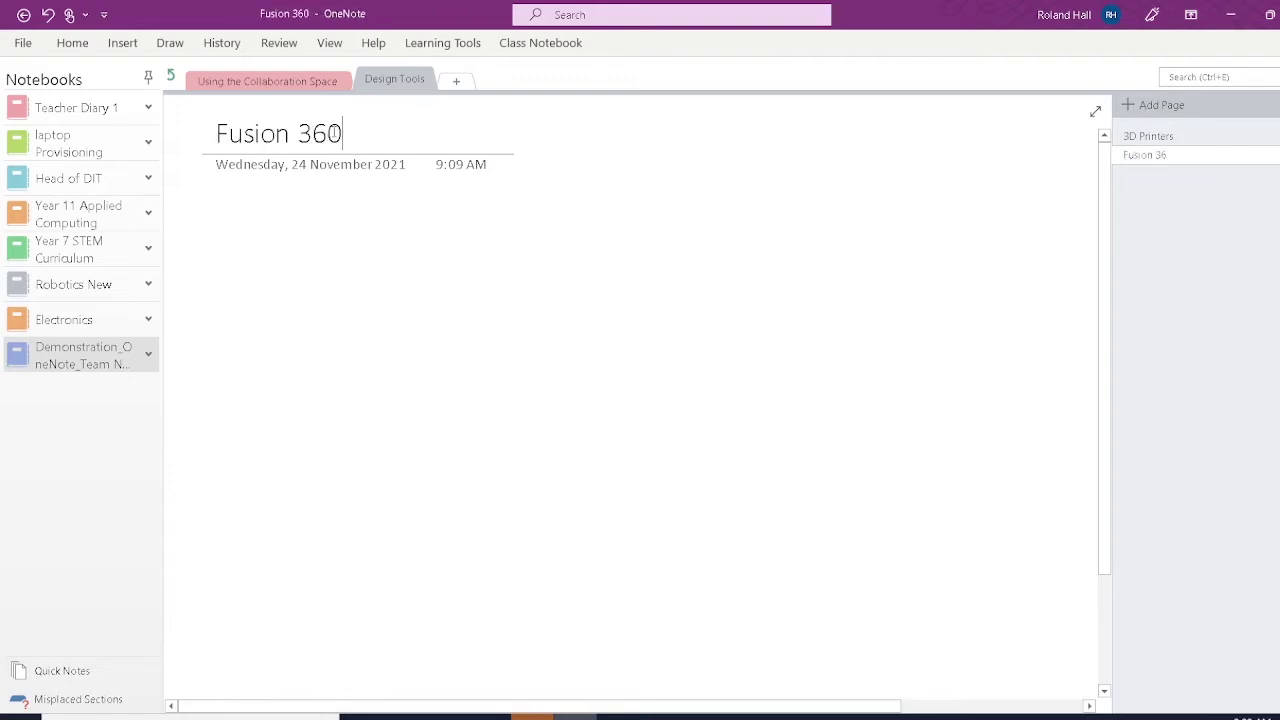
- Add the note "How to draw 3D objects in Fusion." below the title of the Fusion 360 page
{"action": "key", "text": "Return"}
{"action": "type", "text": "How to "}
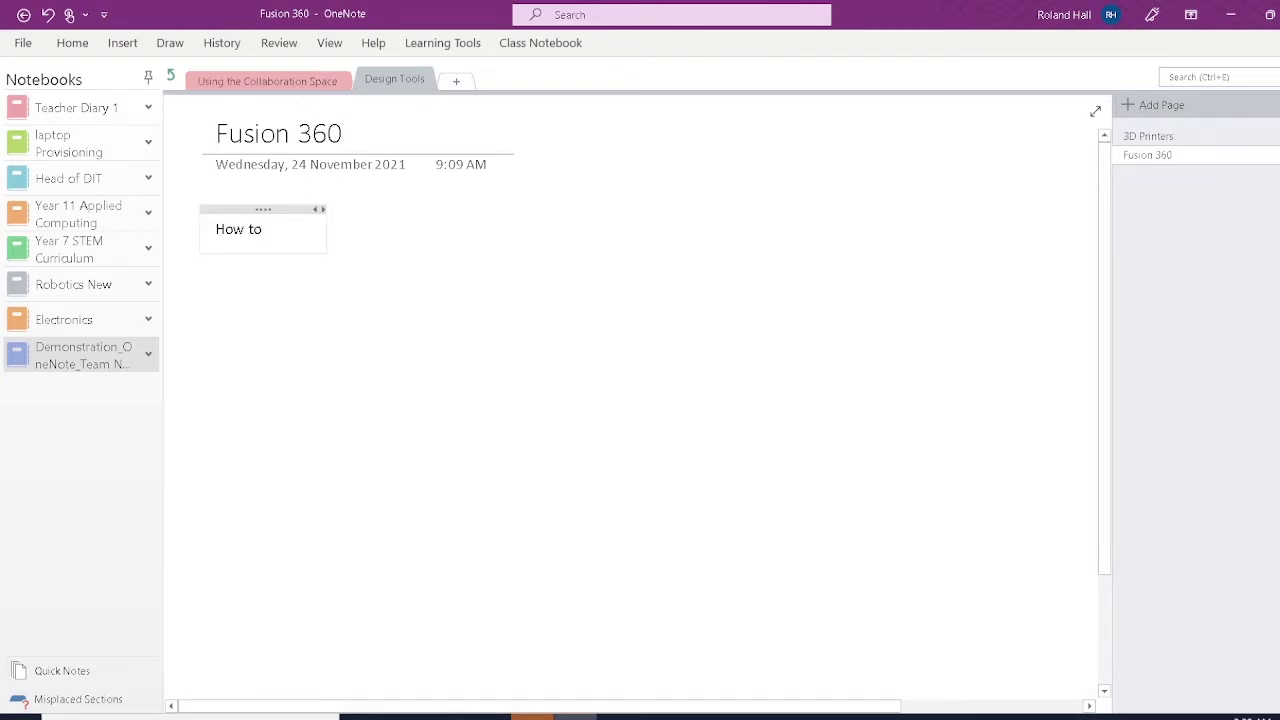
{"action": "type", "text": "draw 3D"}
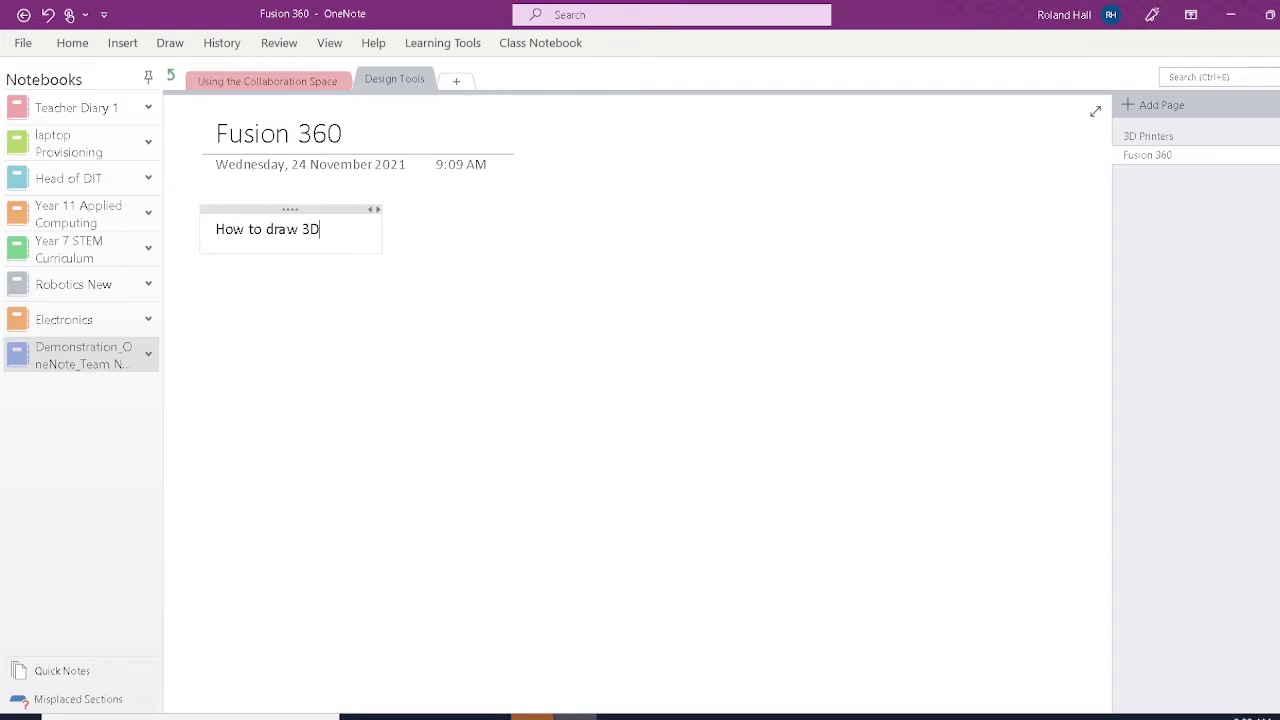
{"action": "type", "text": " objects"}
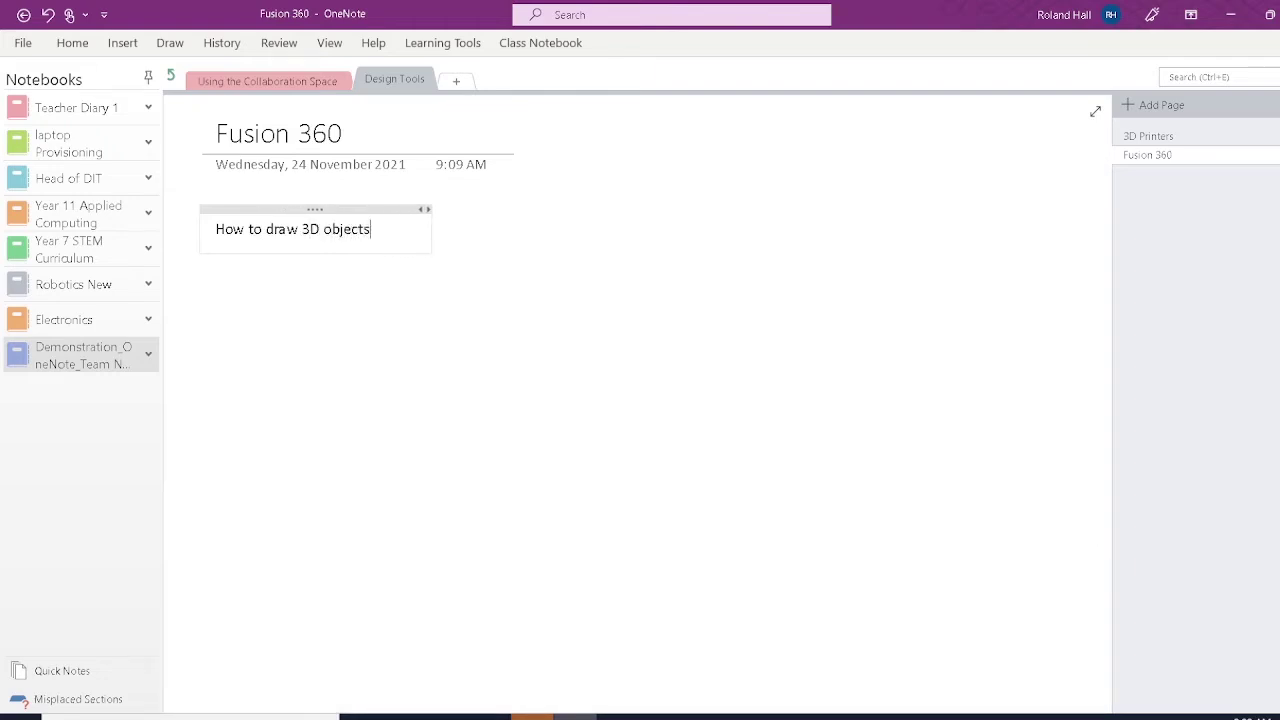
{"action": "type", "text": " in Fusion"}
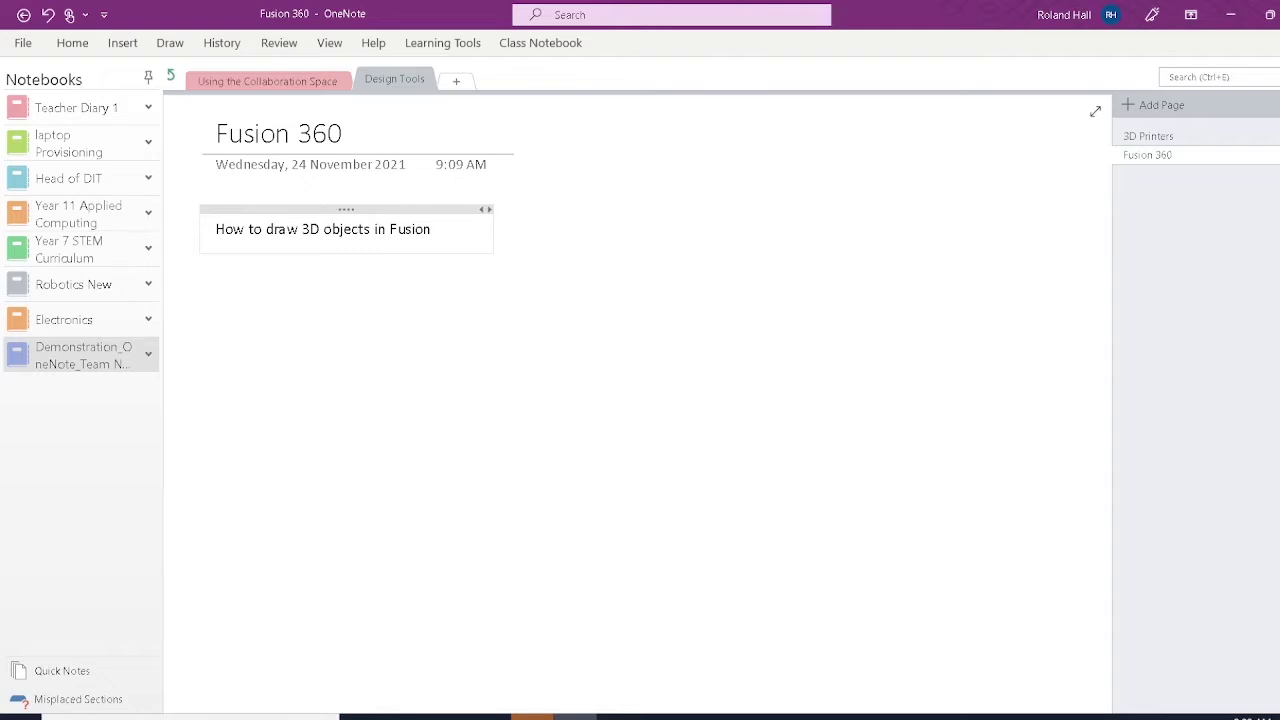
{"action": "type", "text": "."}
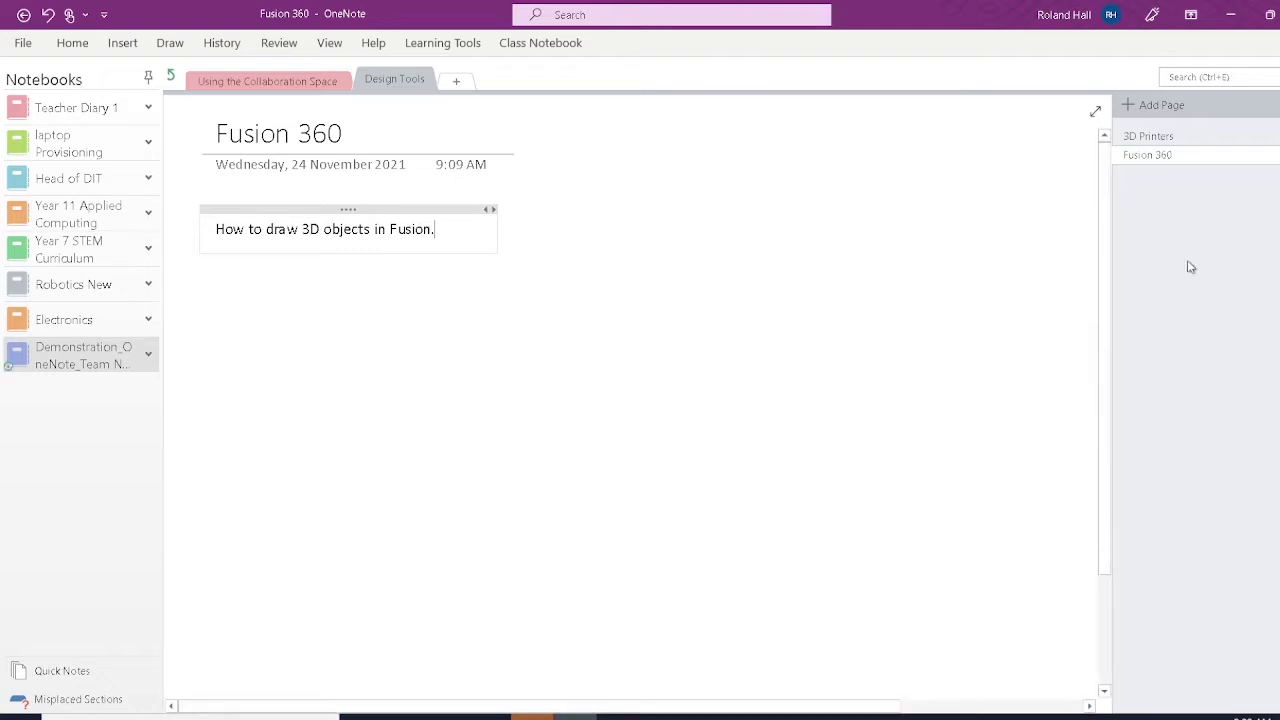
- Compare the 3D Printers and Fusion 360 pages, and view the Using the Collaboration Space section
{"action": "left_click", "coordinate": [1152, 140]}
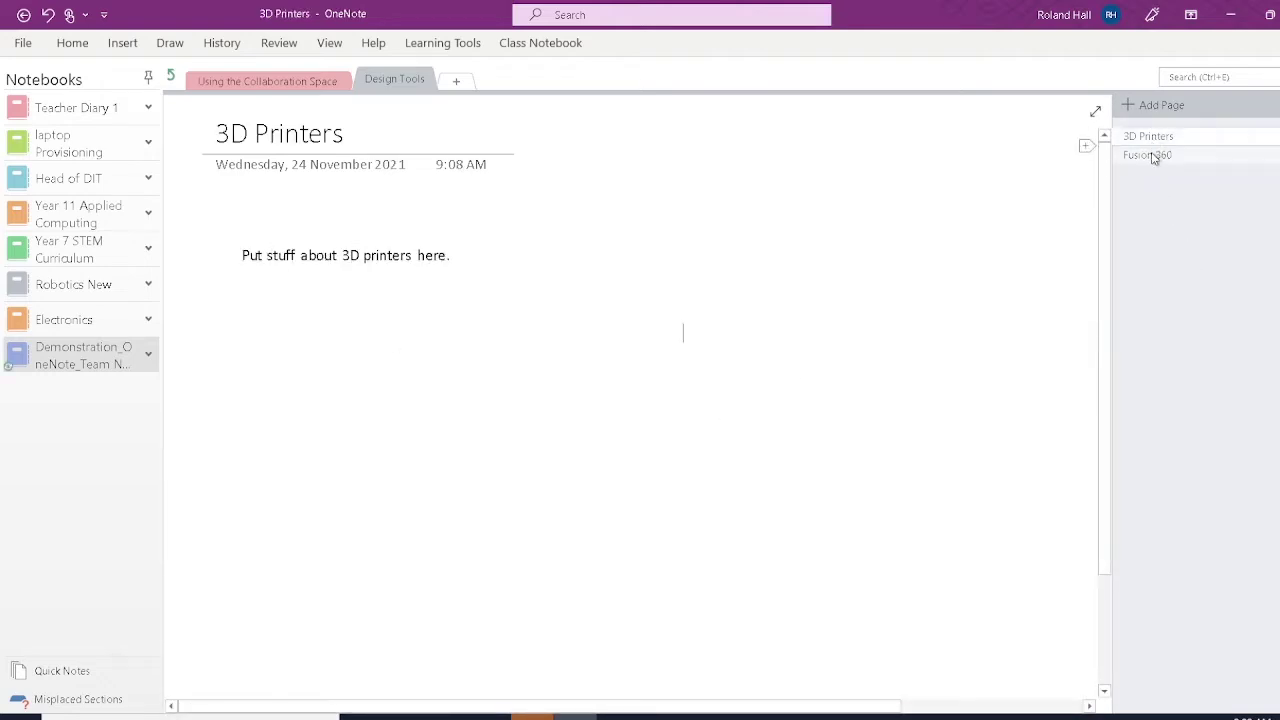
{"action": "left_click", "coordinate": [1152, 157]}
{"action": "left_click", "coordinate": [1151, 137]}
{"action": "left_click", "coordinate": [1152, 158]}
{"action": "left_click", "coordinate": [1152, 137]}
{"action": "left_click", "coordinate": [1155, 157]}
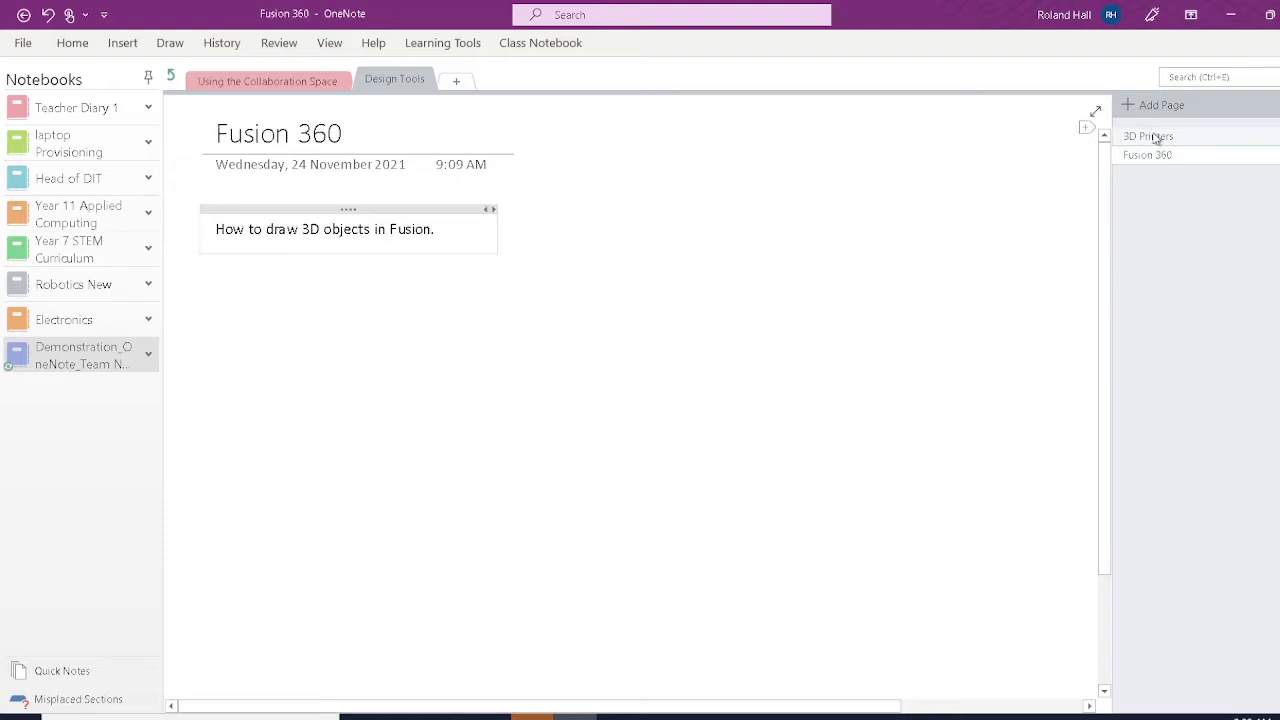
{"action": "left_click", "coordinate": [1152, 136]}
{"action": "left_click", "coordinate": [1147, 154]}
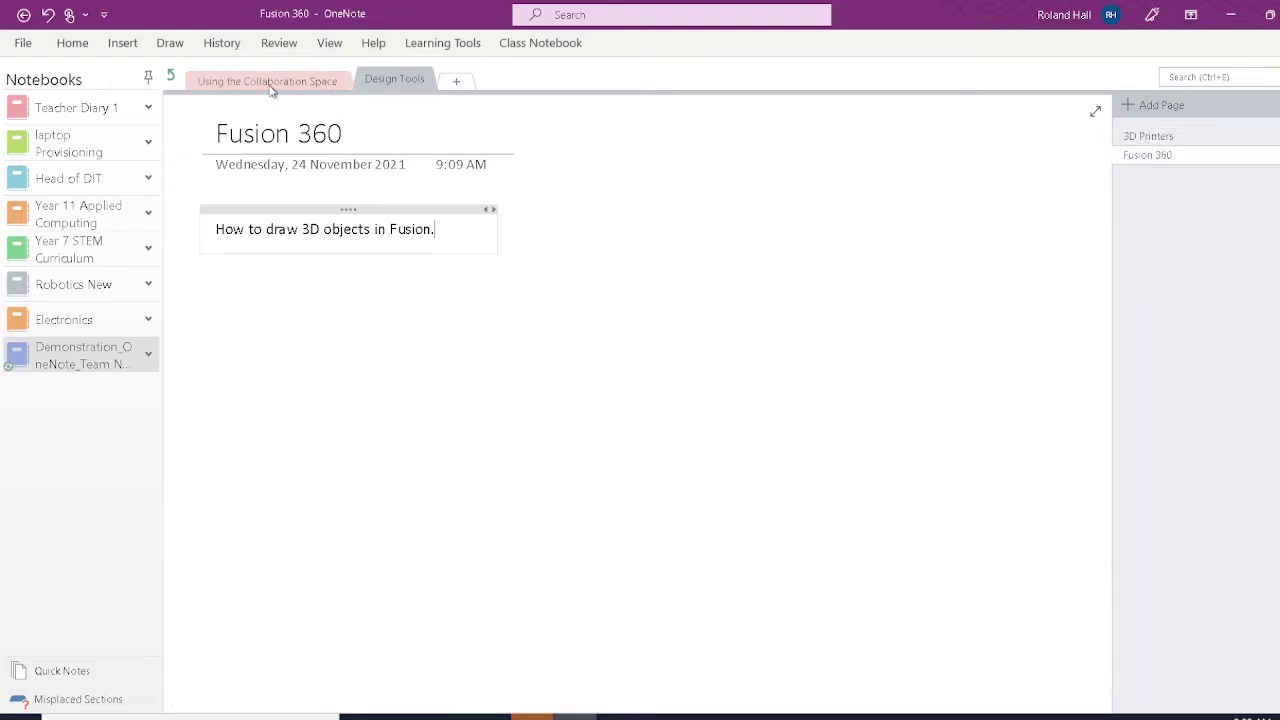
{"action": "left_click", "coordinate": [236, 85]}
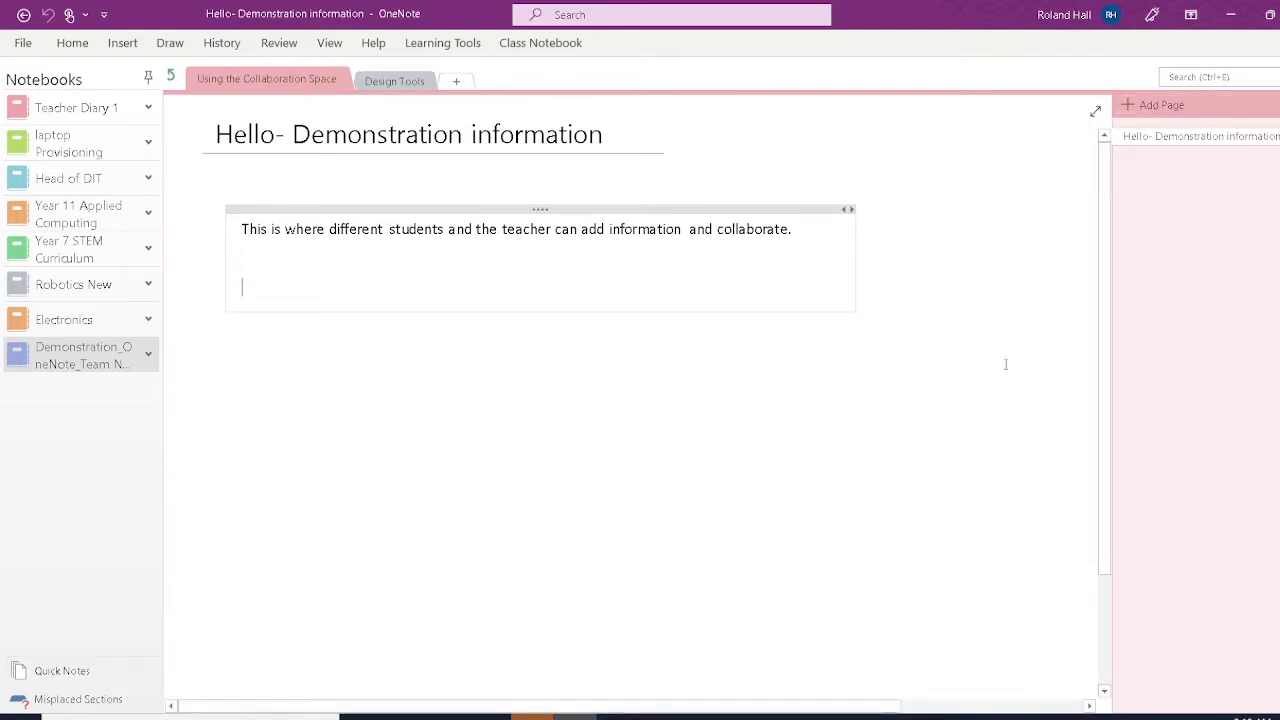
- Go to the _Content Library section group and look through its Chapter, Chapter 2 and Using the Content Library sections
{"action": "left_click", "coordinate": [173, 80]}
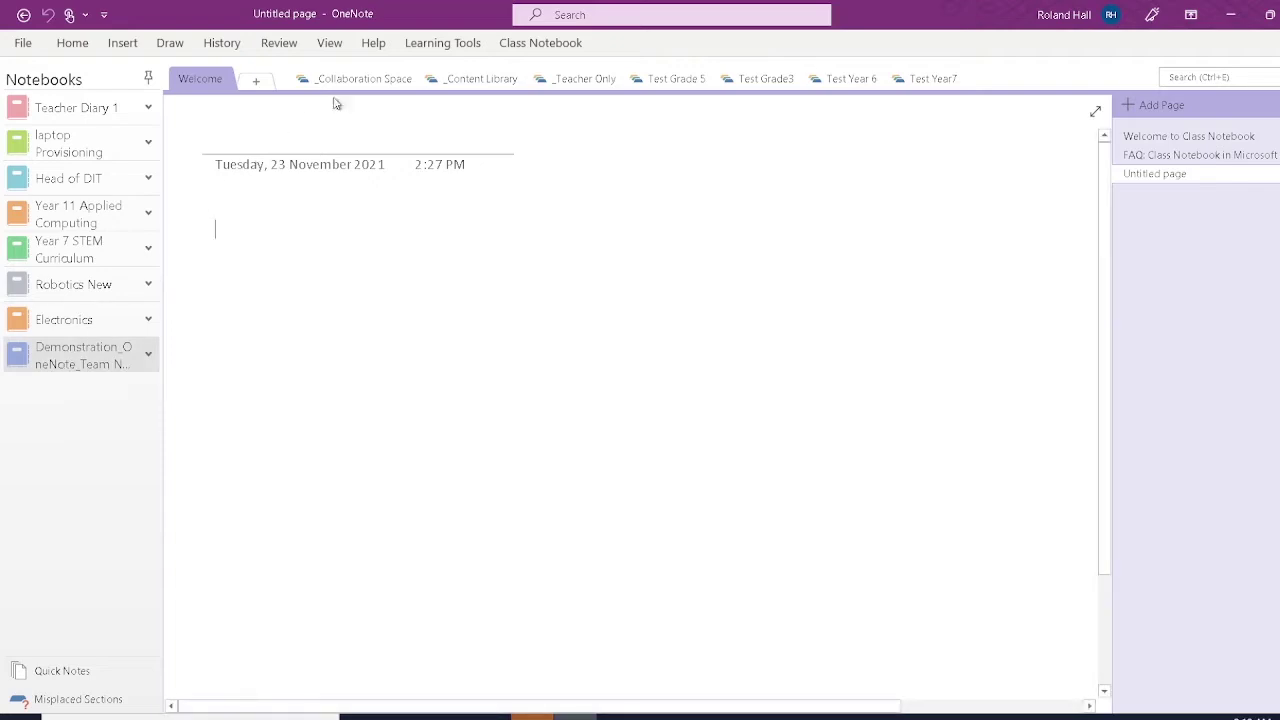
{"action": "left_click", "coordinate": [481, 80]}
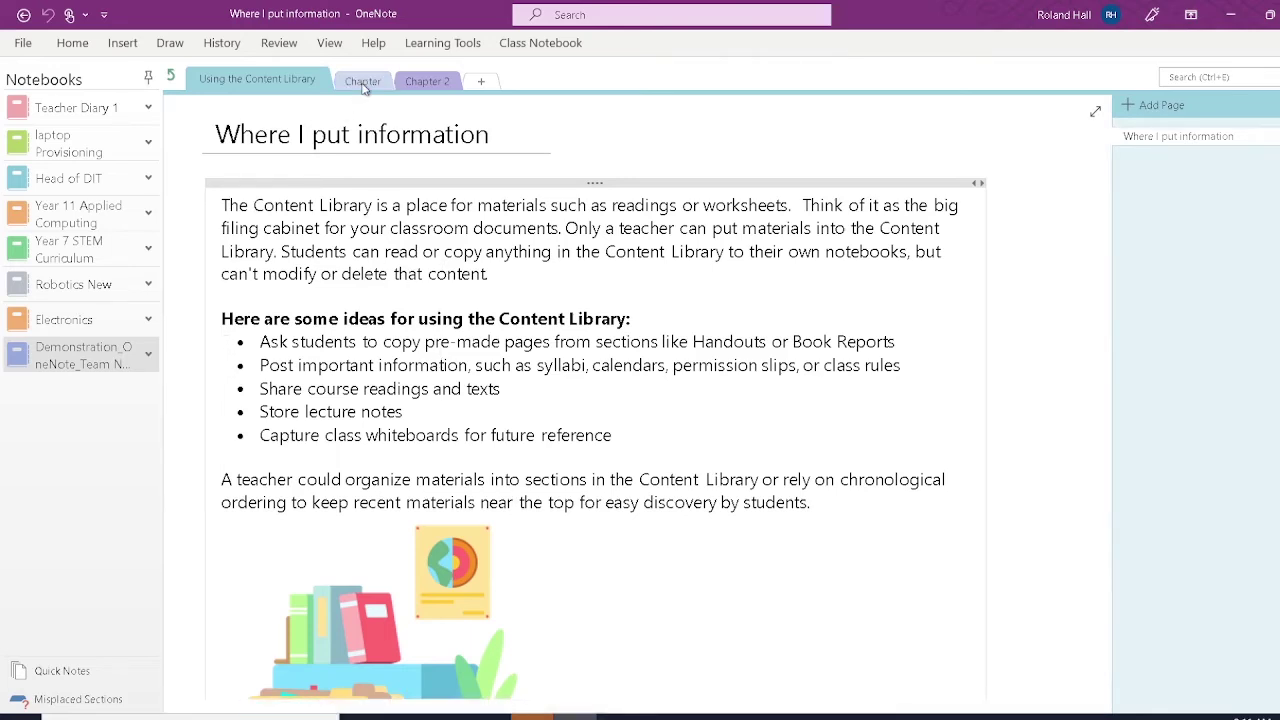
{"action": "left_click", "coordinate": [361, 84]}
{"action": "left_click", "coordinate": [425, 86]}
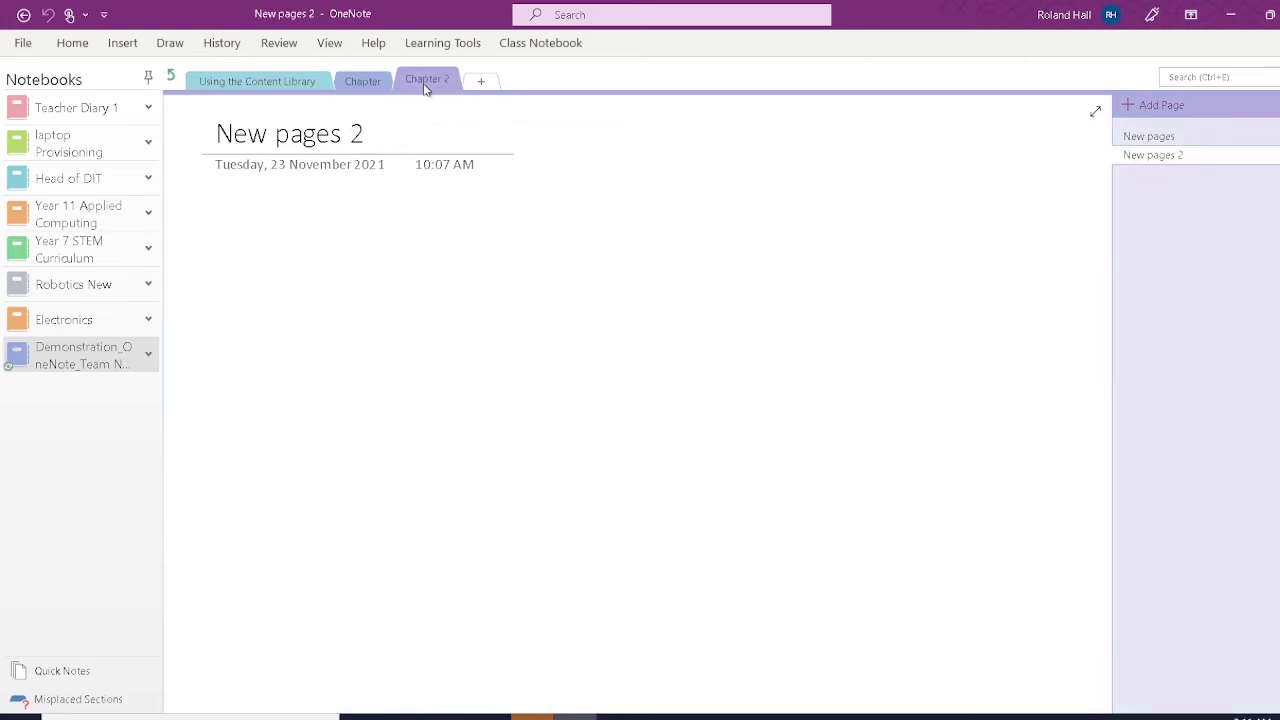
{"action": "left_click", "coordinate": [361, 84]}
{"action": "left_click", "coordinate": [258, 86]}
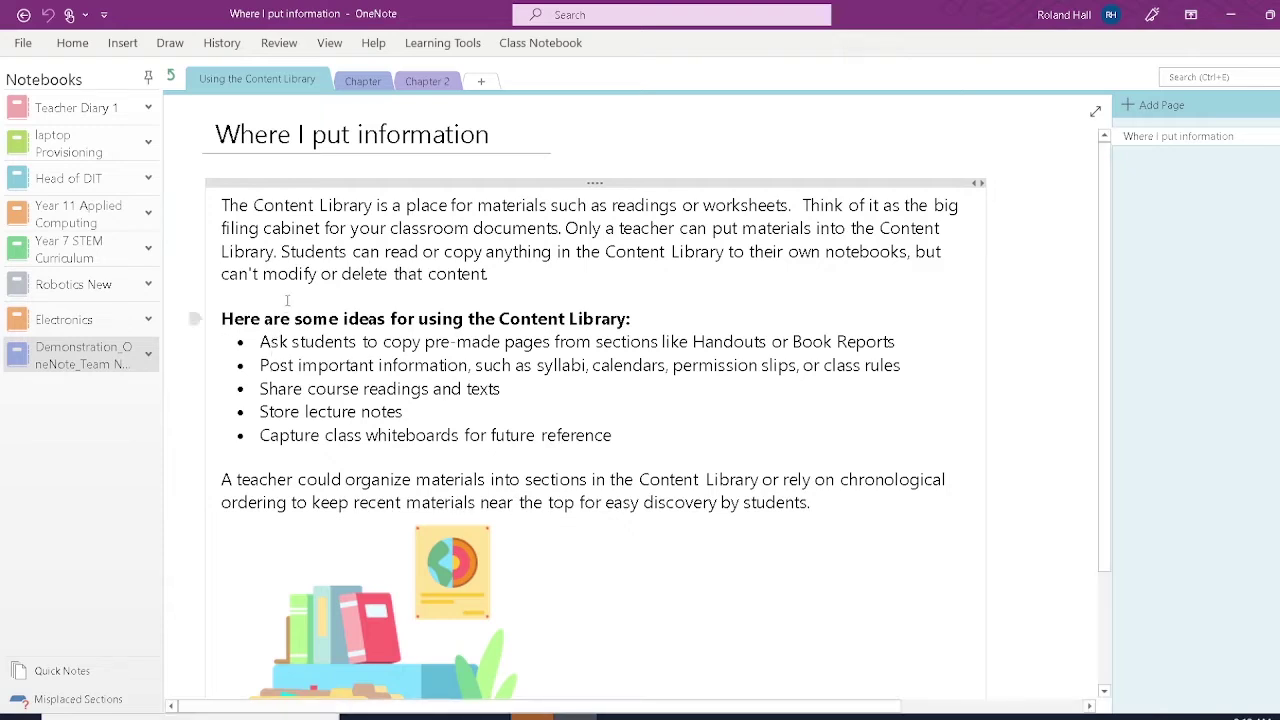
- Insert "Student Weekly Planner - Year 9 DIT Semester 1 2022 (1).docx" as a printout on the _Teacher Only section group's getting-started page
{"action": "left_click", "coordinate": [172, 80]}
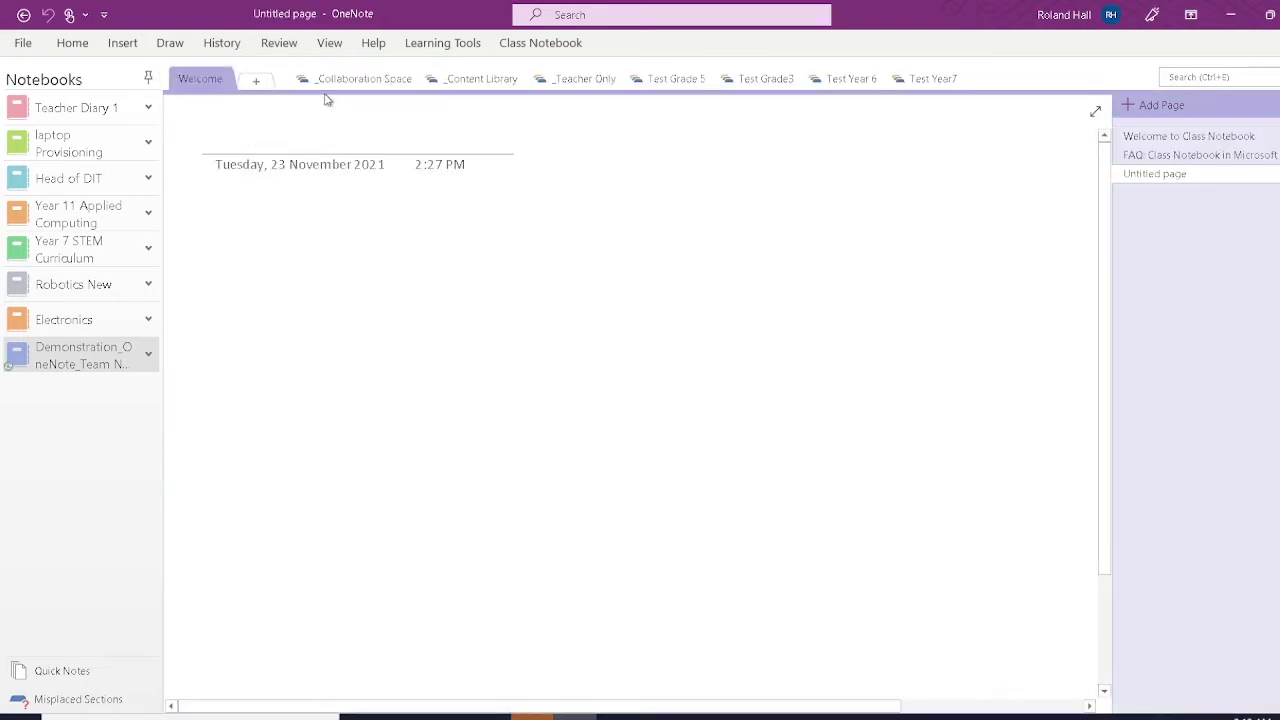
{"action": "left_click", "coordinate": [583, 79]}
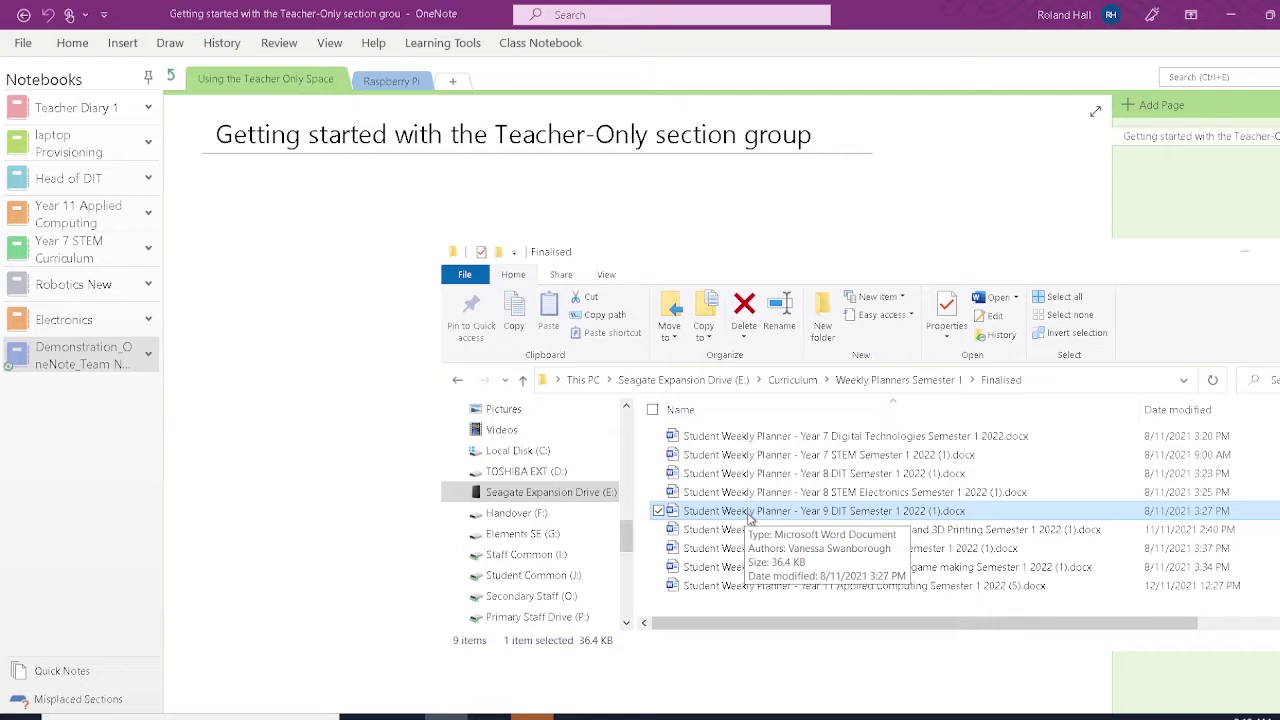
{"action": "left_click_drag", "start_coordinate": [748, 513], "coordinate": [330, 356]}
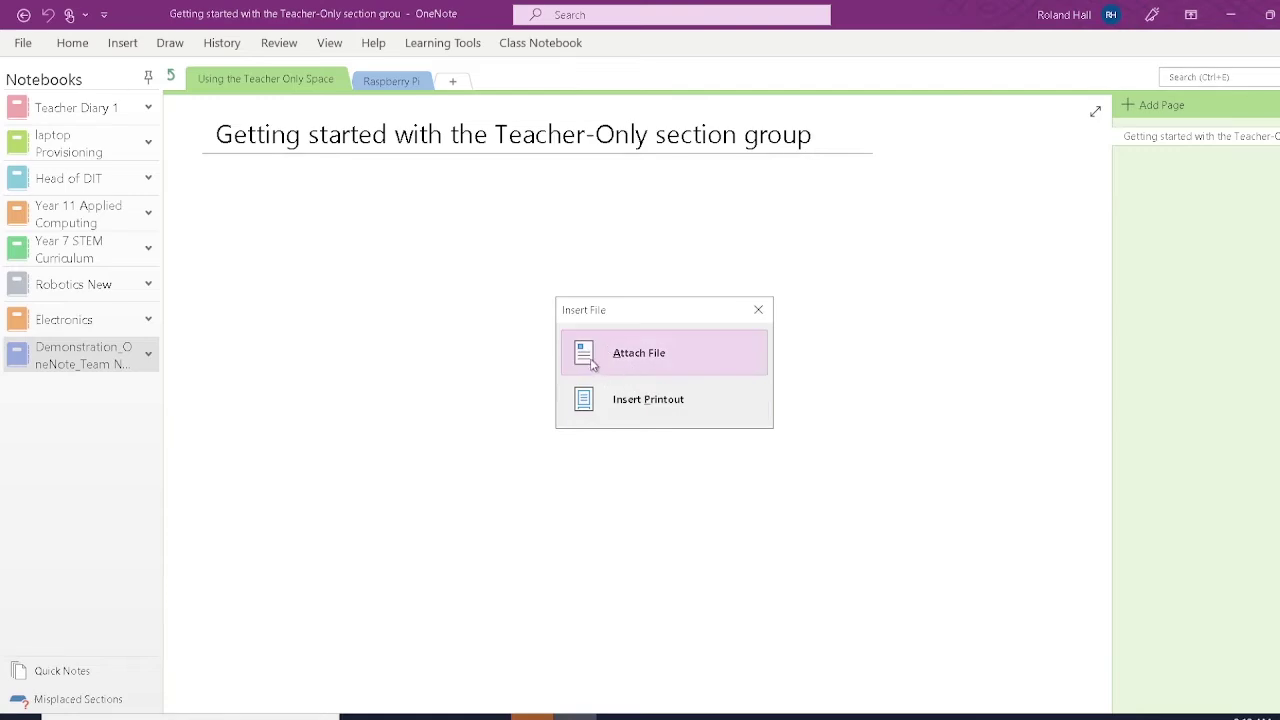
{"action": "left_click", "coordinate": [658, 402]}
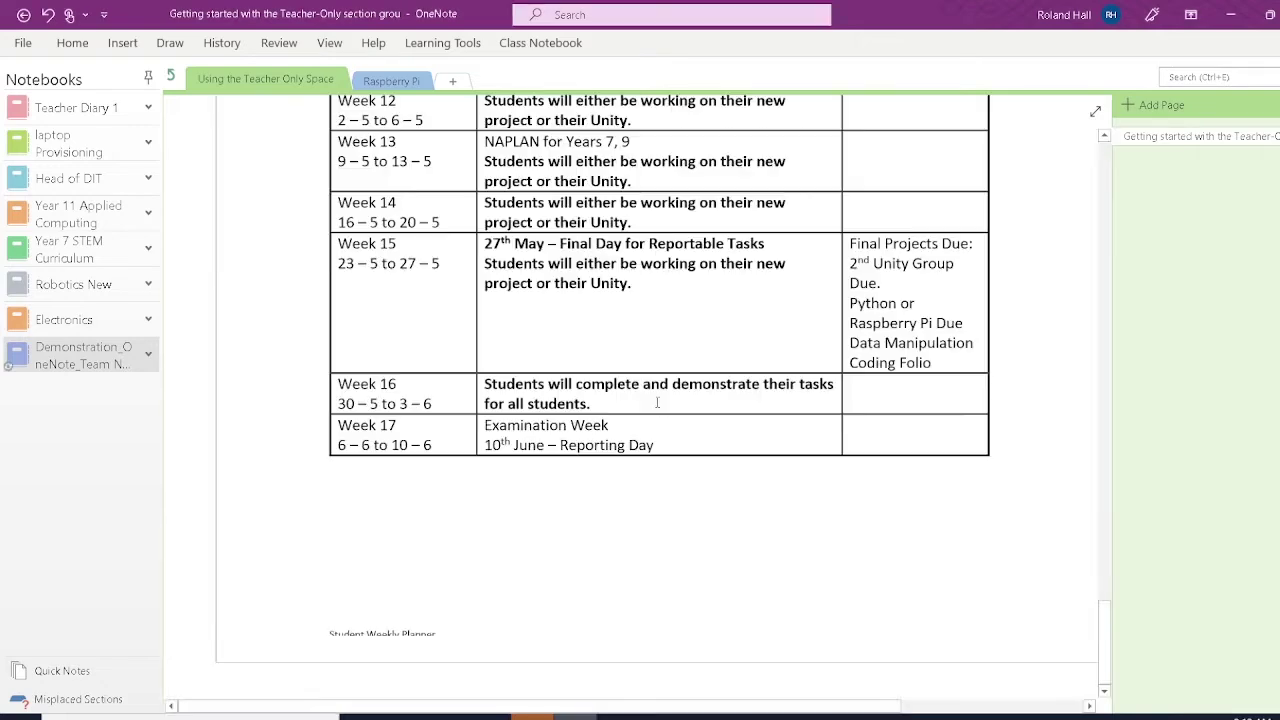
- Review the inserted Year 9 weekly planner printout from its last weeks back to the page title
{"action": "scroll", "coordinate": [684, 284], "scroll_direction": "up", "scroll_amount": 15}
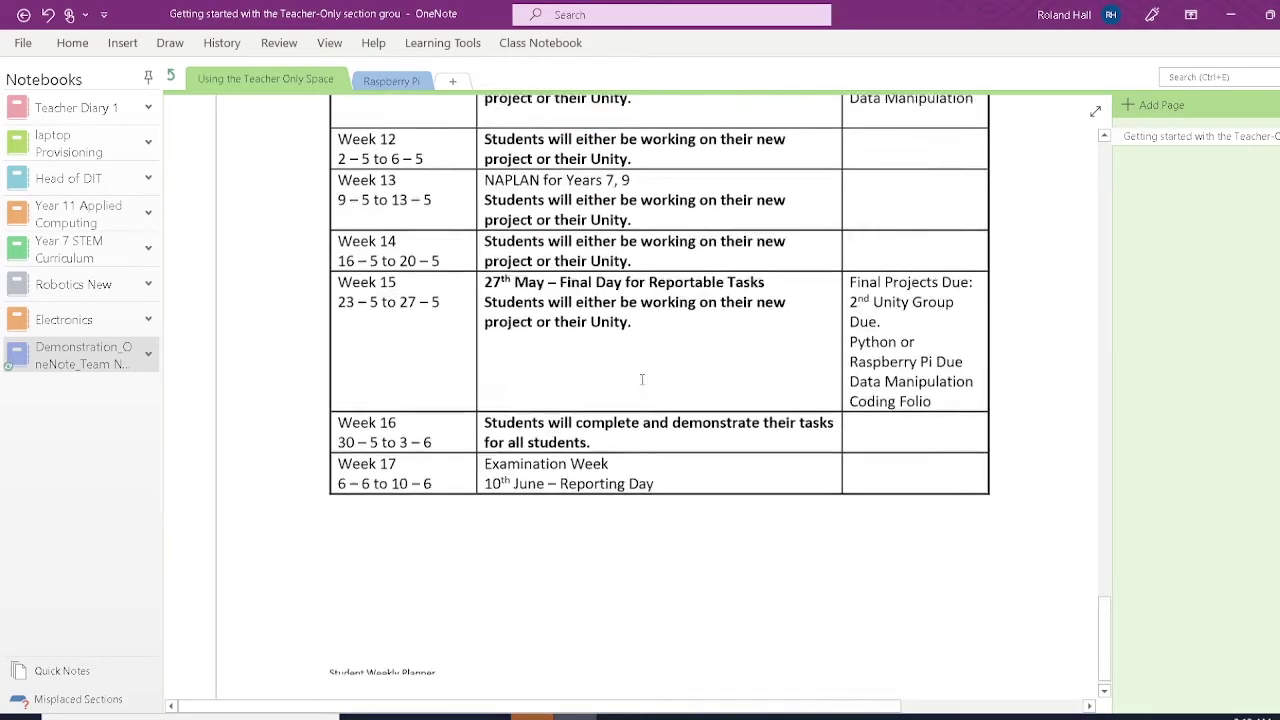
{"action": "scroll", "coordinate": [641, 380], "scroll_direction": "up", "scroll_amount": 2}
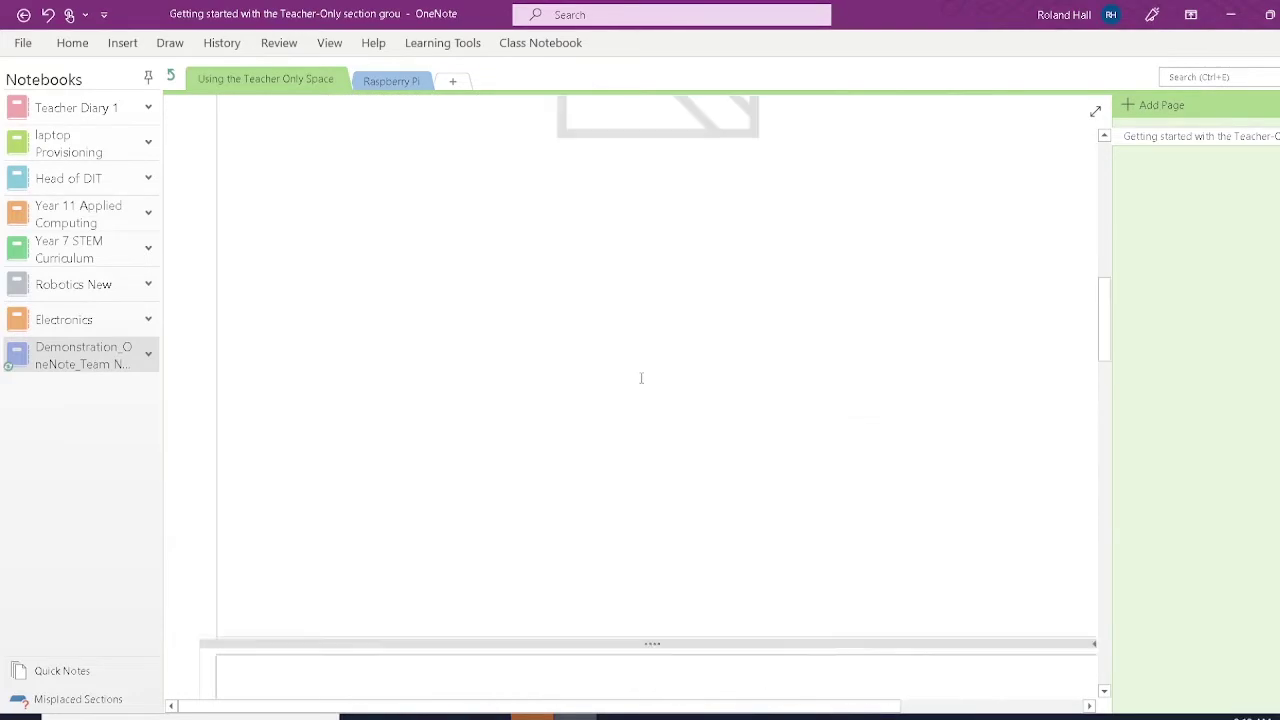
{"action": "scroll", "coordinate": [641, 380], "scroll_direction": "up", "scroll_amount": 10}
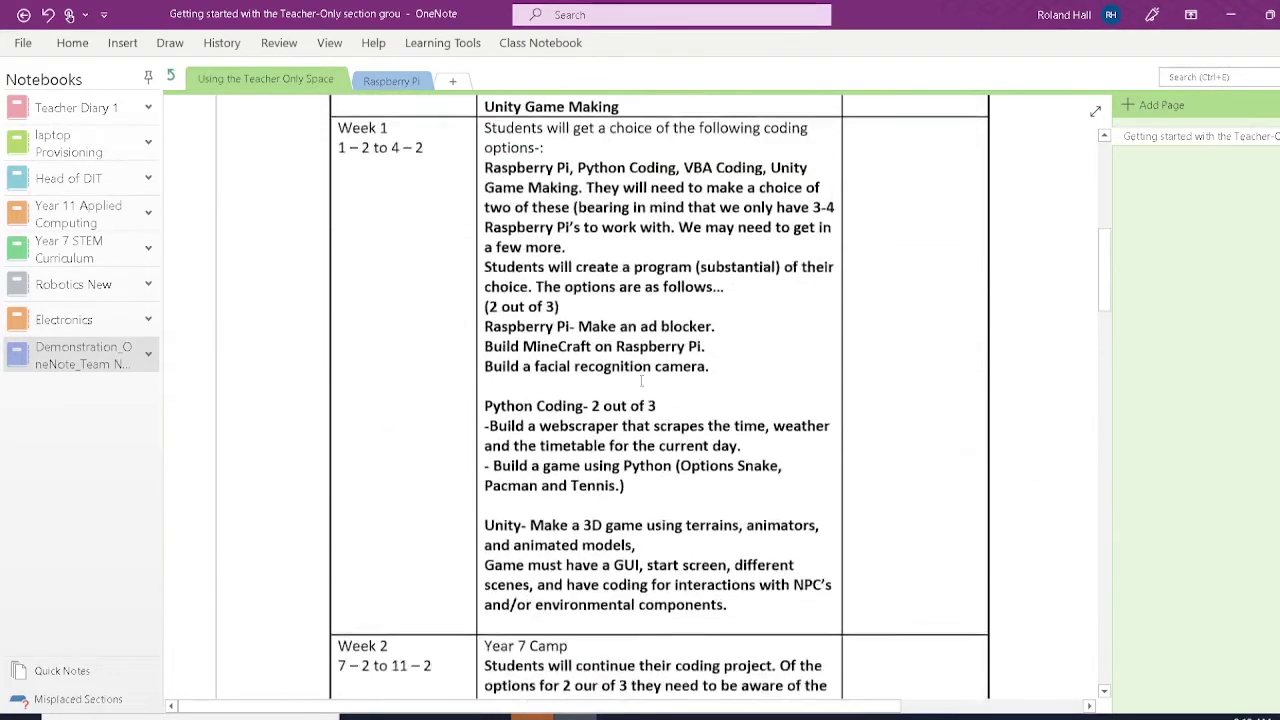
{"action": "scroll", "coordinate": [642, 381], "scroll_direction": "down", "scroll_amount": 1}
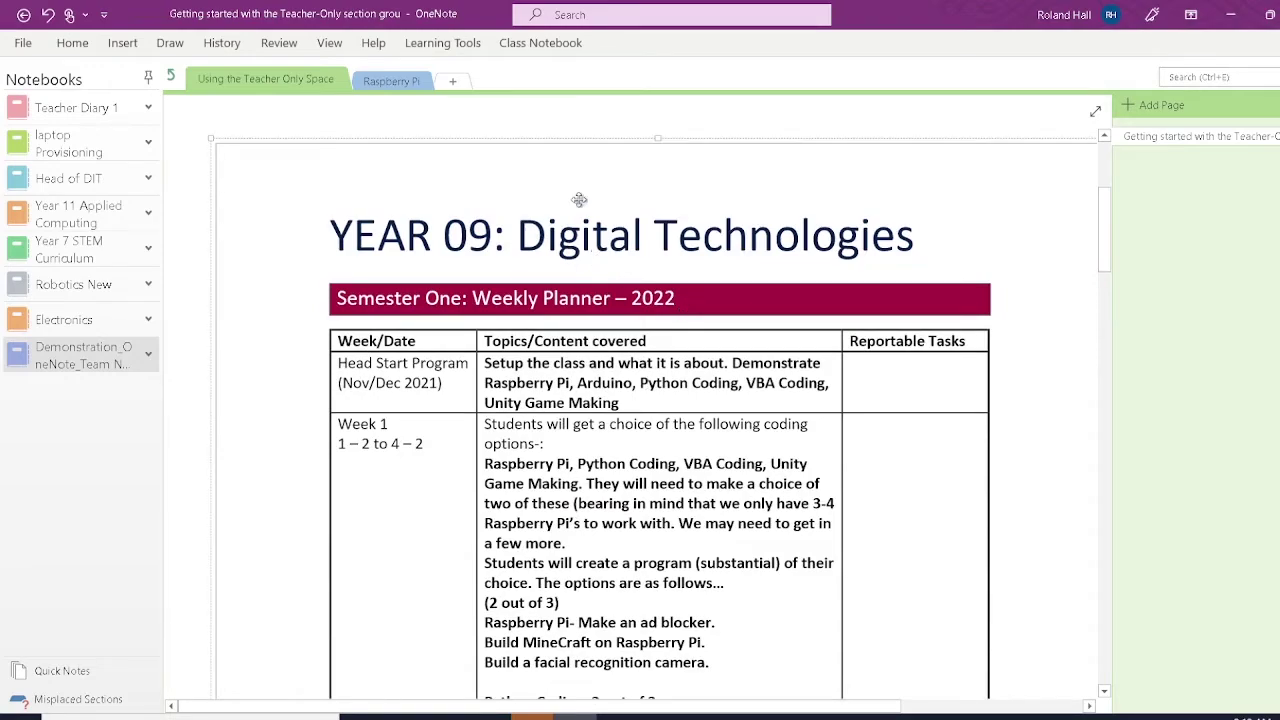
{"action": "scroll", "coordinate": [620, 345], "scroll_direction": "down", "scroll_amount": 10}
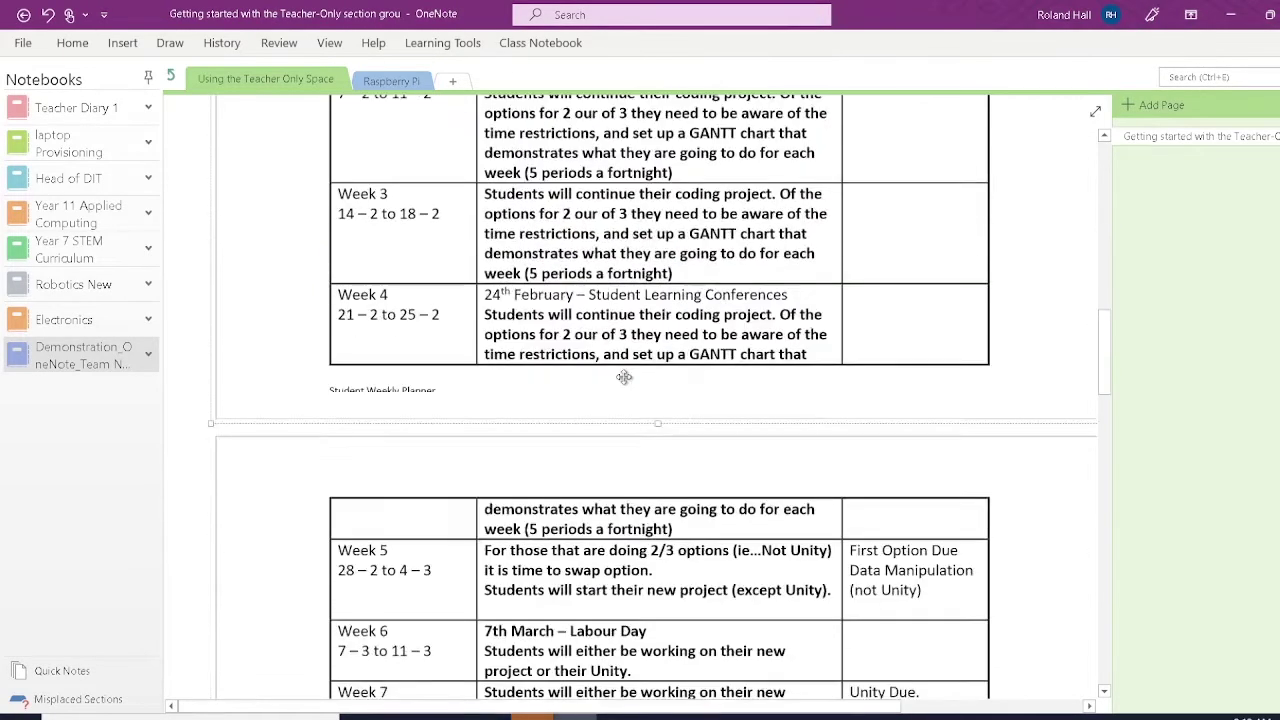
{"action": "scroll", "coordinate": [623, 374], "scroll_direction": "up", "scroll_amount": 15}
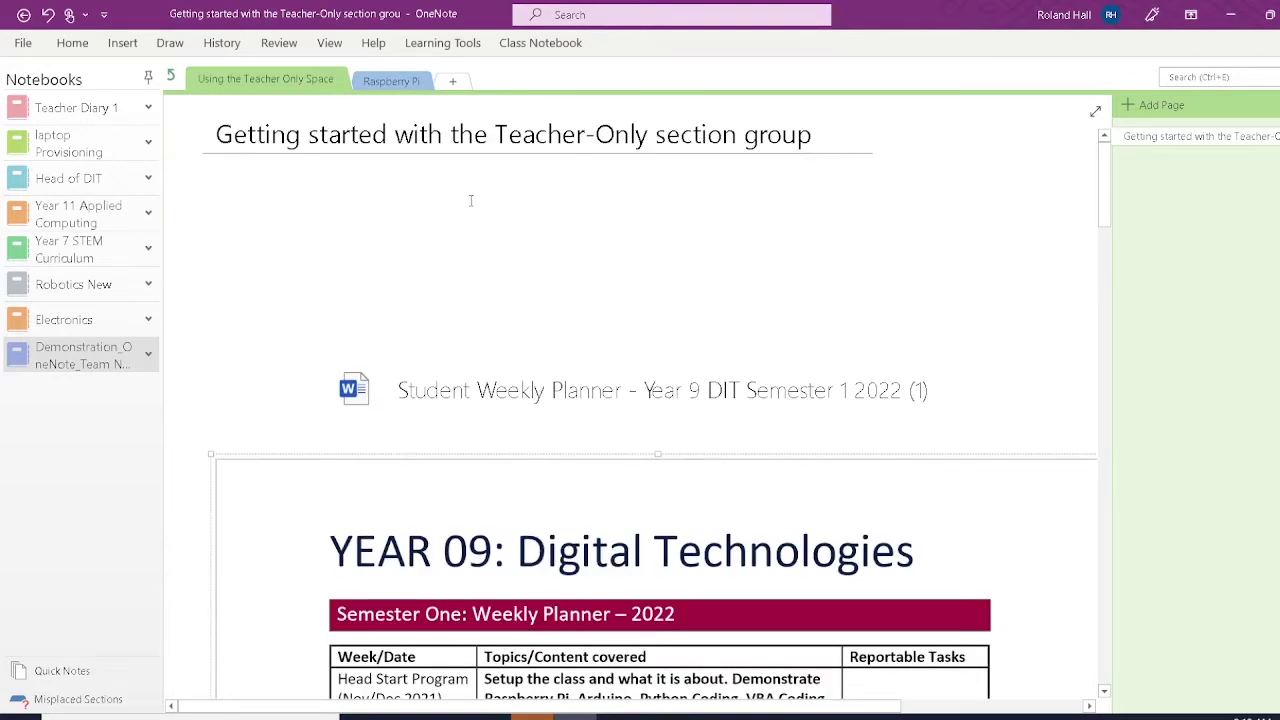
- Look through the Raspberry Pi section's pages: RaspberryPi setup, Setup Camera, Interesting code and RaspberryPi Video
{"action": "left_click", "coordinate": [391, 81]}
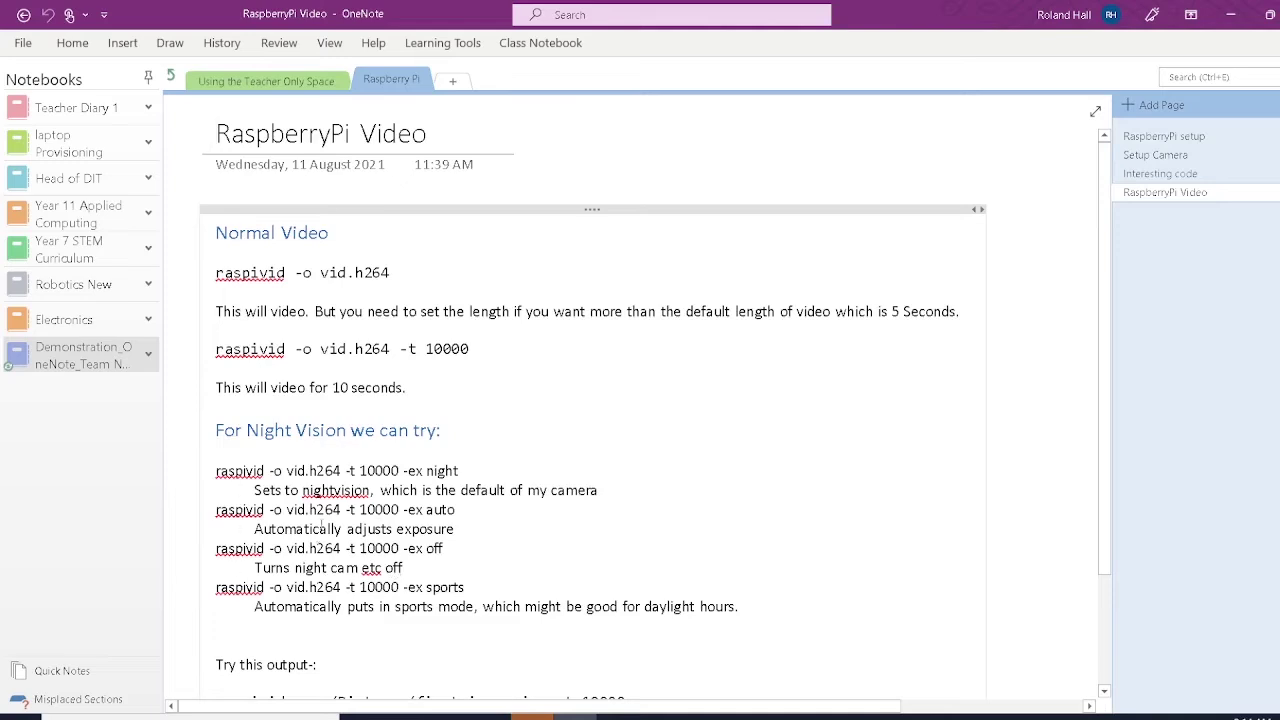
{"action": "scroll", "coordinate": [590, 450], "scroll_direction": "down", "scroll_amount": 3}
{"action": "scroll", "coordinate": [590, 450], "scroll_direction": "up", "scroll_amount": 3}
{"action": "left_click", "coordinate": [1166, 139]}
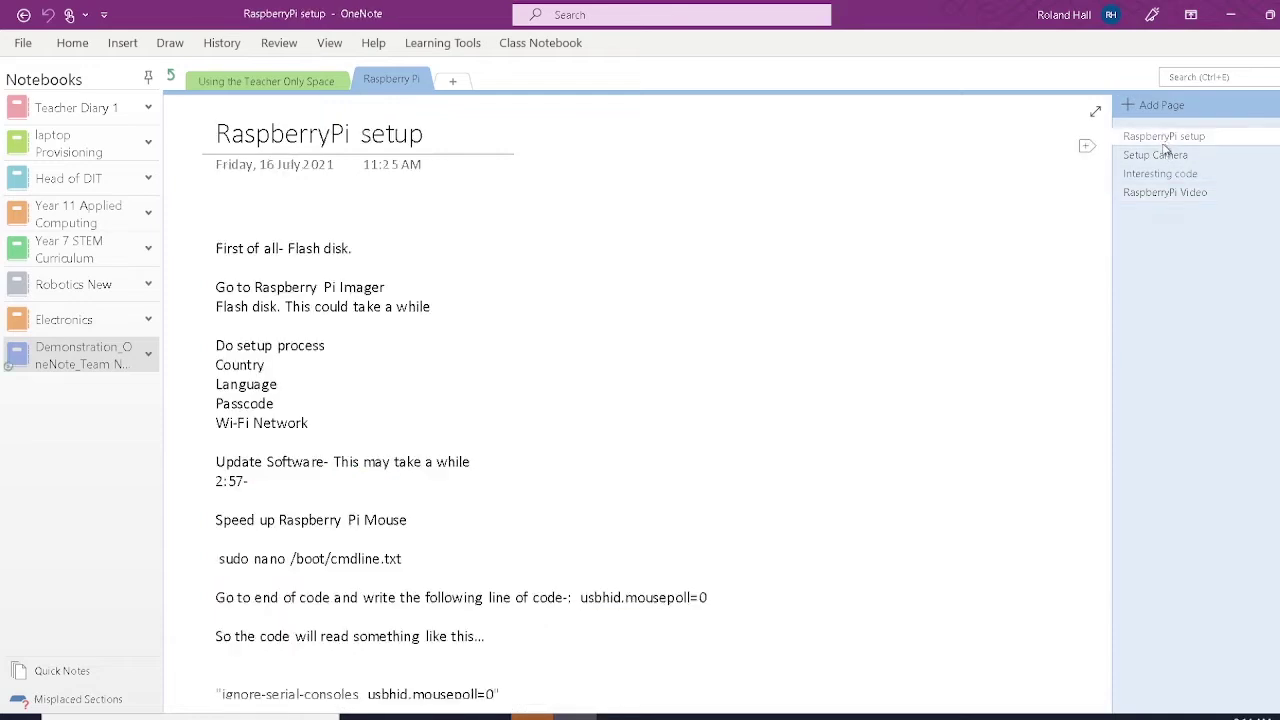
{"action": "left_click", "coordinate": [1159, 155]}
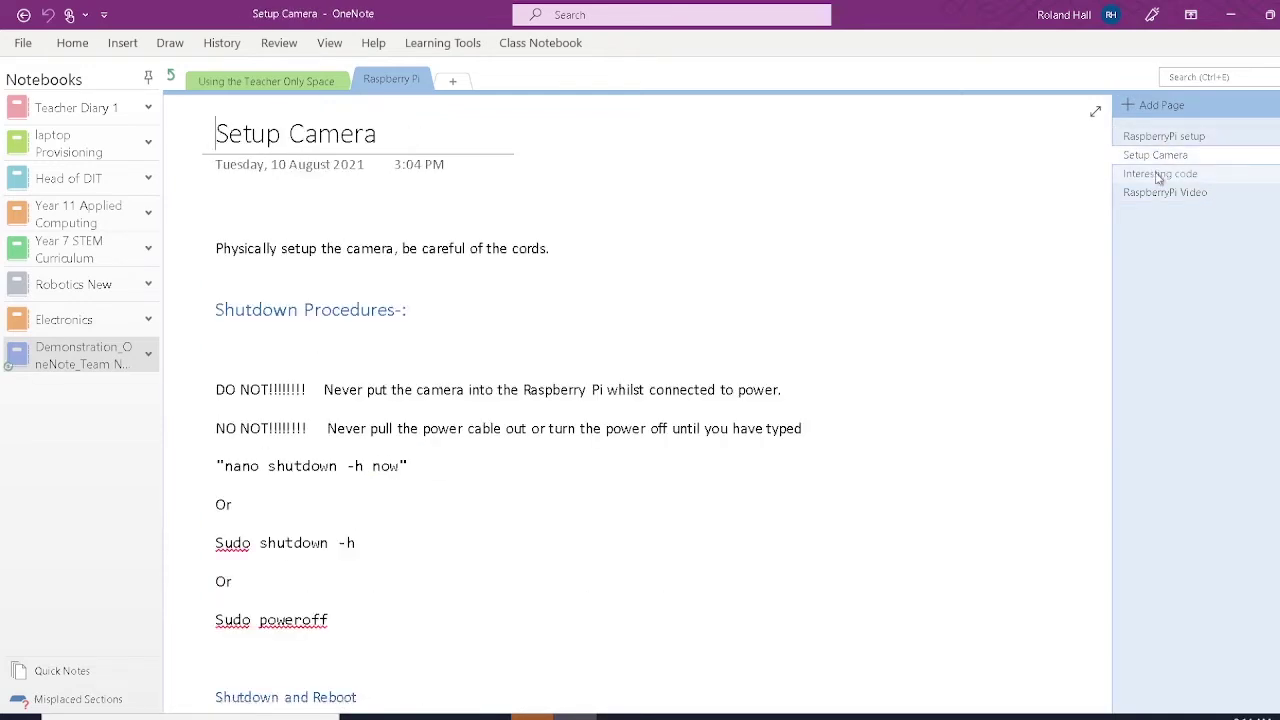
{"action": "left_click", "coordinate": [1158, 172]}
{"action": "left_click", "coordinate": [1153, 195]}
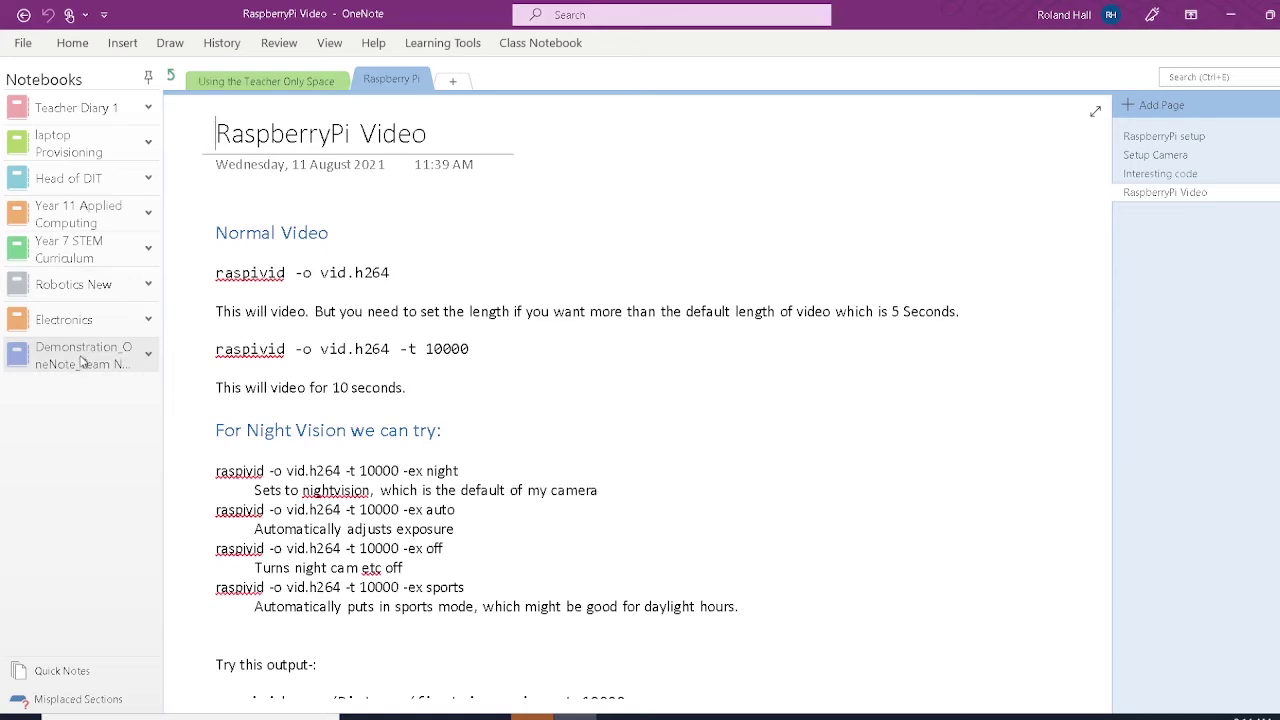
- Open the Robotics New notebook and look through its New Section 1, Electronics, Build and Design sections
{"action": "left_click", "coordinate": [85, 287]}
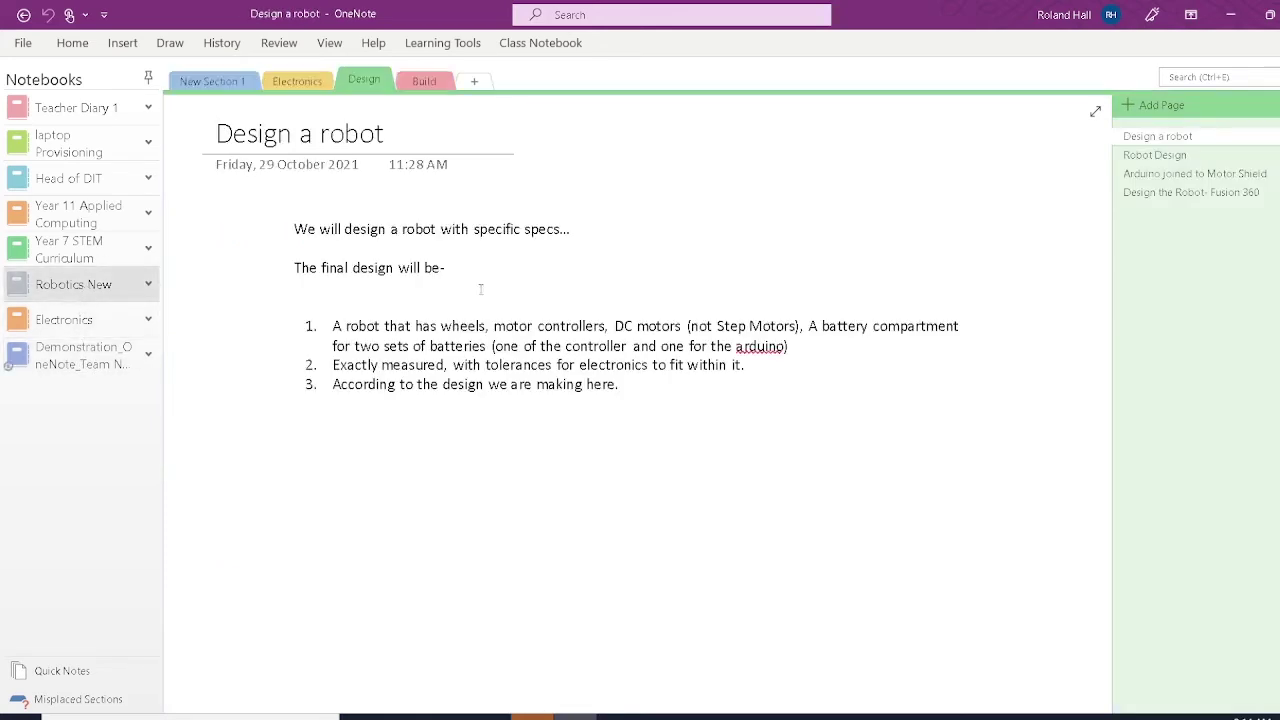
{"action": "left_click", "coordinate": [247, 84]}
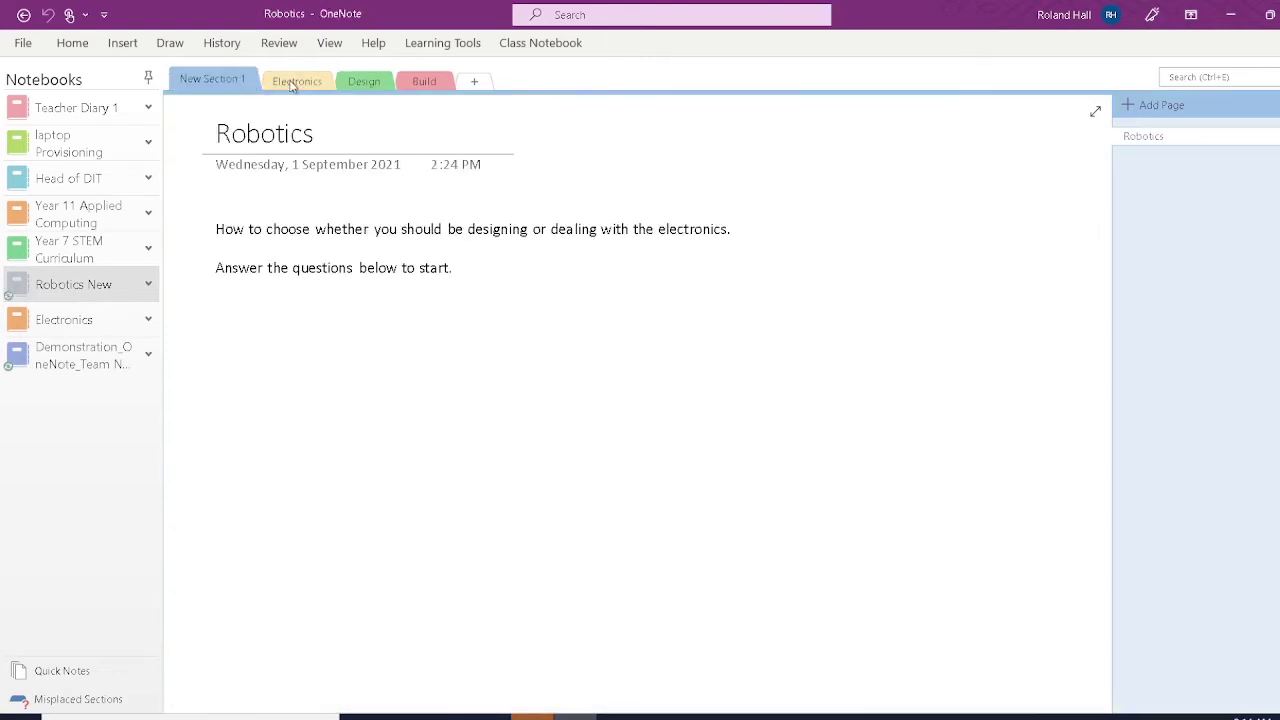
{"action": "left_click", "coordinate": [290, 86]}
{"action": "left_click", "coordinate": [358, 86]}
{"action": "left_click", "coordinate": [428, 84]}
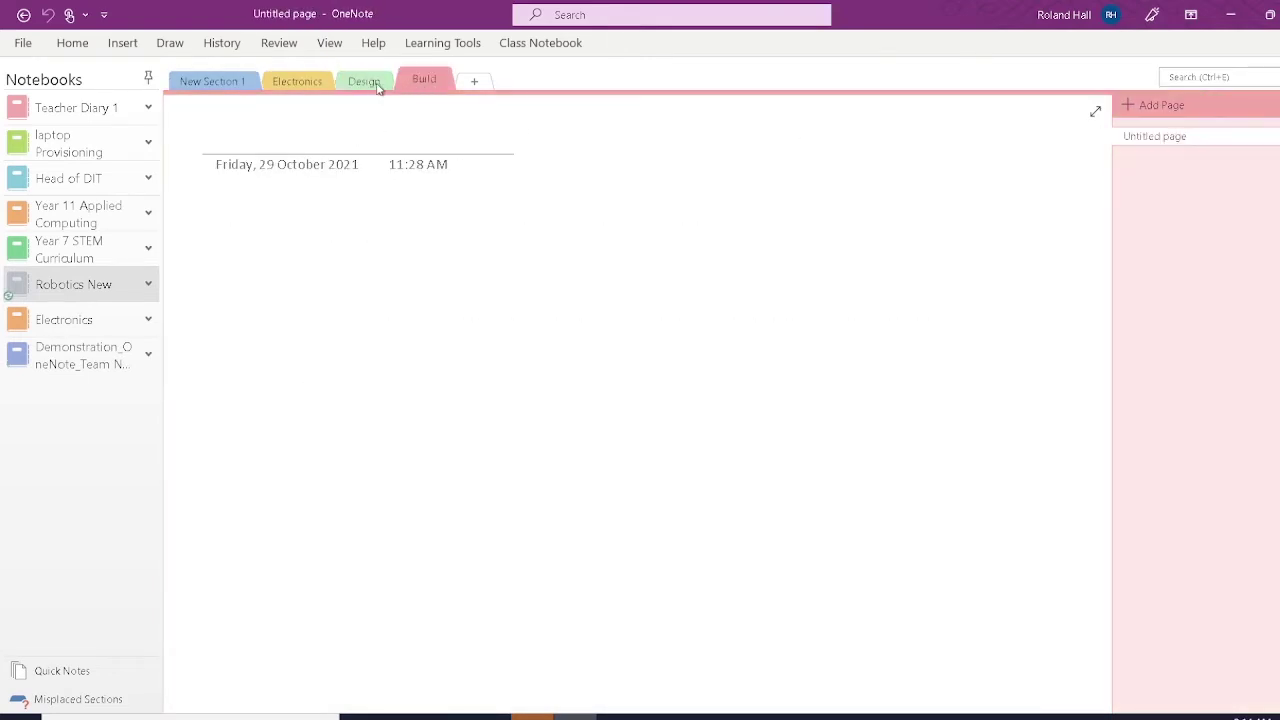
{"action": "left_click", "coordinate": [369, 82]}
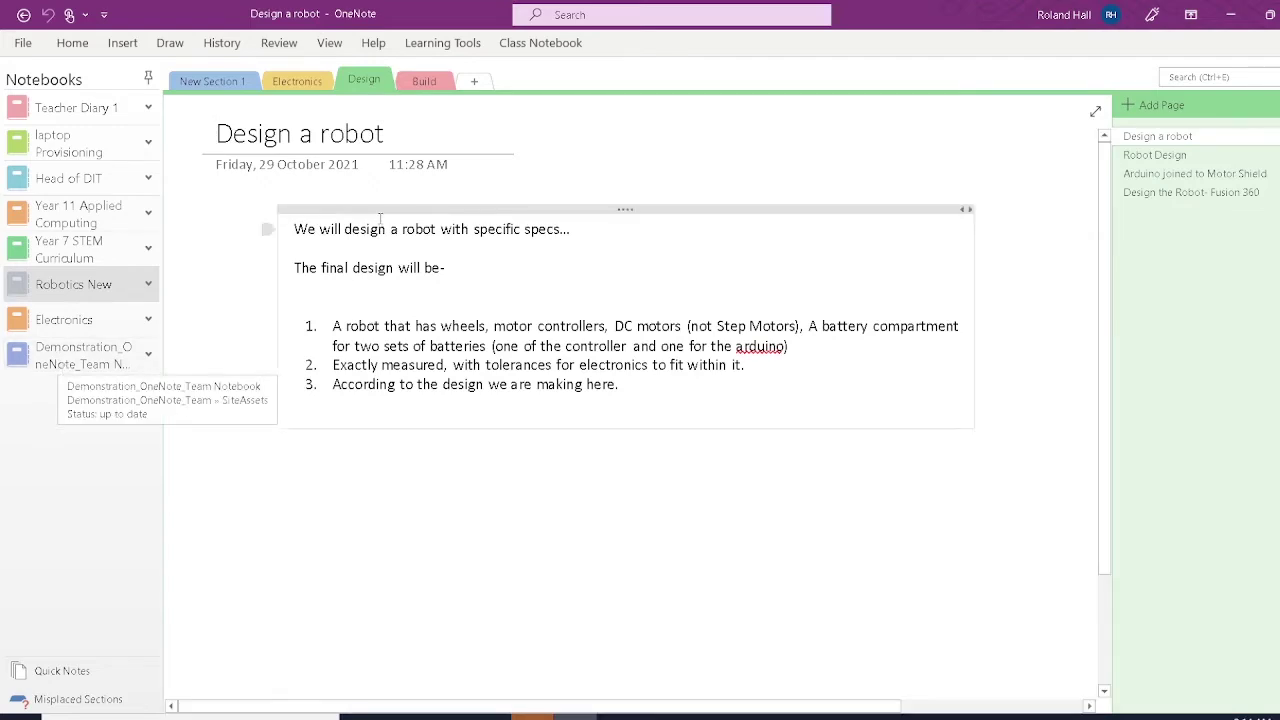
- Copy the Design section of Robotics New into the _Teacher Only section group of Demonstration_OneNote_Team Notebook
{"action": "right_click", "coordinate": [362, 86]}
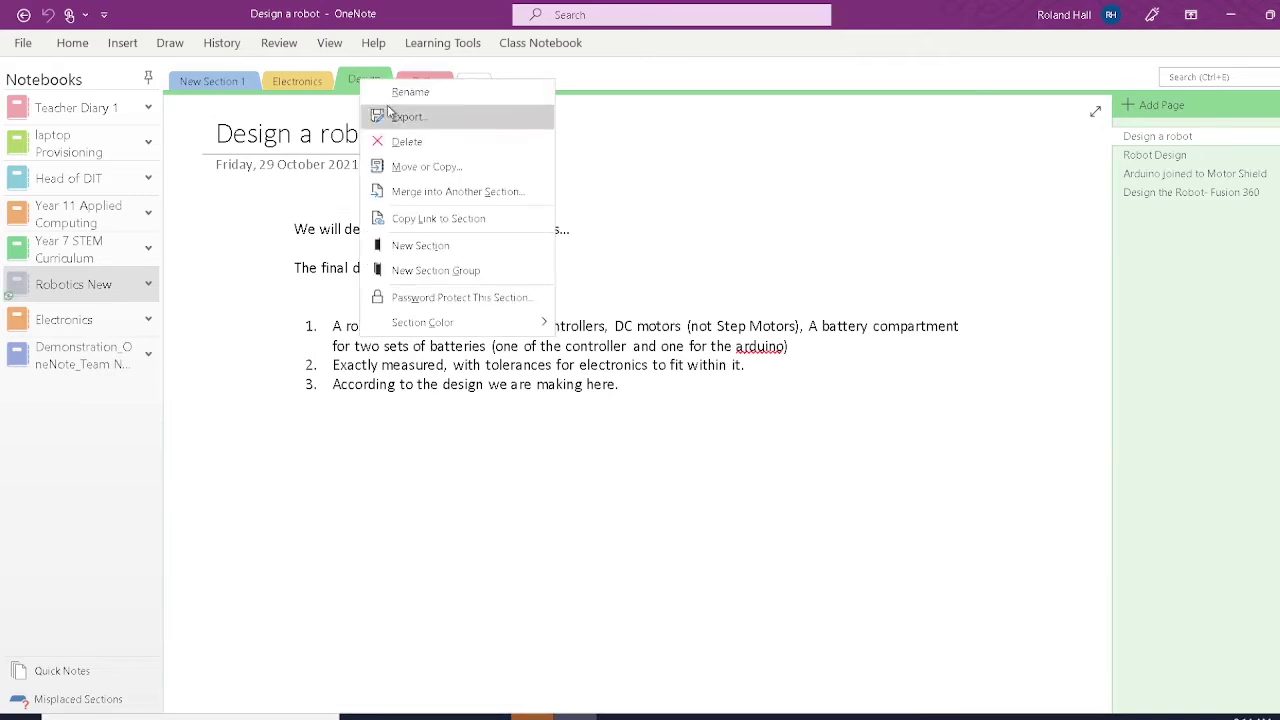
{"action": "left_click", "coordinate": [442, 170]}
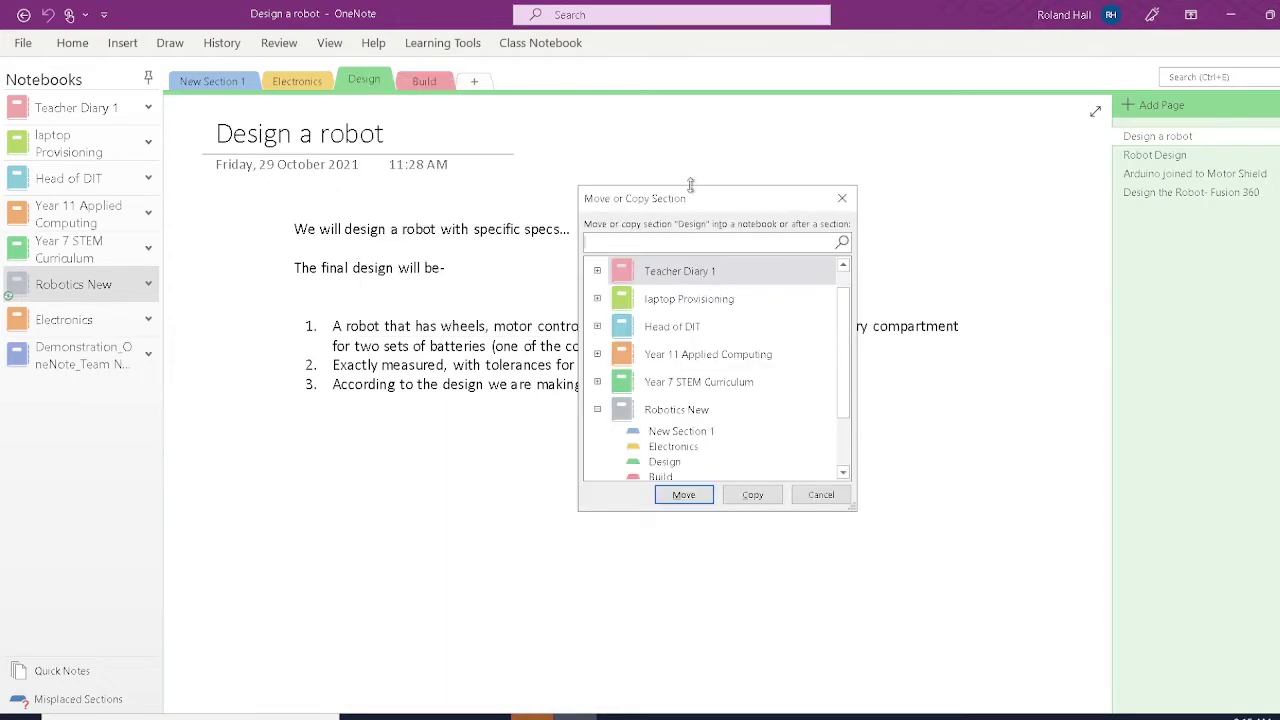
{"action": "left_click_drag", "start_coordinate": [722, 199], "coordinate": [827, 160]}
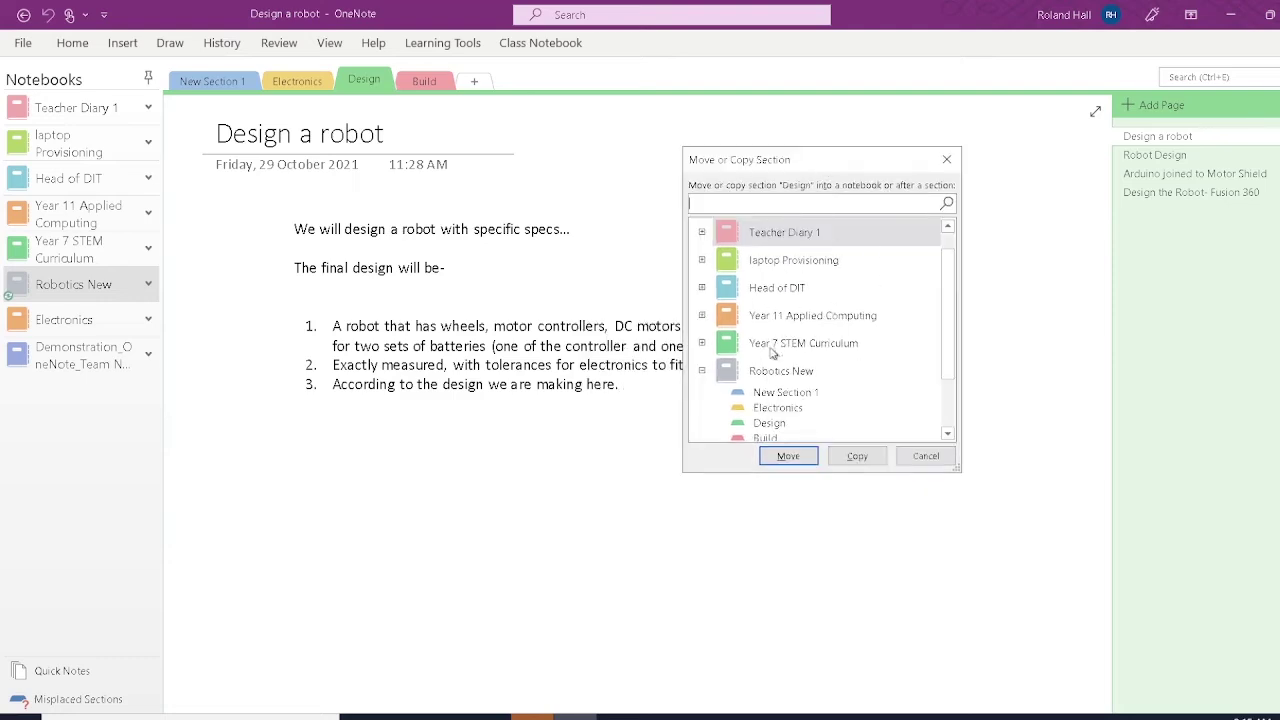
{"action": "scroll", "coordinate": [770, 368], "scroll_direction": "down", "scroll_amount": 2}
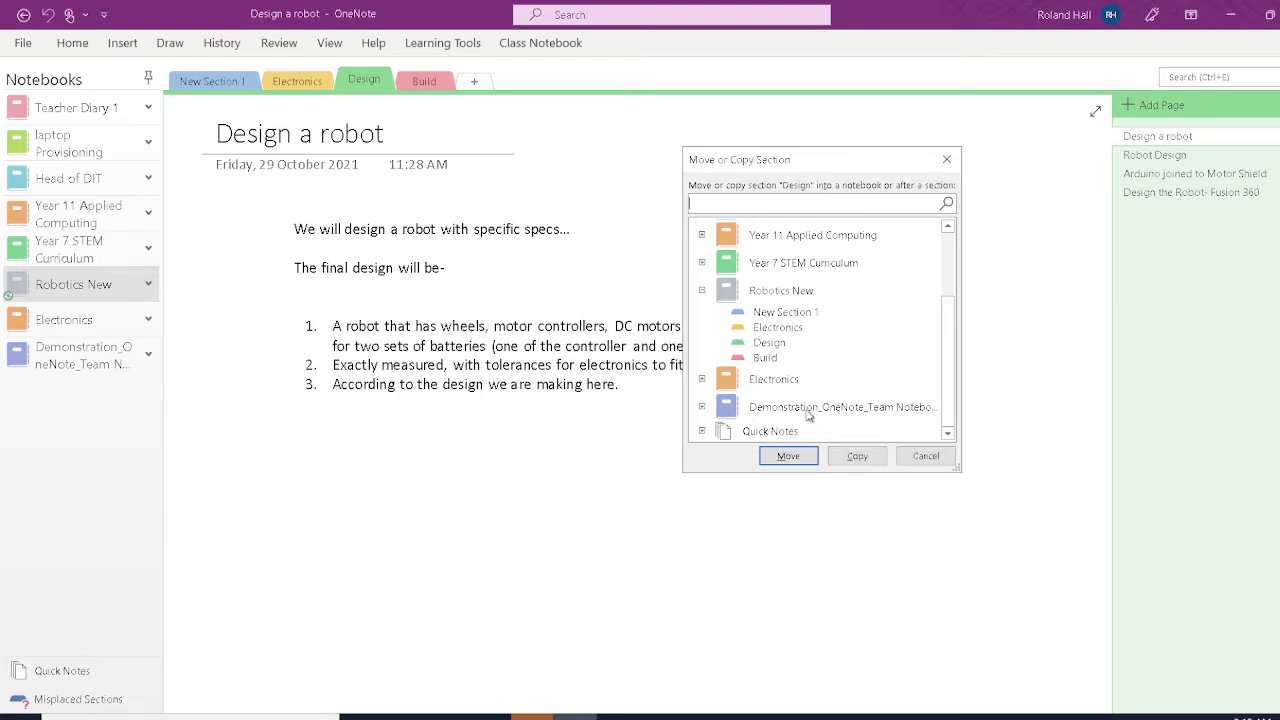
{"action": "left_click", "coordinate": [702, 407]}
{"action": "scroll", "coordinate": [709, 414], "scroll_direction": "down", "scroll_amount": 1}
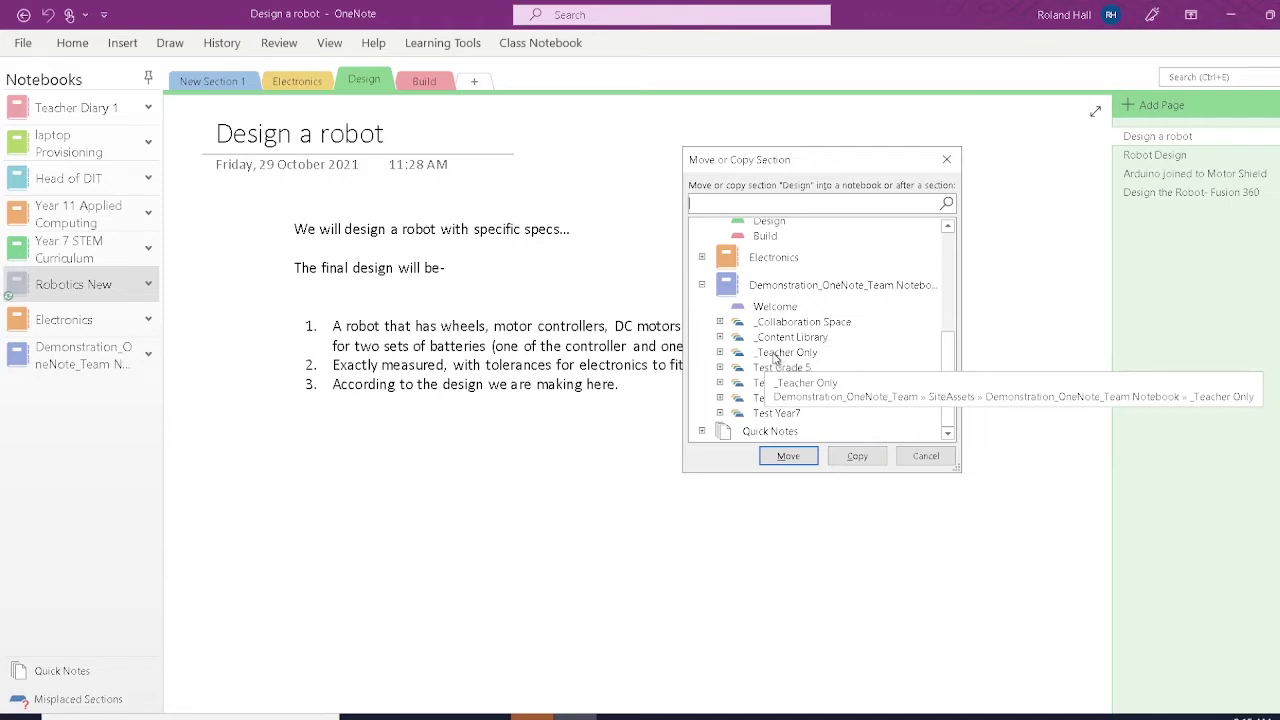
{"action": "left_click", "coordinate": [721, 354]}
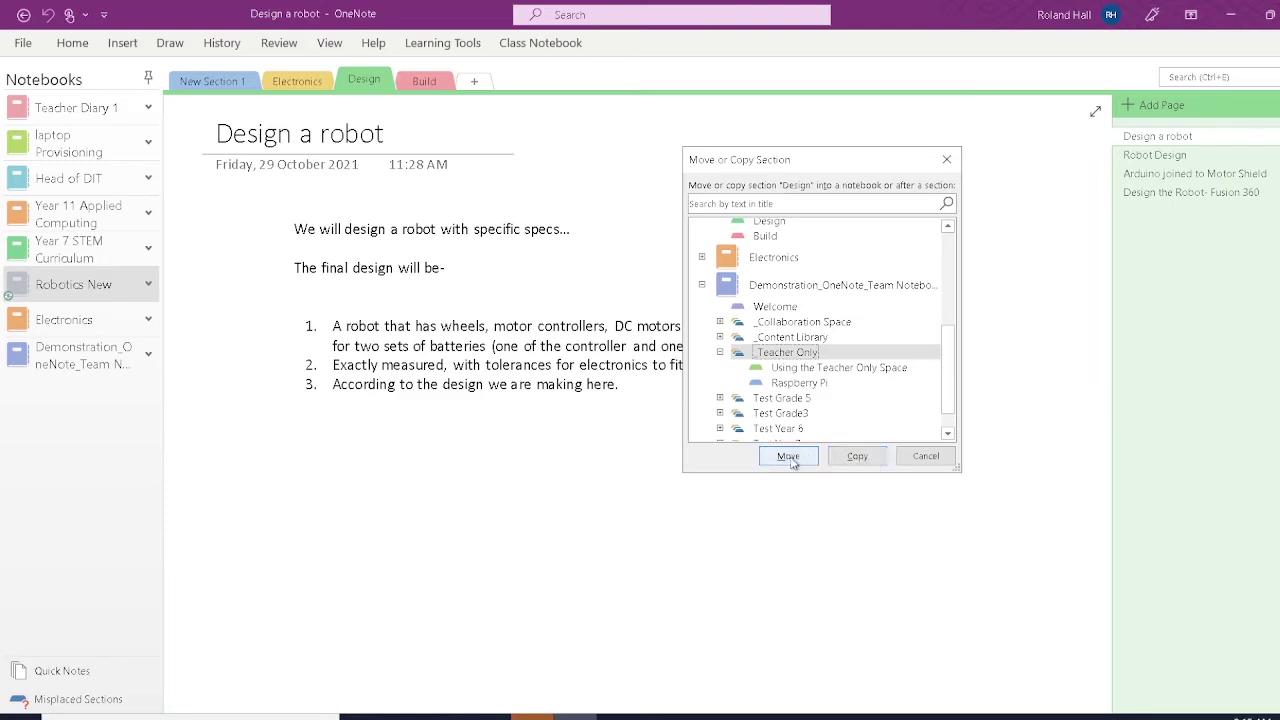
{"action": "left_click", "coordinate": [860, 456]}
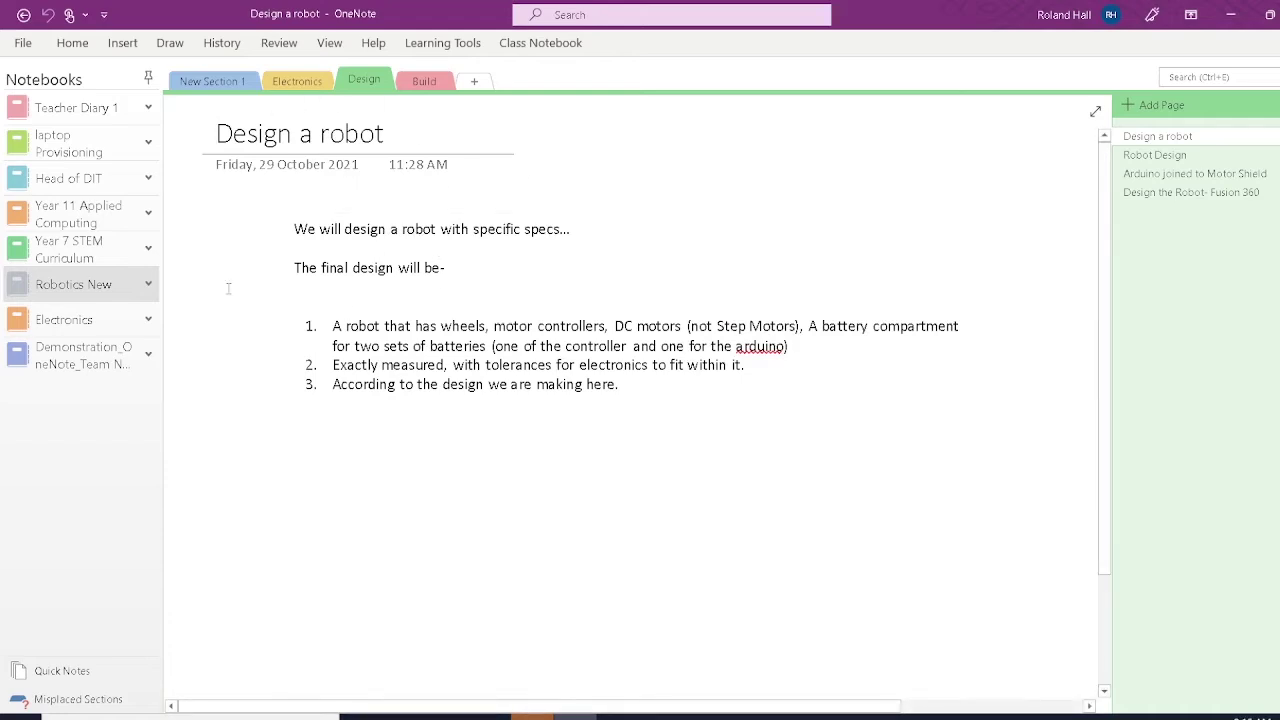
- Look through the copied Design section's four pages in the Demonstration_OneNote_Team notebook and check the notebook's section outline
{"action": "left_click", "coordinate": [97, 357]}
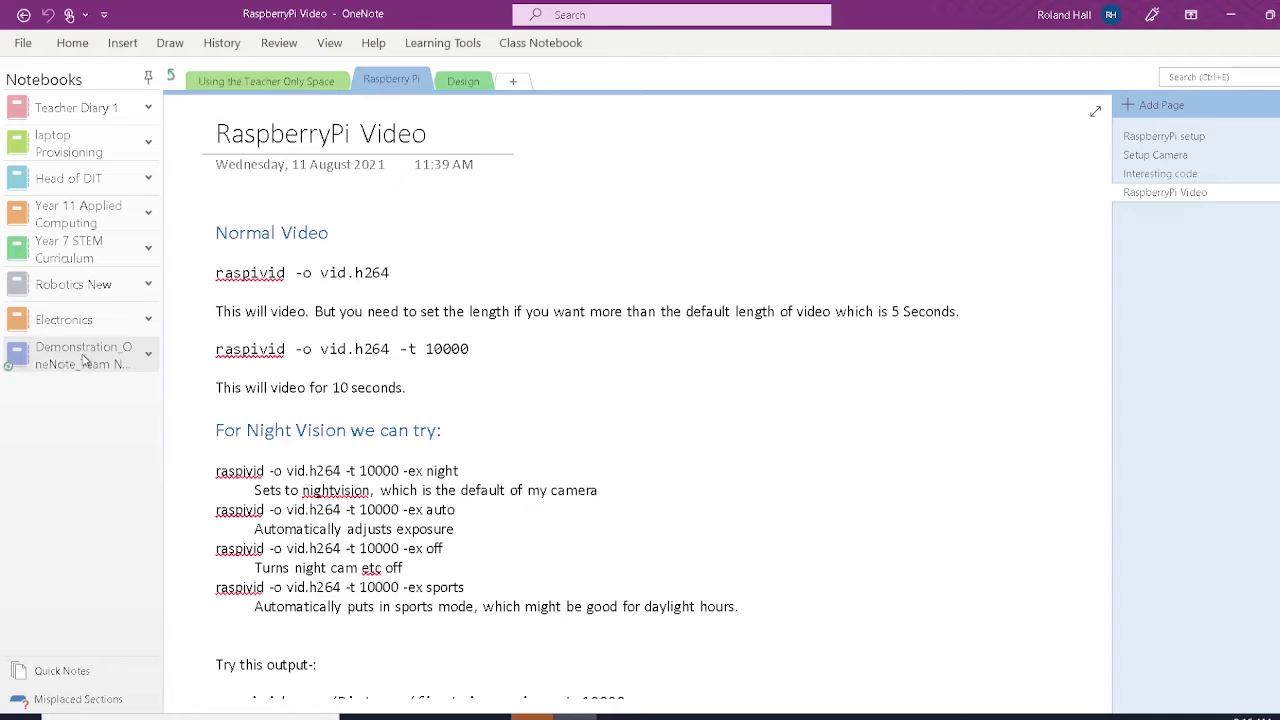
{"action": "left_click", "coordinate": [465, 81]}
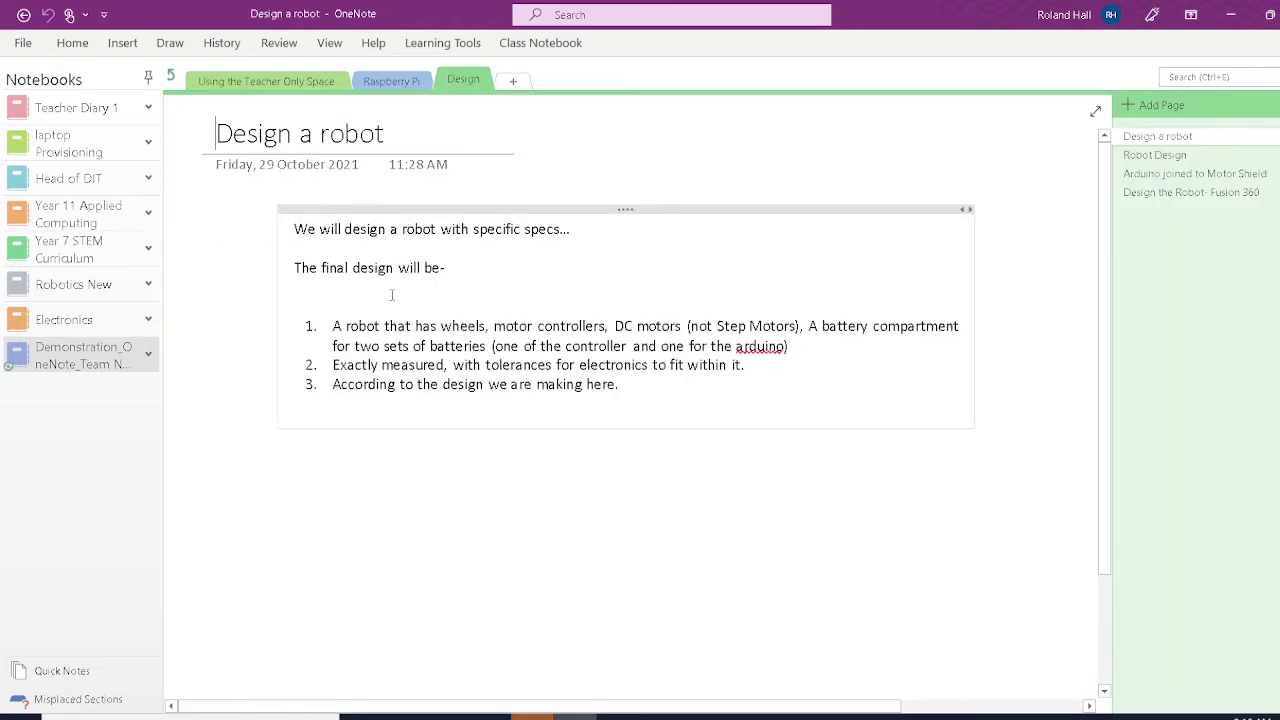
{"action": "left_click", "coordinate": [1175, 157]}
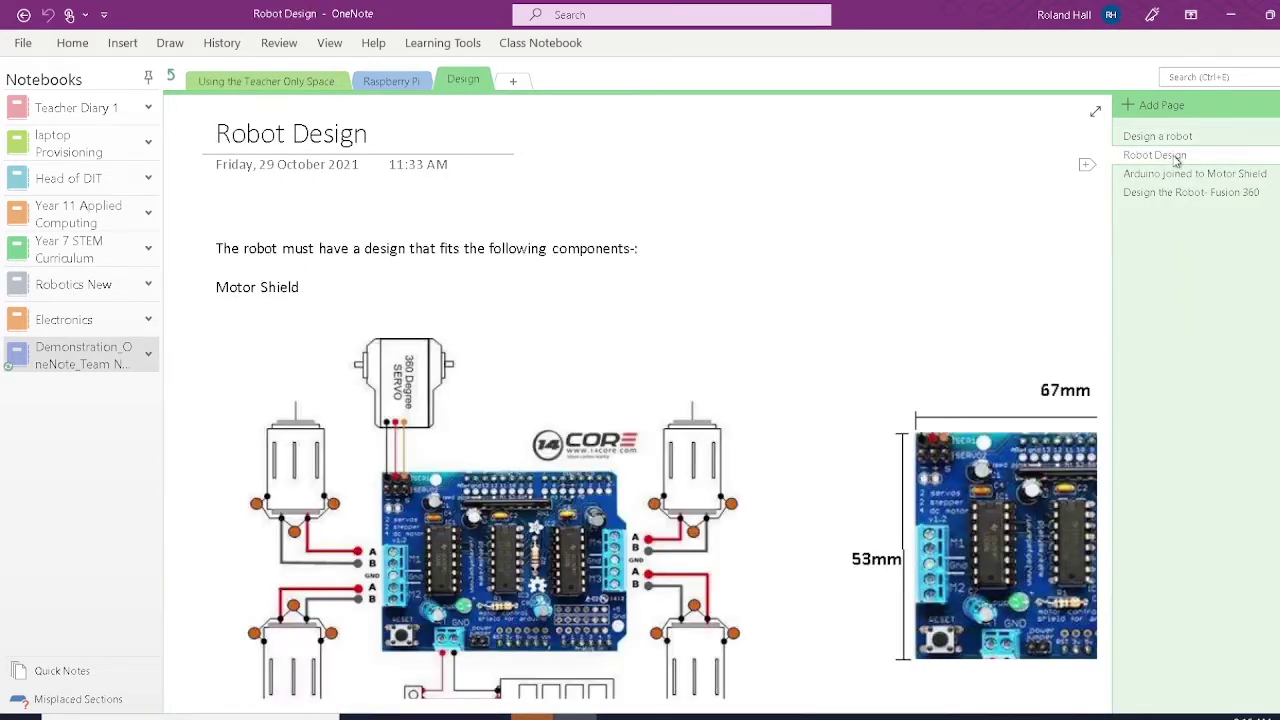
{"action": "left_click", "coordinate": [1170, 175]}
{"action": "left_click", "coordinate": [1172, 195]}
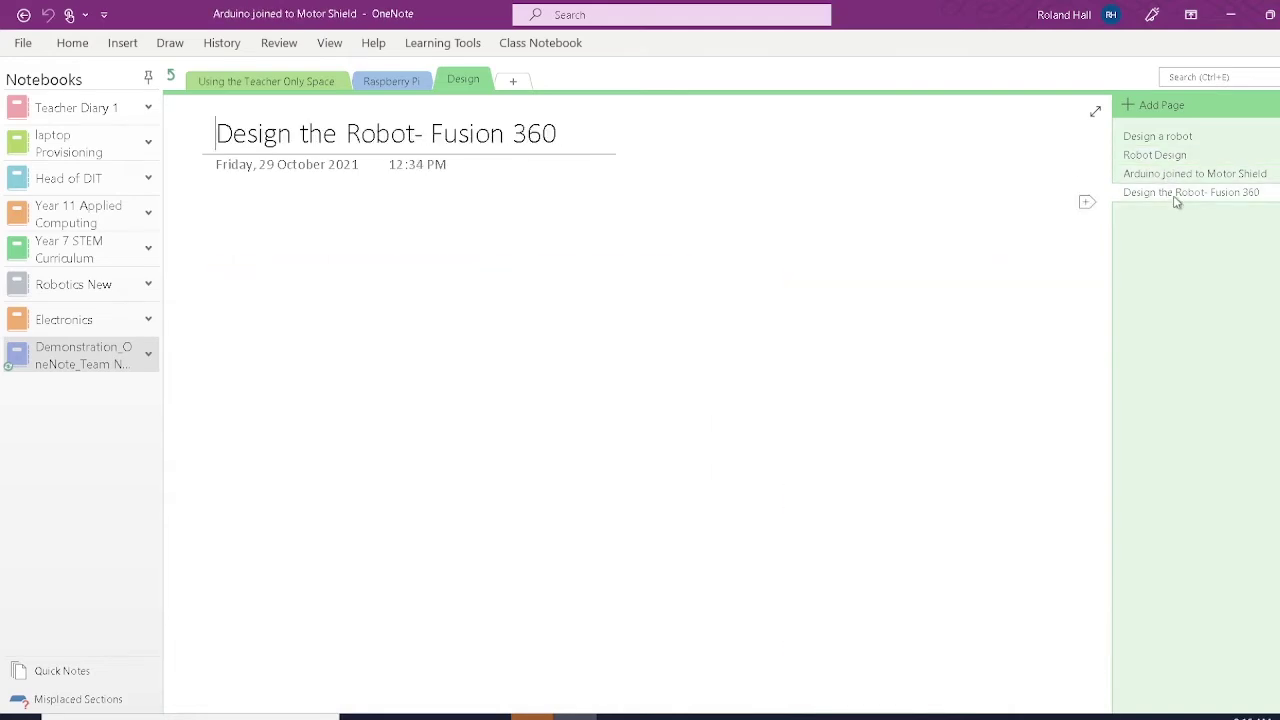
{"action": "left_click", "coordinate": [1170, 175]}
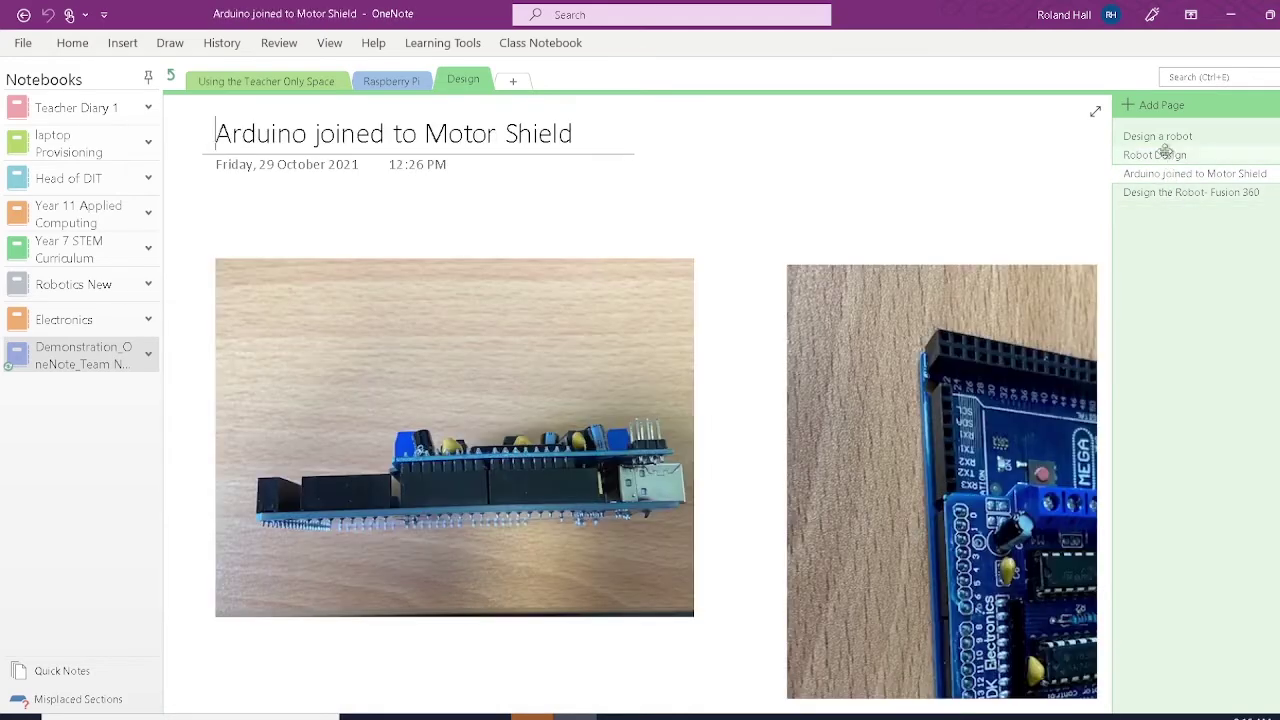
{"action": "left_click", "coordinate": [1166, 155]}
{"action": "left_click", "coordinate": [1163, 135]}
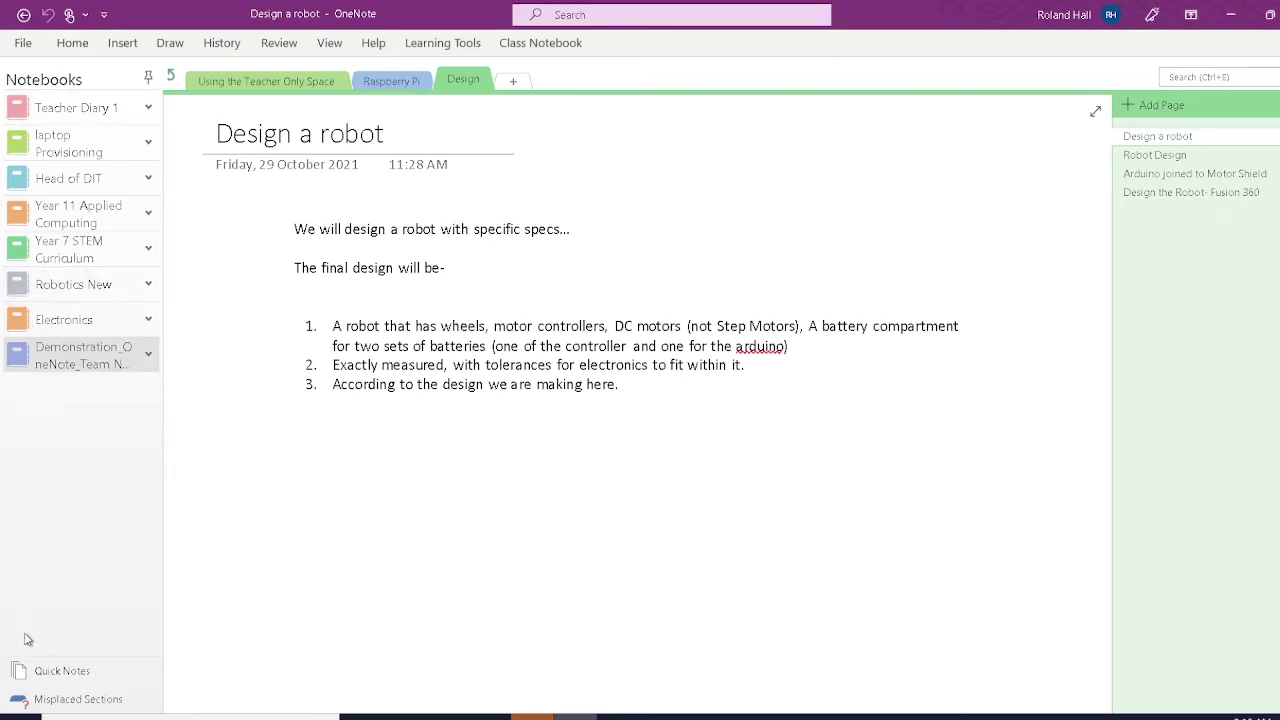
{"action": "left_click", "coordinate": [149, 354]}
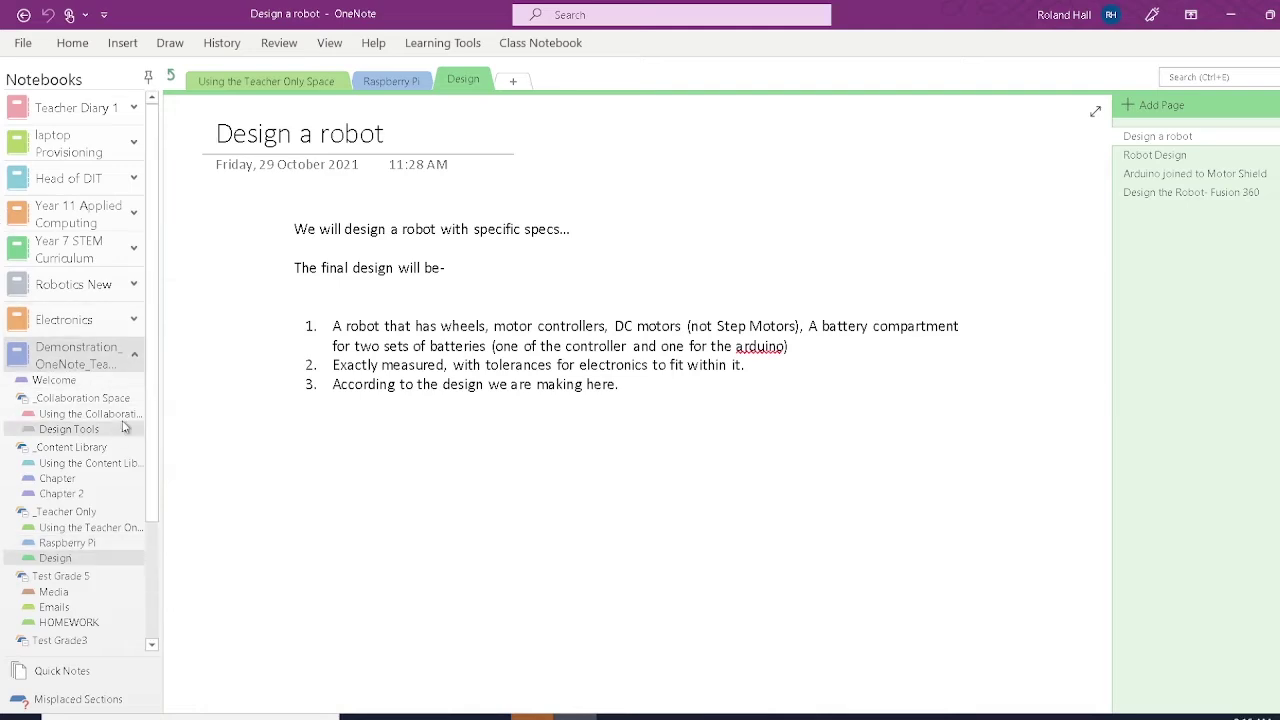
{"action": "left_click", "coordinate": [137, 357]}
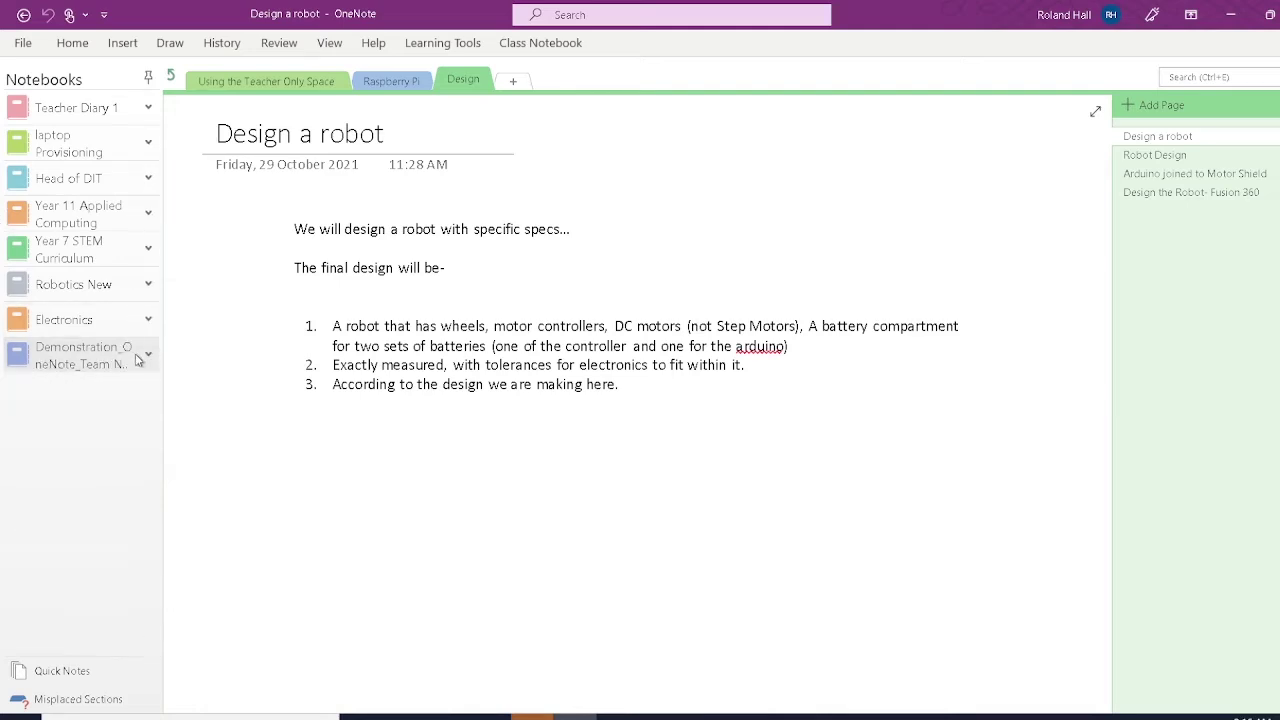
- Close the Robotics New notebook
{"action": "left_click", "coordinate": [83, 288]}
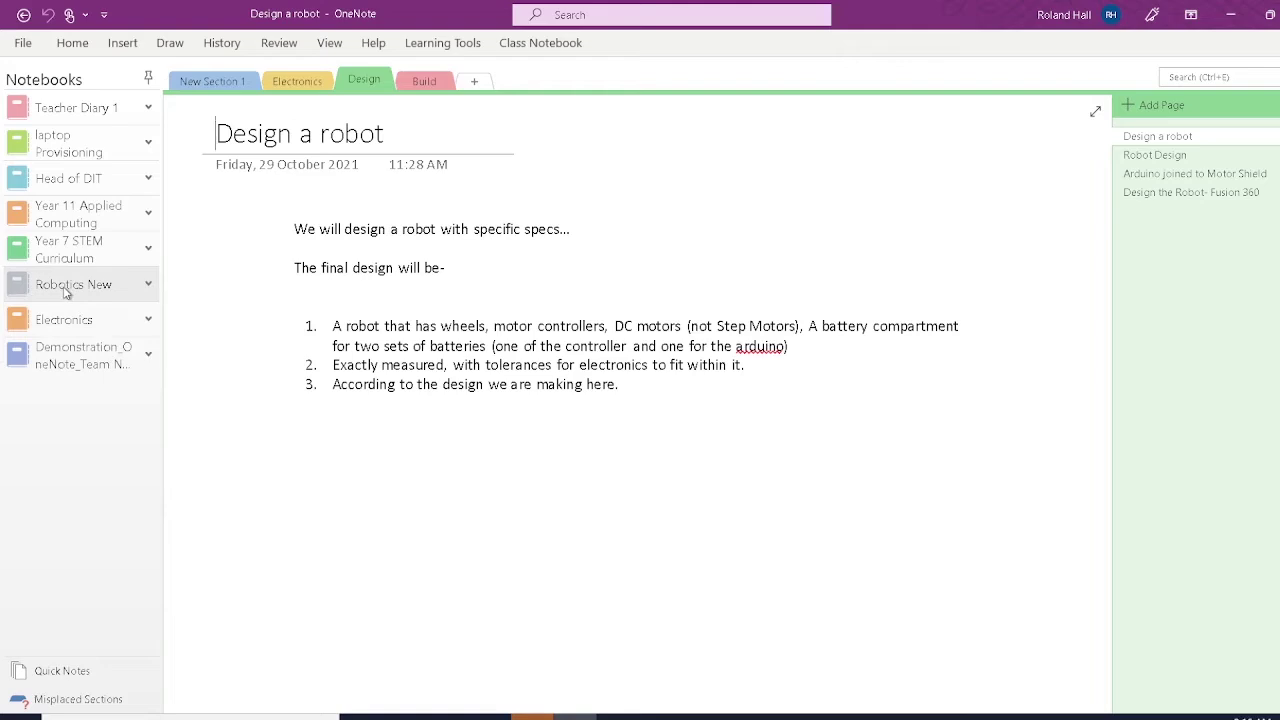
{"action": "right_click", "coordinate": [66, 290]}
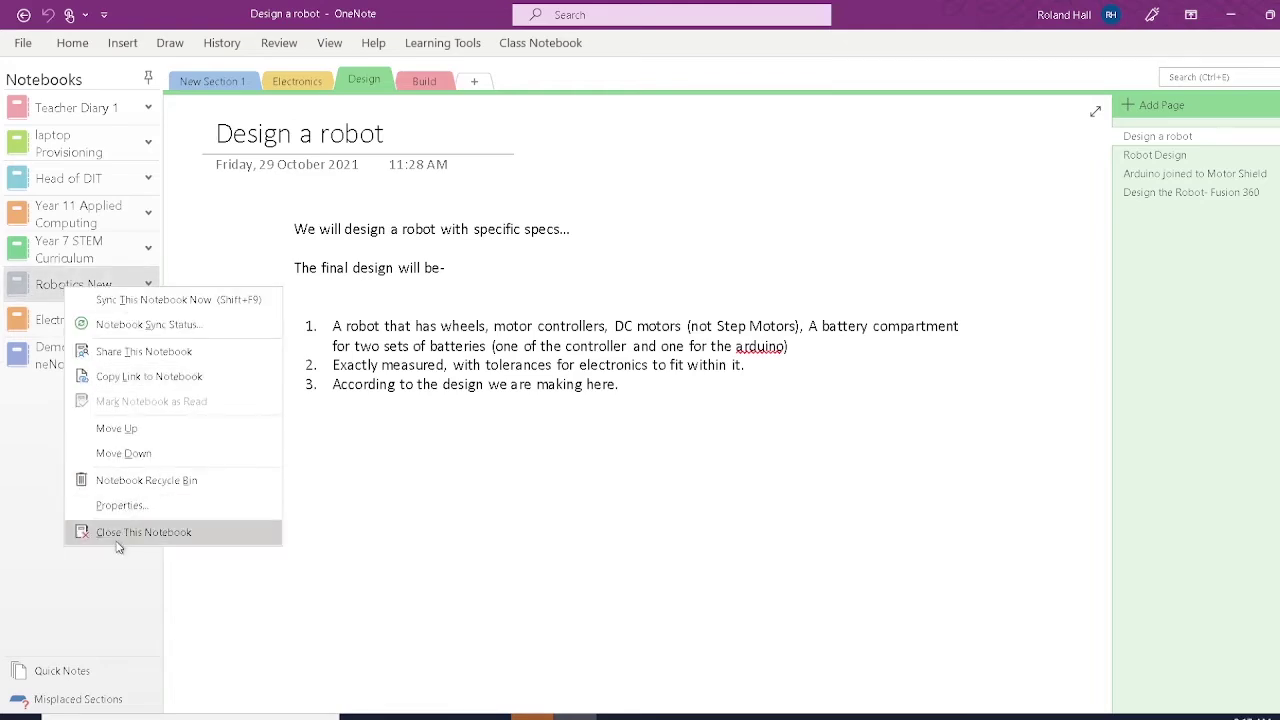
{"action": "right_click", "coordinate": [52, 289]}
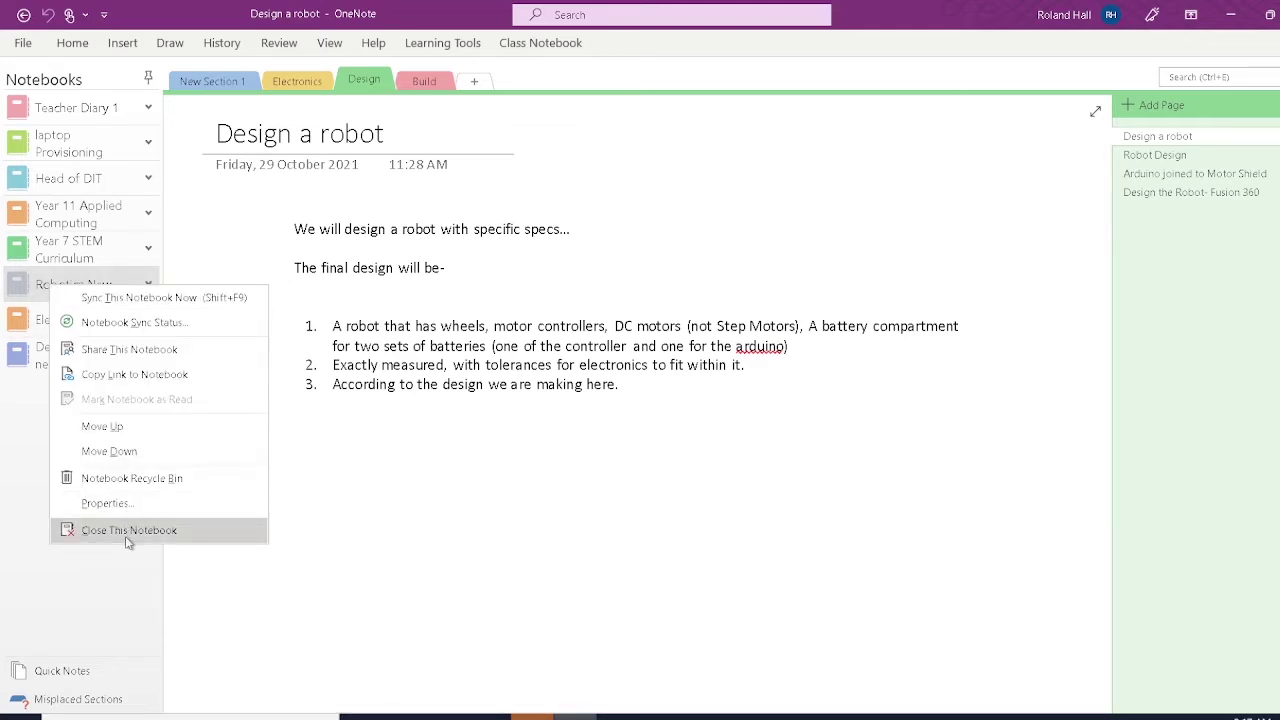
{"action": "left_click", "coordinate": [128, 531]}
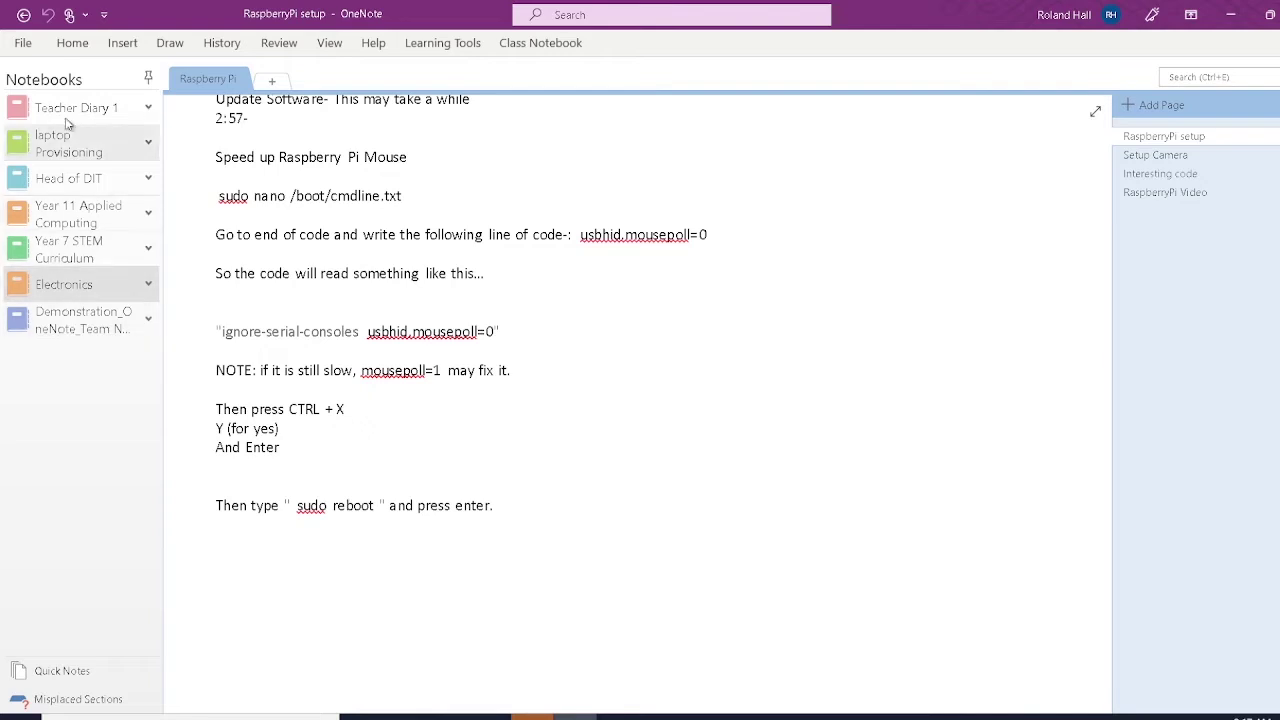
- Reopen the Robotics New notebook from the recent notebooks and place it just above the Demonstration_OneNote_Team notebook
{"action": "left_click", "coordinate": [24, 43]}
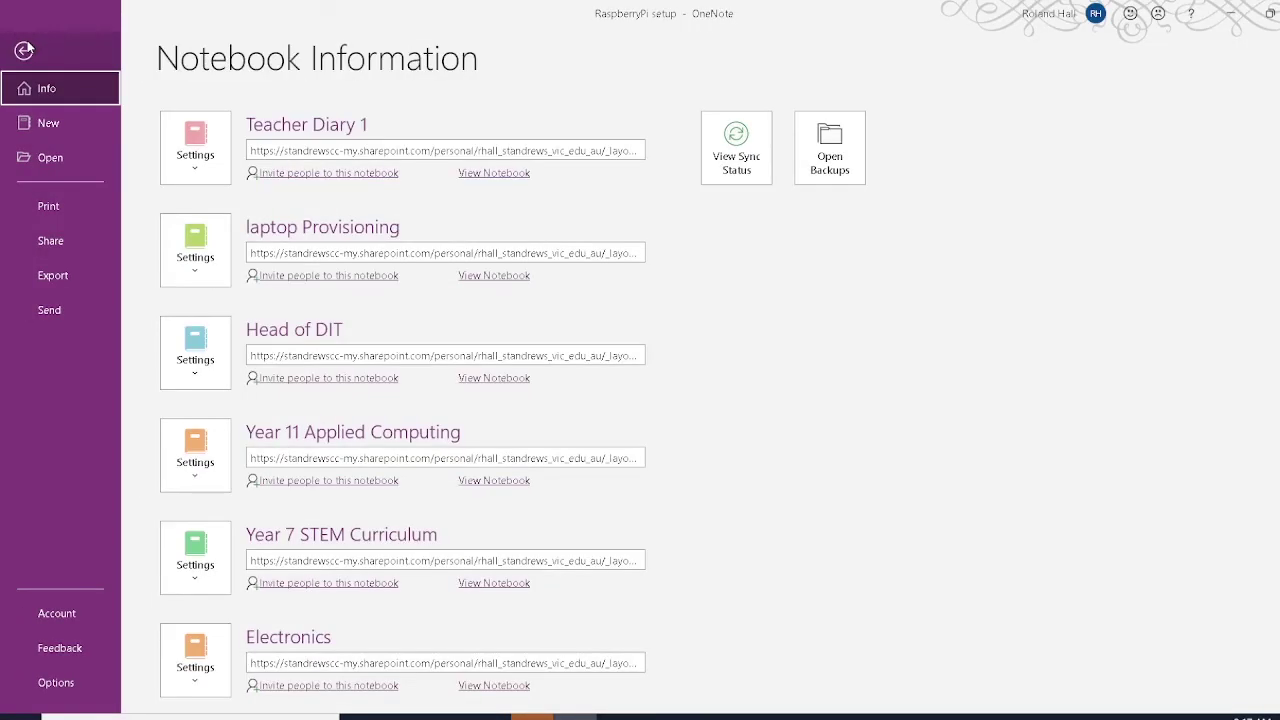
{"action": "left_click", "coordinate": [52, 157]}
{"action": "scroll", "coordinate": [703, 483], "scroll_direction": "down", "scroll_amount": 3}
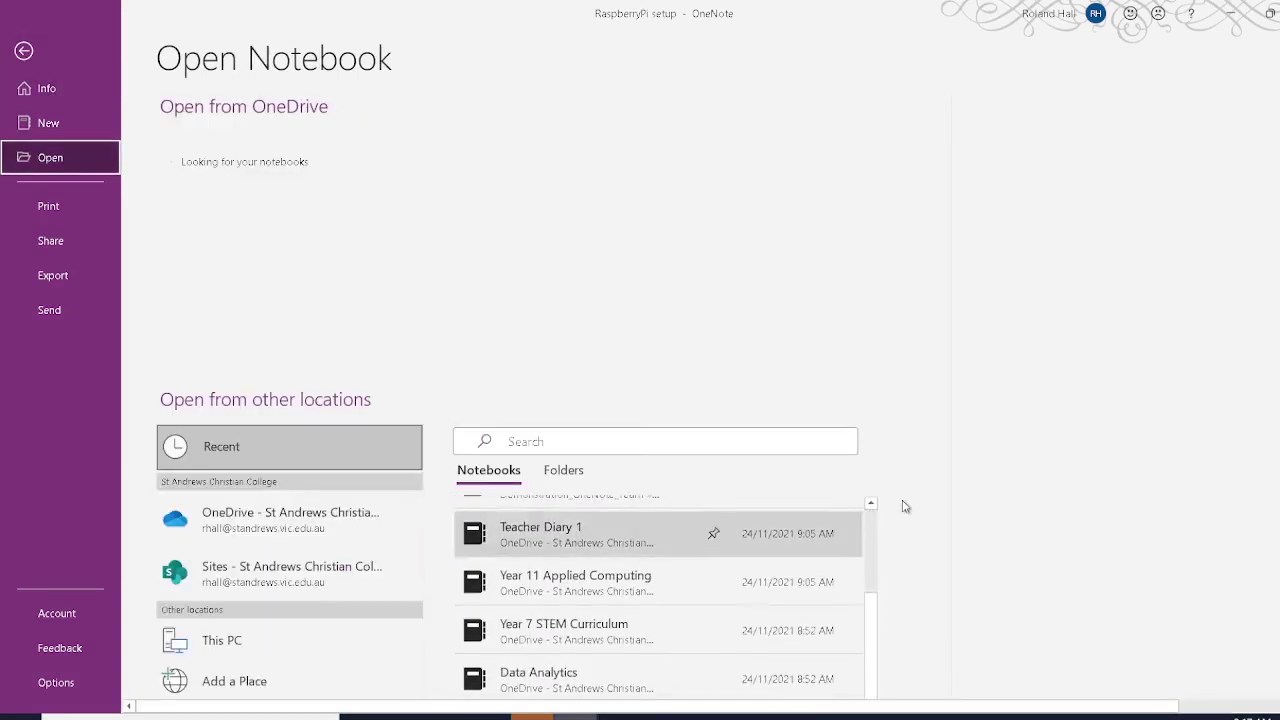
{"action": "scroll", "coordinate": [900, 506], "scroll_direction": "down", "scroll_amount": 3}
{"action": "scroll", "coordinate": [654, 480], "scroll_direction": "down", "scroll_amount": 8}
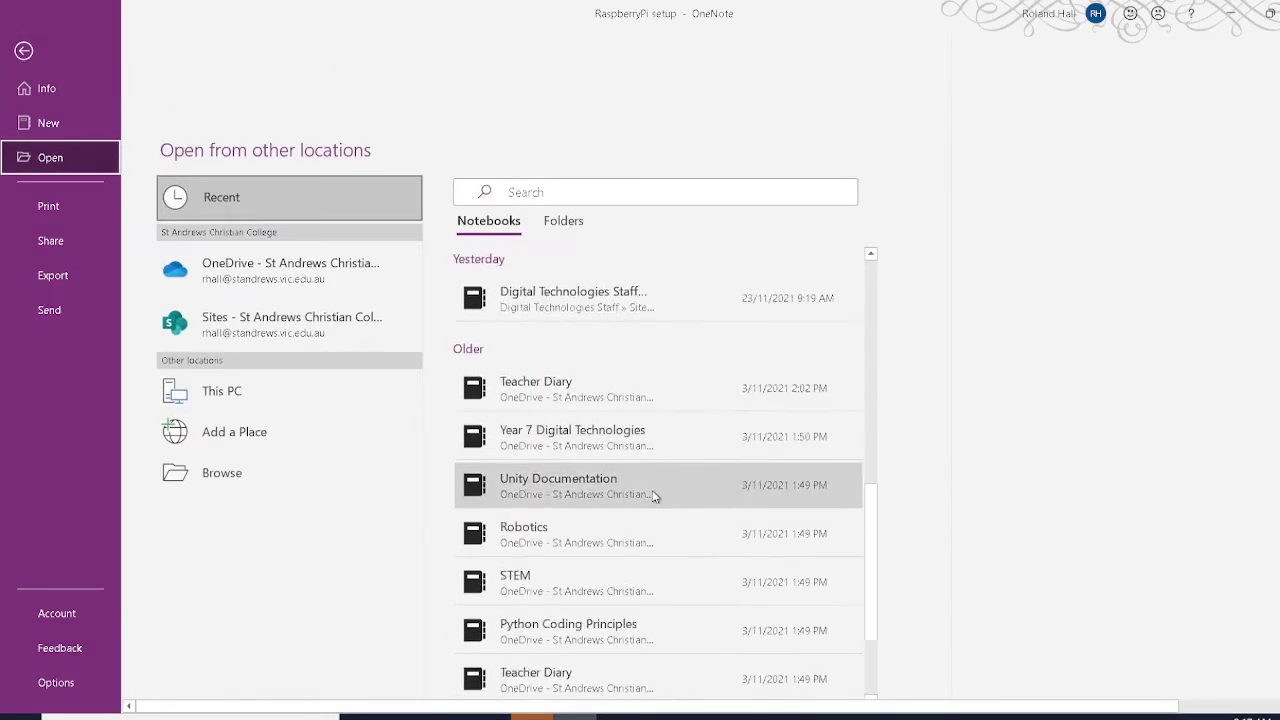
{"action": "scroll", "coordinate": [565, 593], "scroll_direction": "up", "scroll_amount": 10}
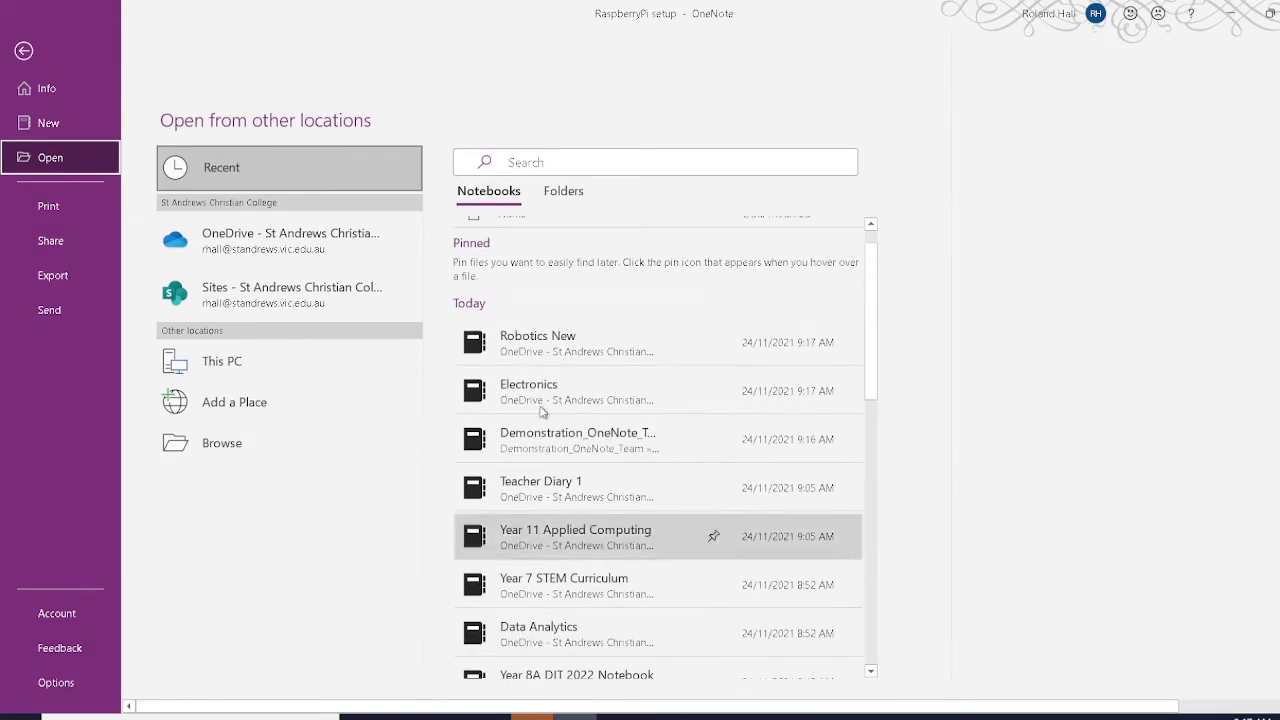
{"action": "left_click", "coordinate": [549, 341]}
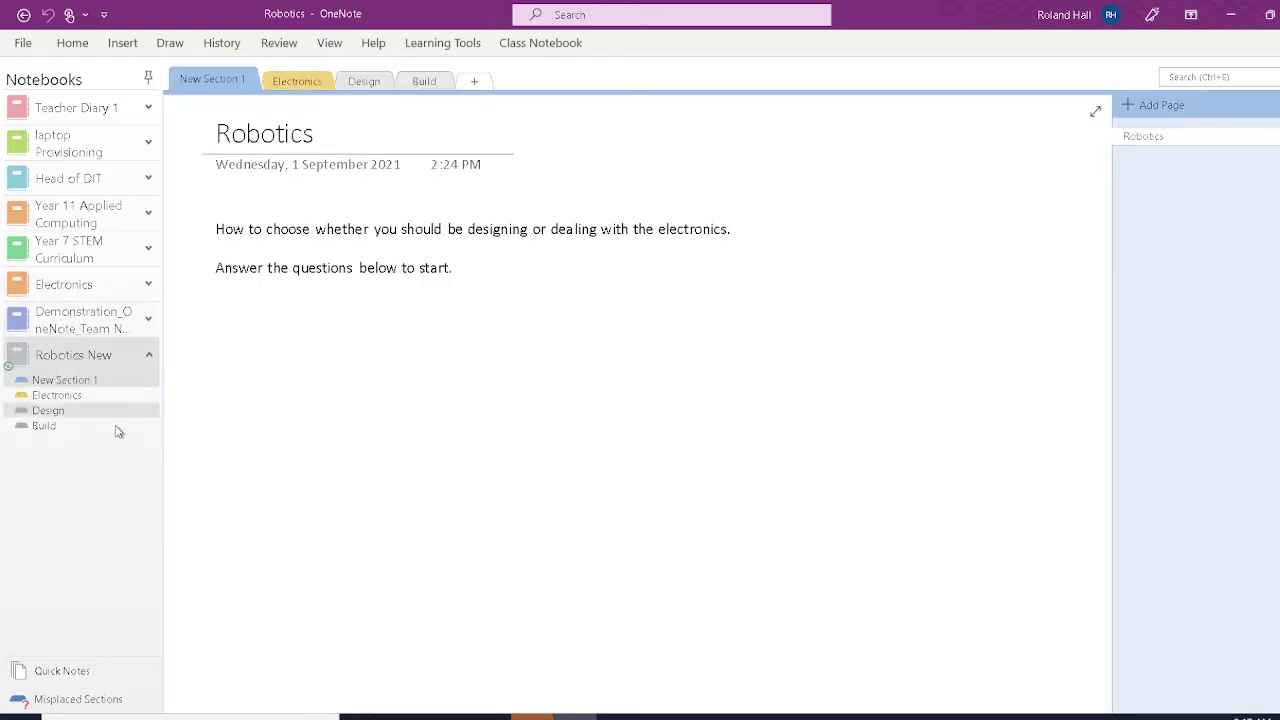
{"action": "left_click", "coordinate": [148, 355]}
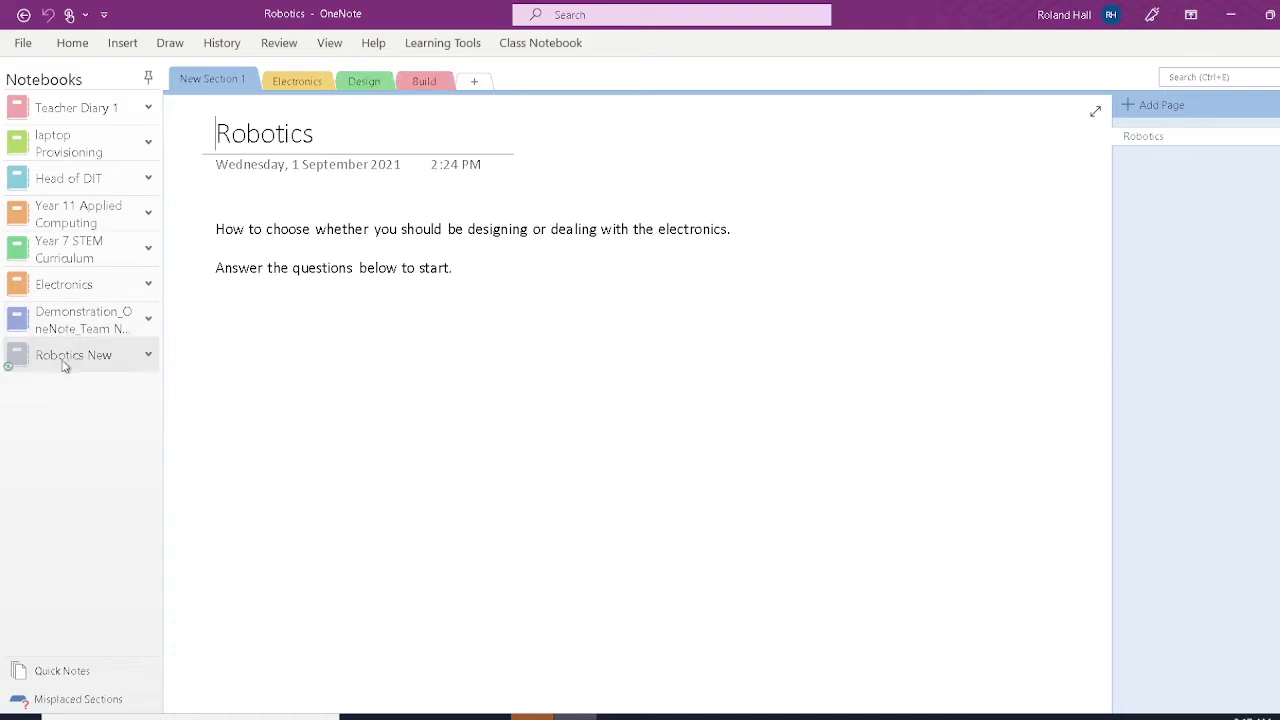
{"action": "mouse_move", "coordinate": [63, 363]}
{"action": "left_mouse_down"}
{"action": "mouse_move", "coordinate": [63, 326]}
{"action": "mouse_move", "coordinate": [56, 383]}
{"action": "left_mouse_up"}
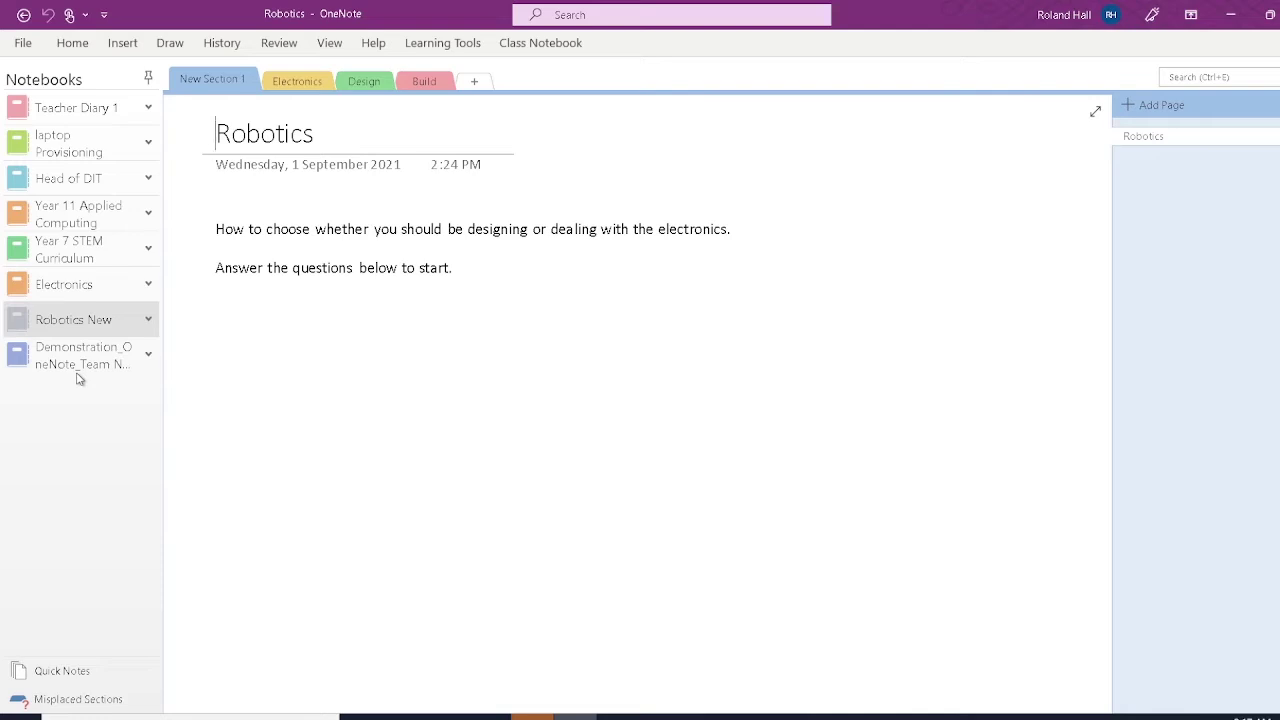
- Go up to the top level of the Demonstration_OneNote_Team notebook and examine its full outline of section groups and sections
{"action": "left_click", "coordinate": [79, 367]}
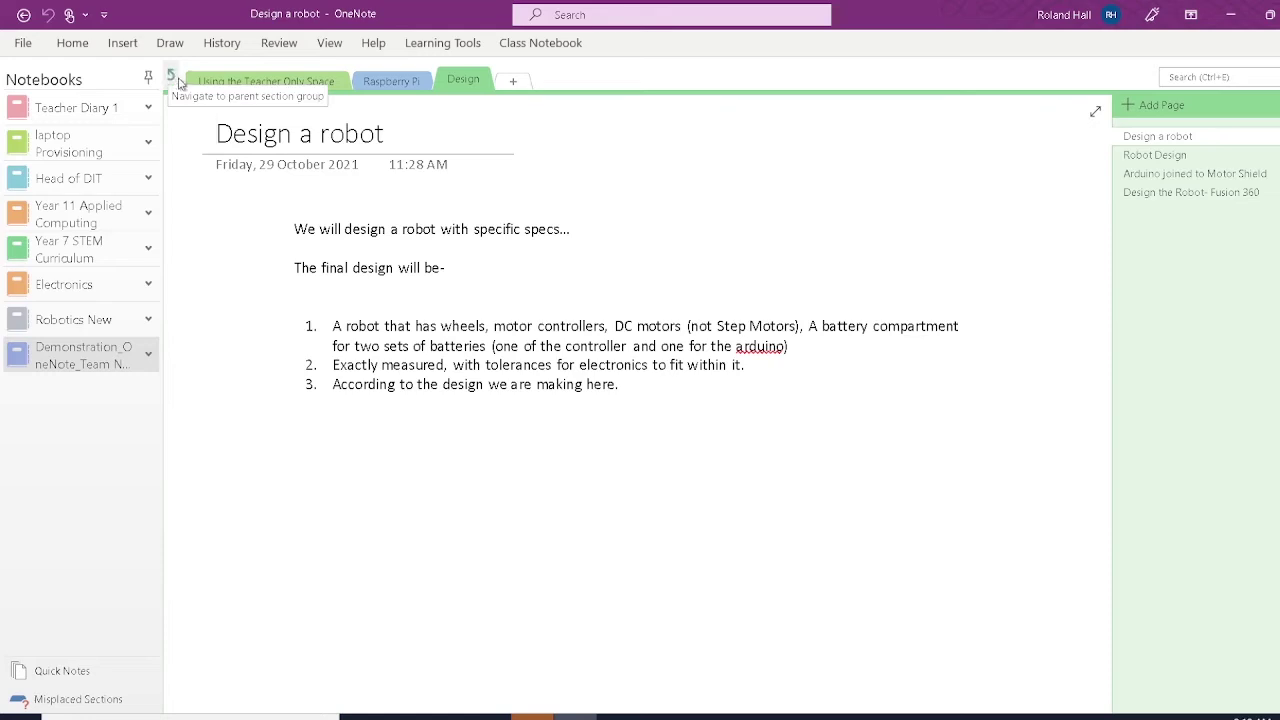
{"action": "left_click", "coordinate": [172, 79]}
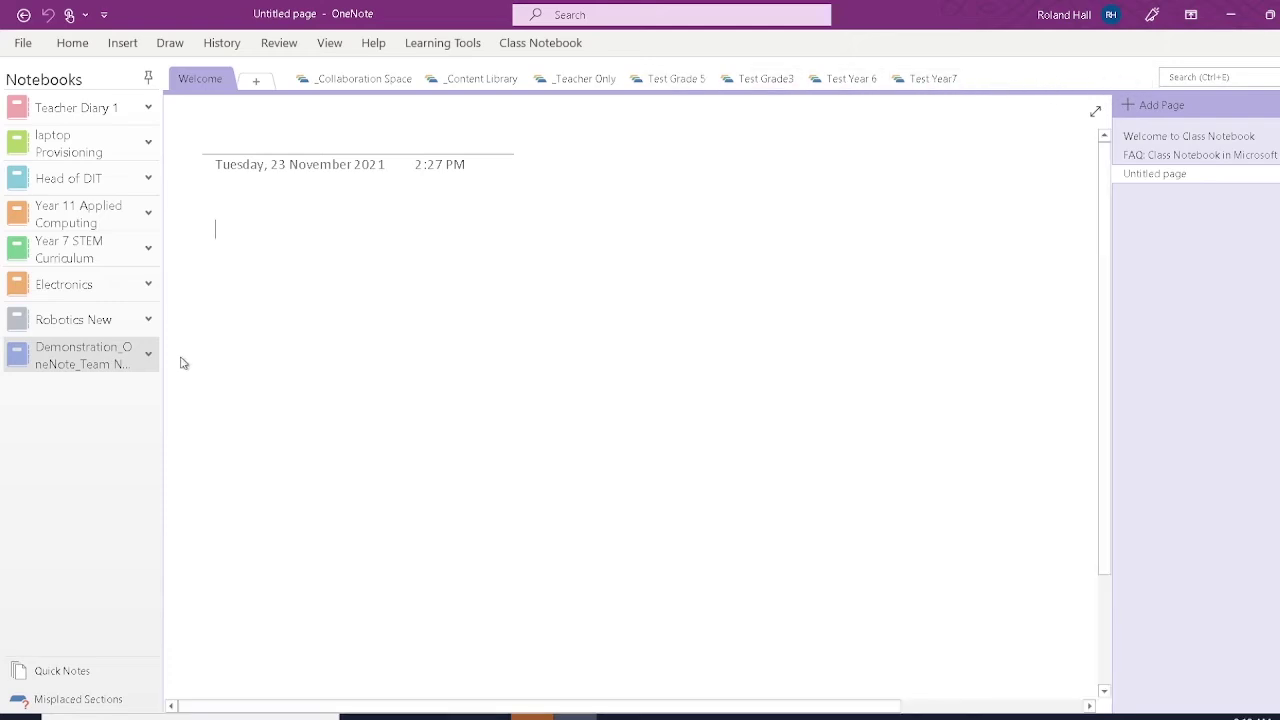
{"action": "left_click", "coordinate": [148, 354]}
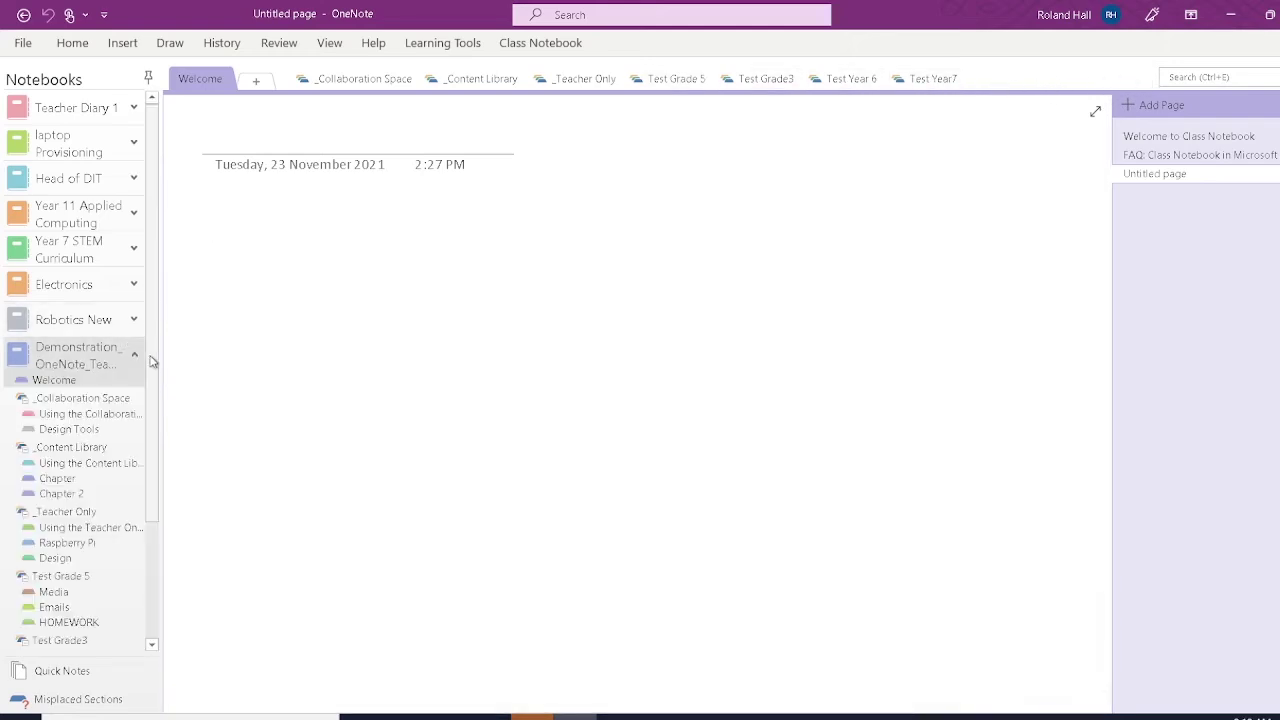
{"action": "scroll", "coordinate": [120, 420], "scroll_direction": "down", "scroll_amount": 3}
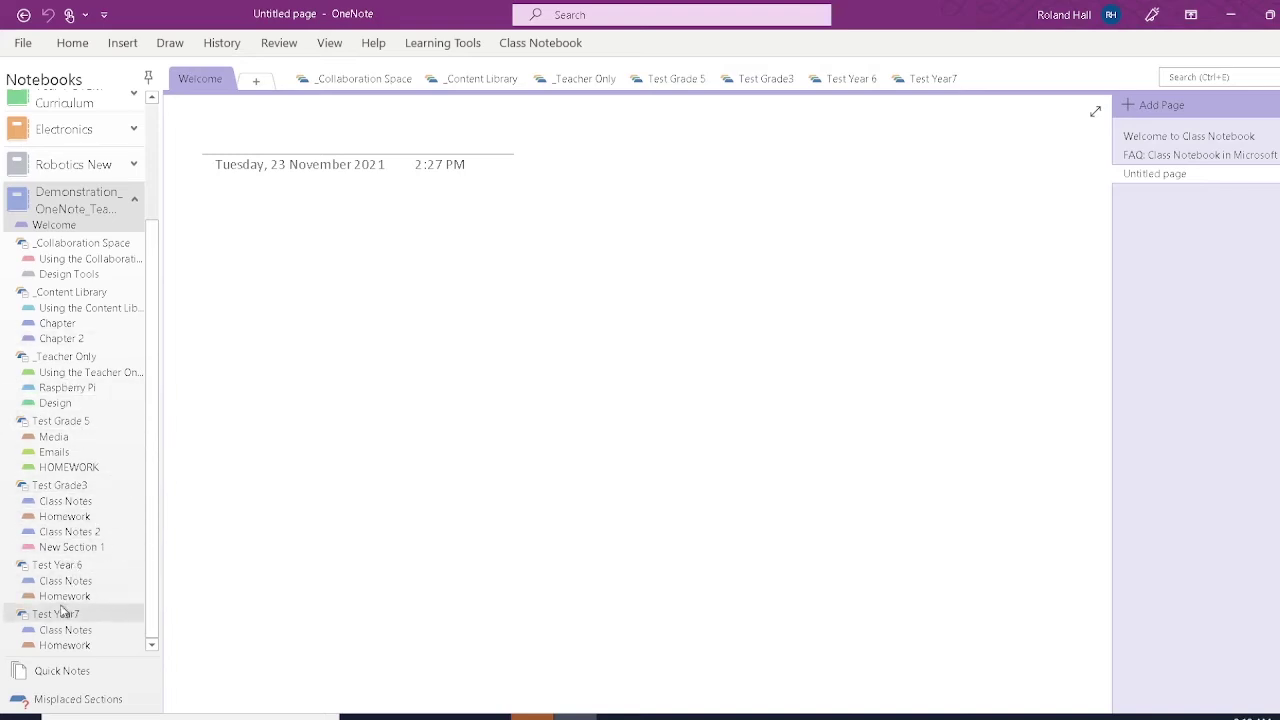
- Look through the Test Grade3 section group's Class Notes, Homework, Class Notes 2 and New Section 1 sections
{"action": "left_click", "coordinate": [62, 487]}
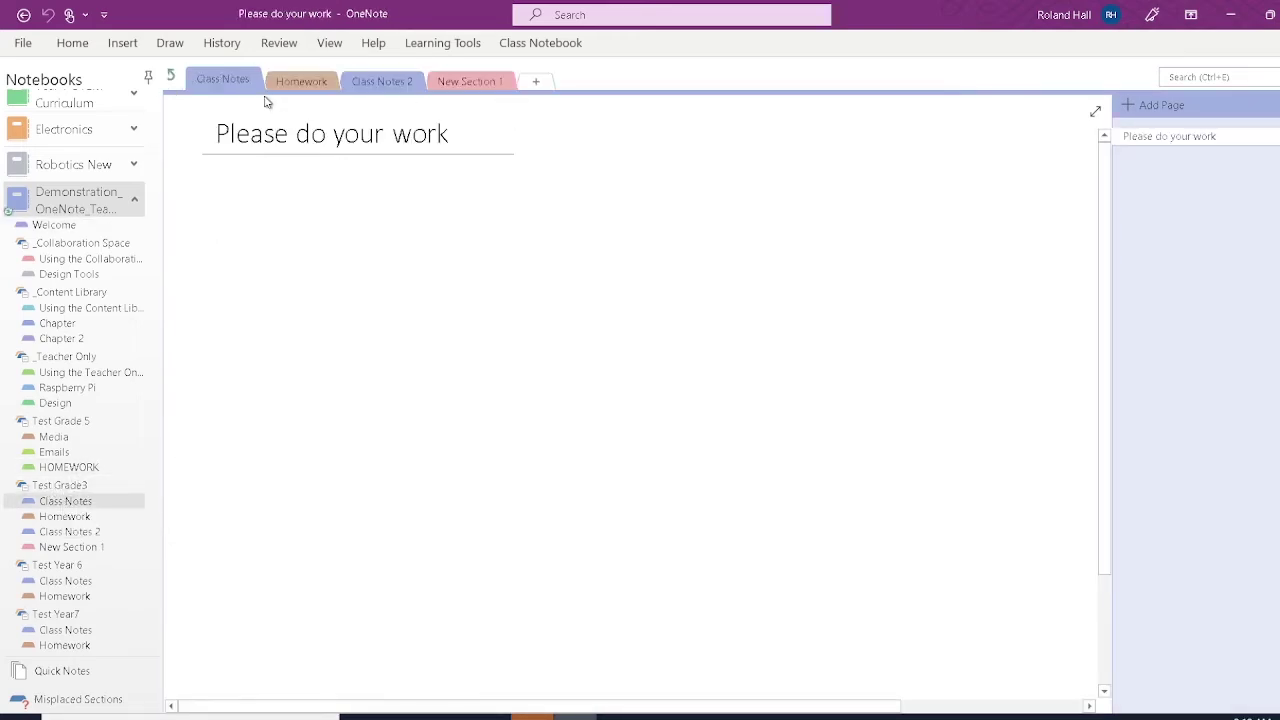
{"action": "left_click", "coordinate": [302, 84]}
{"action": "left_click", "coordinate": [392, 84]}
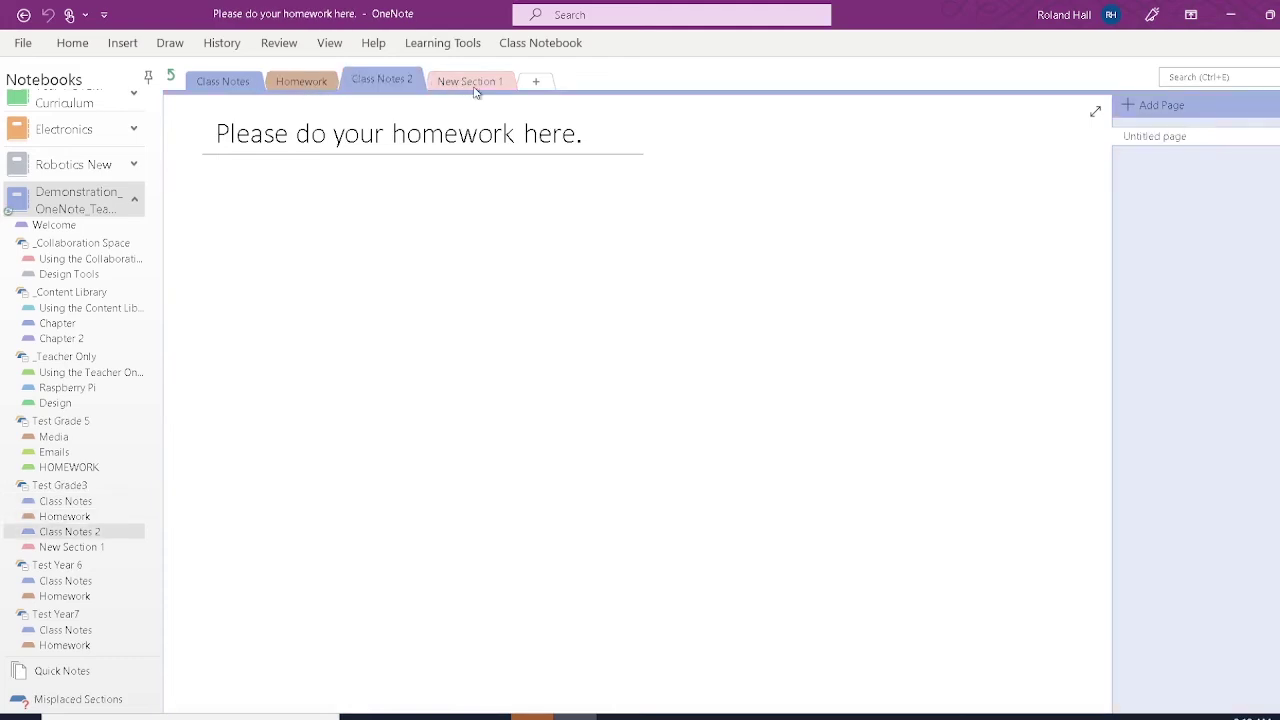
{"action": "left_click", "coordinate": [472, 84]}
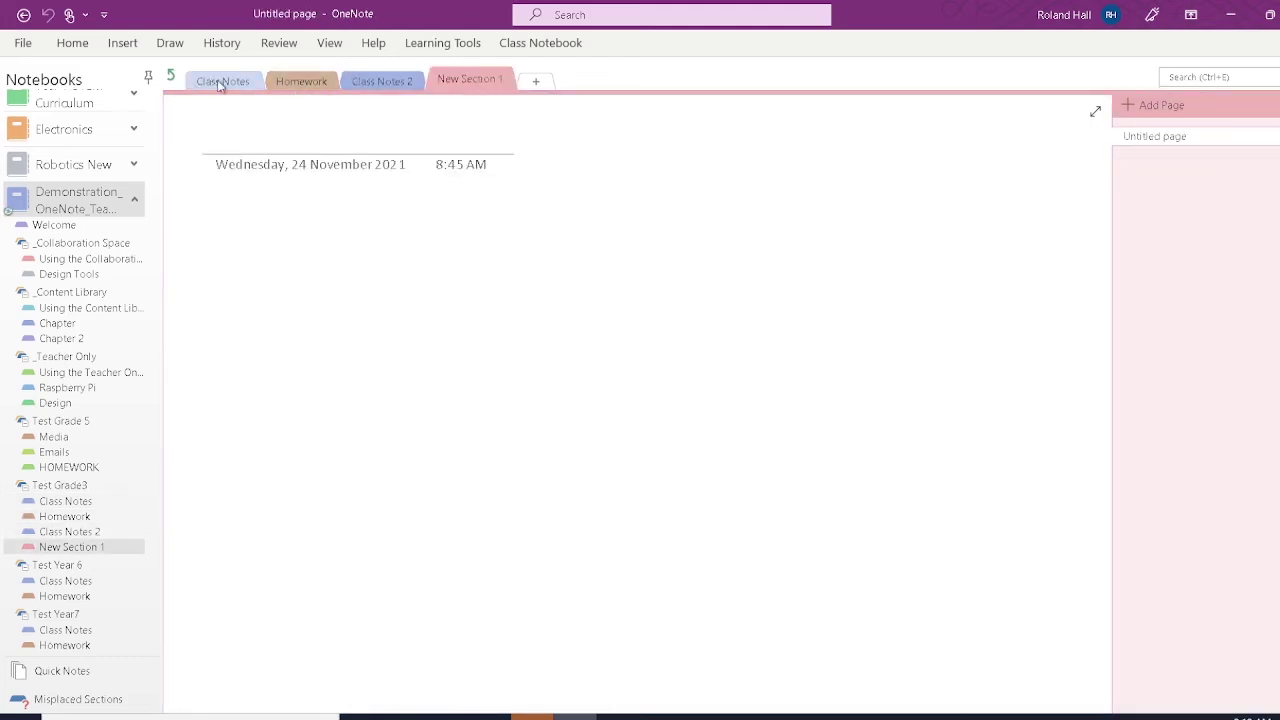
{"action": "left_click", "coordinate": [298, 80]}
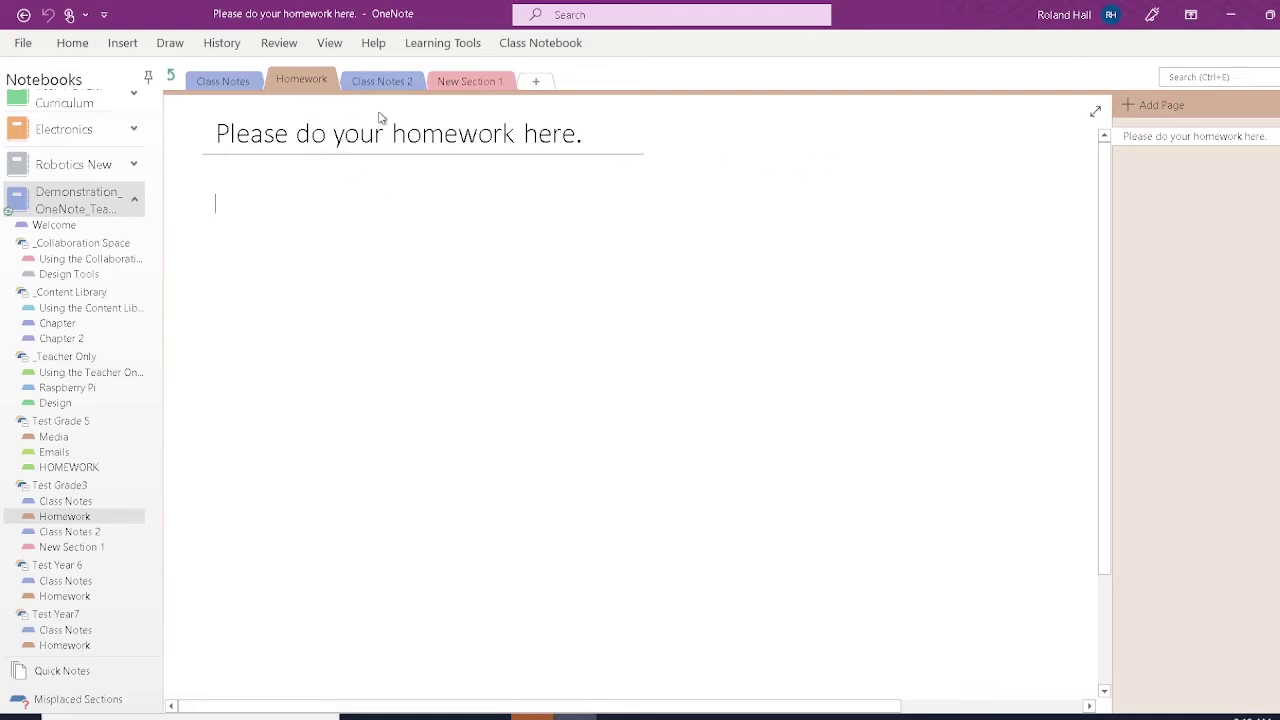
{"action": "left_click", "coordinate": [390, 82]}
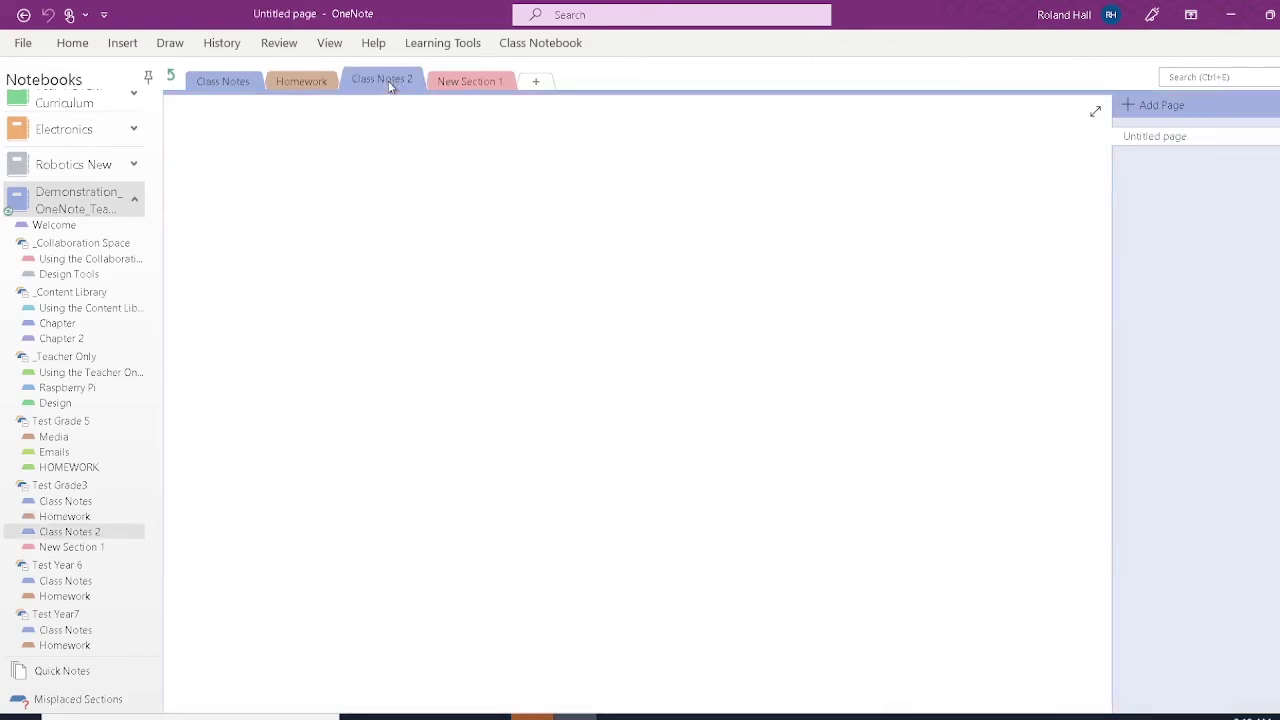
- In Test Grade3's Homework section, write a note greeting the student by name: "...great work. Please do the following exercises for homework... 2,4,6,7."
{"action": "left_click", "coordinate": [480, 86]}
{"action": "left_click", "coordinate": [287, 80]}
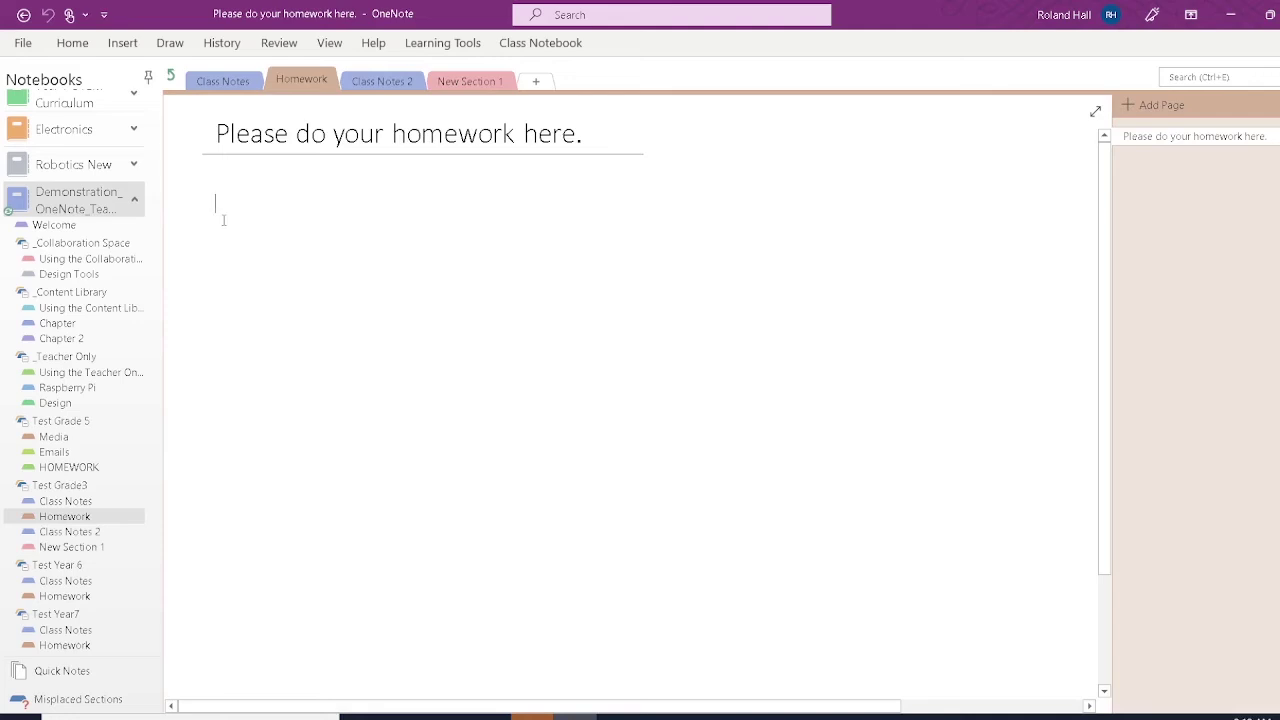
{"action": "left_click", "coordinate": [224, 220]}
{"action": "type", "text": "John"}
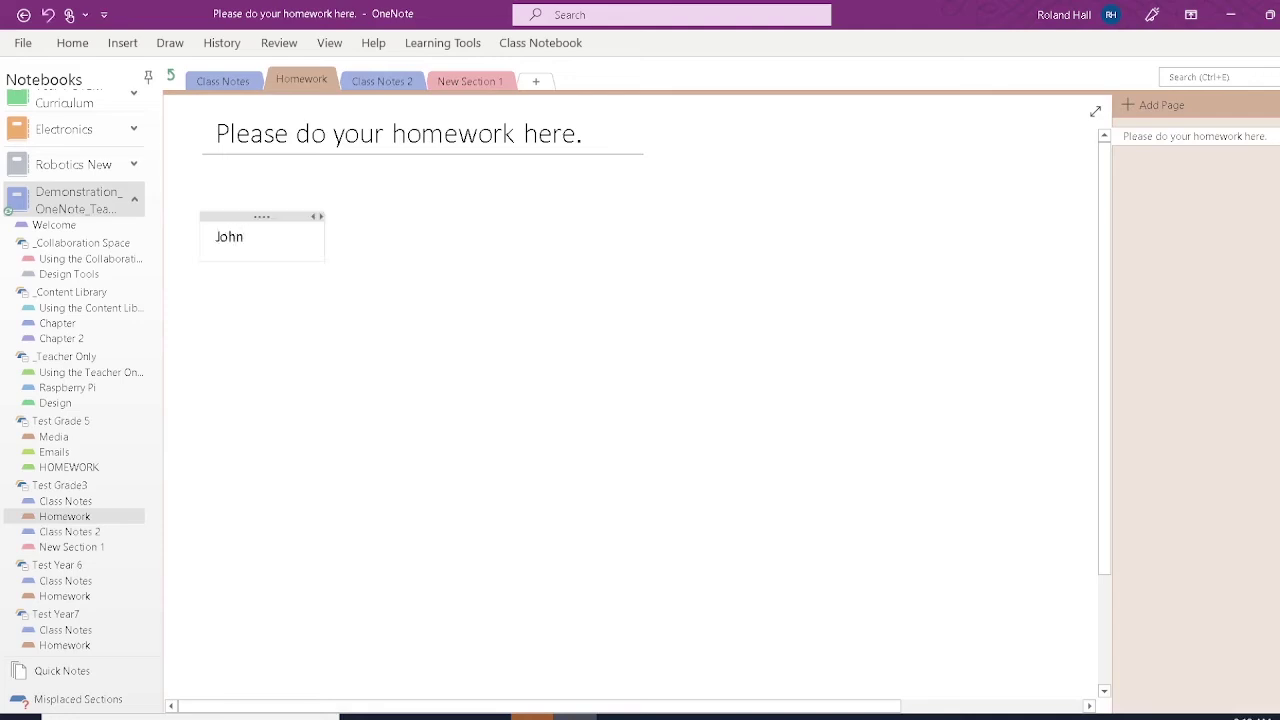
{"action": "type", "text": "...great work. "}
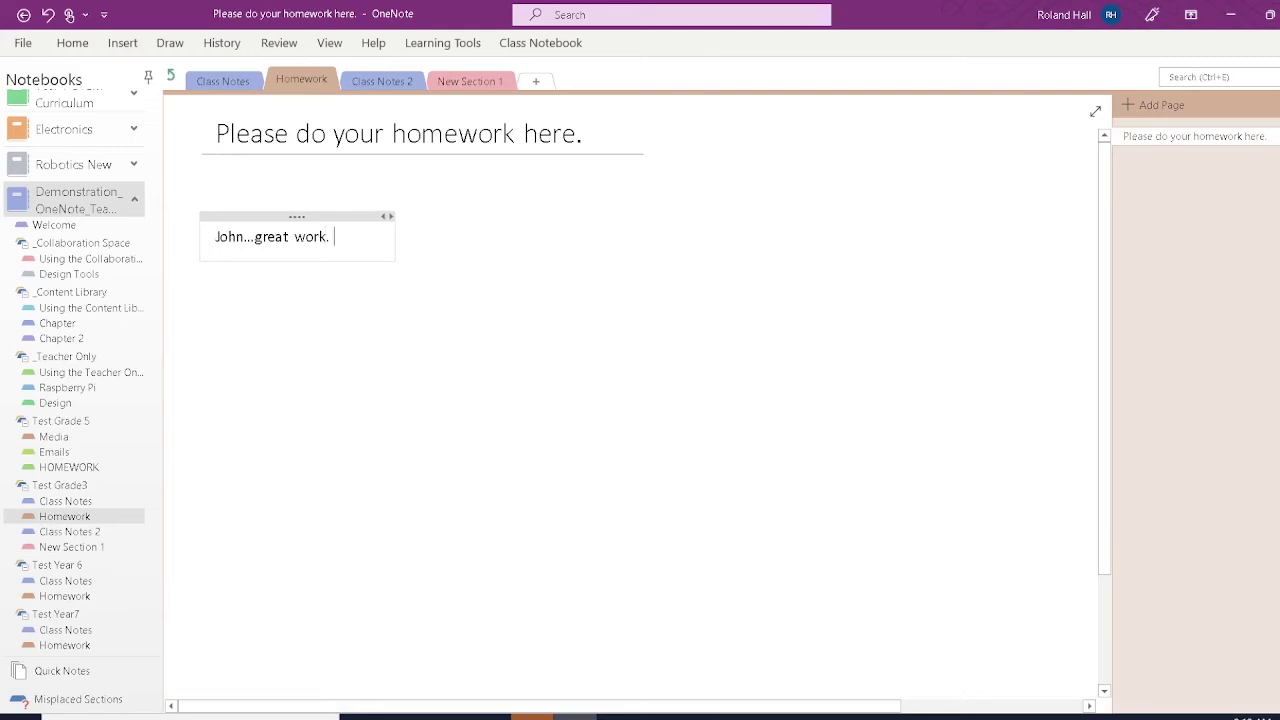
{"action": "type", "text": "Please do t"}
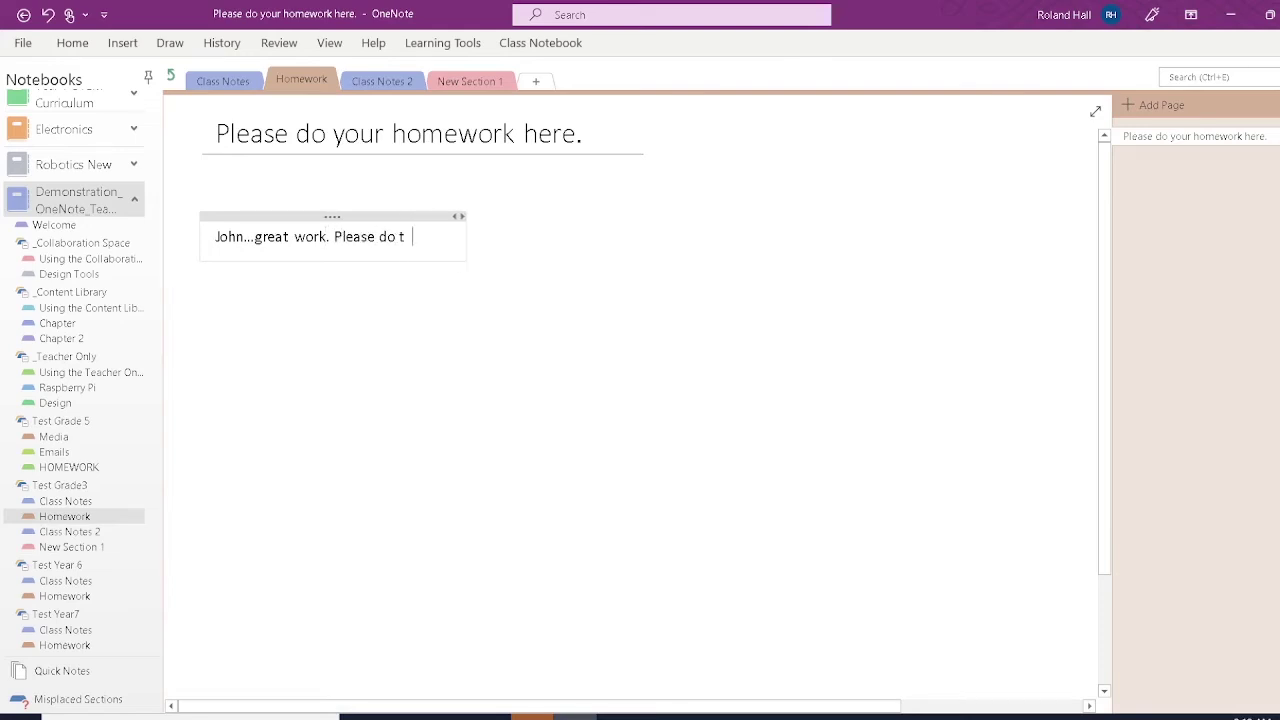
{"action": "type", "text": "he following e"}
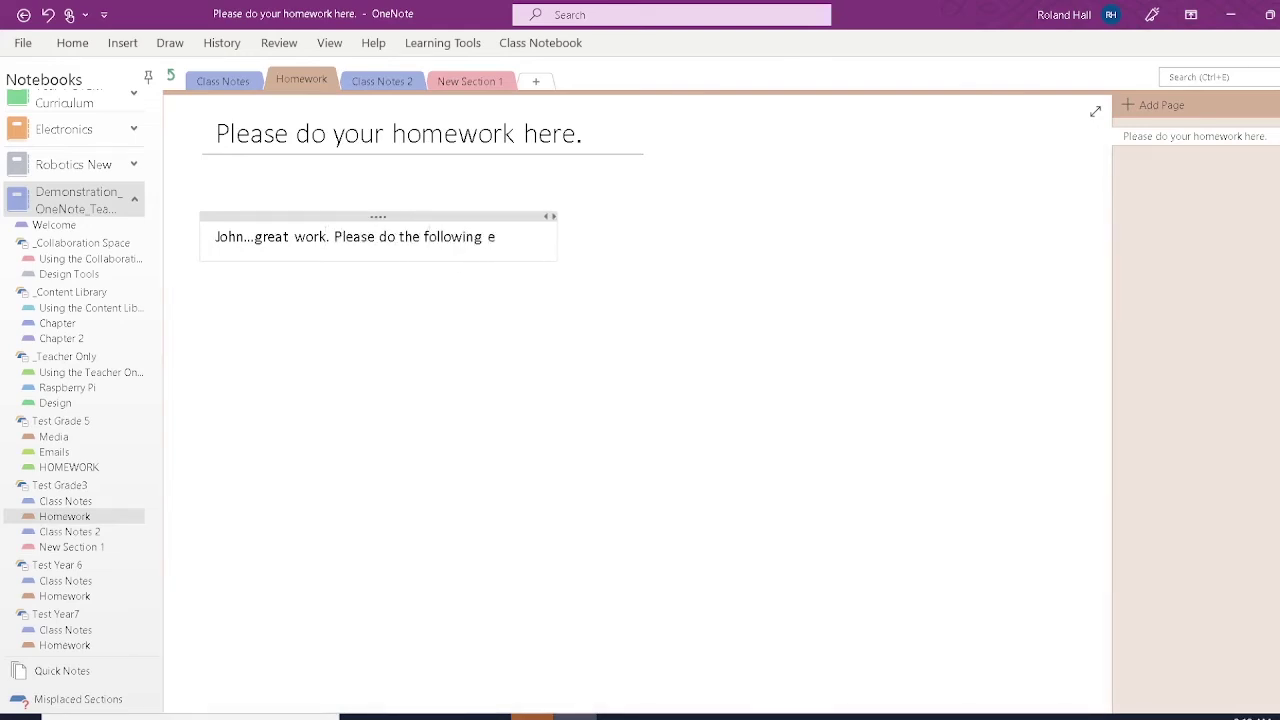
{"action": "type", "text": "xercises for home"}
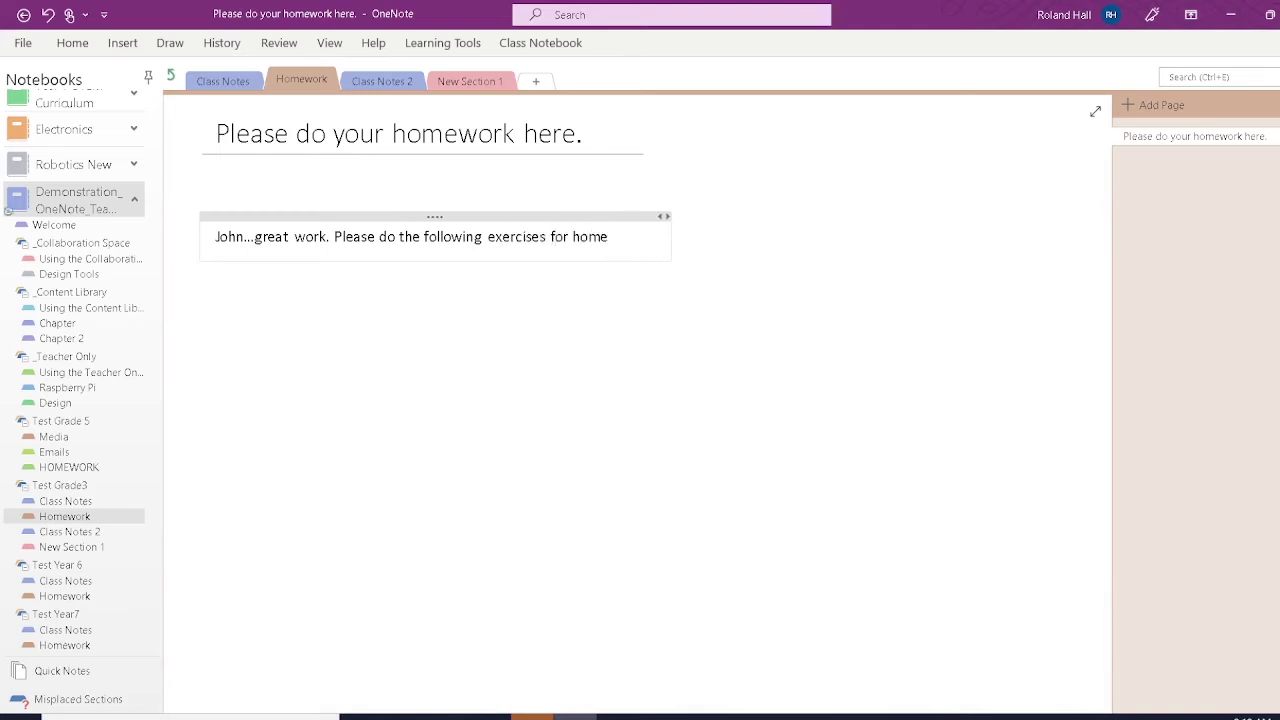
{"action": "type", "text": "work..."}
{"action": "key", "text": "Return"}
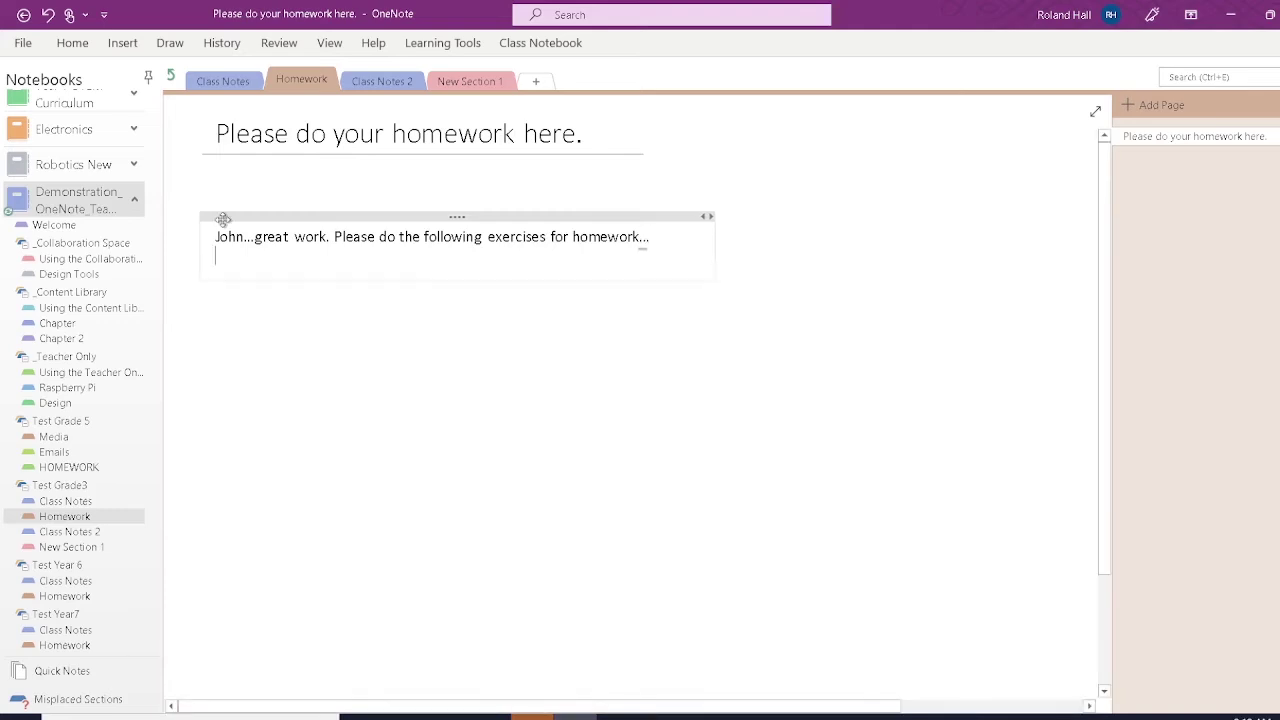
{"action": "type", "text": "2,4,6,7."}
{"action": "key", "text": "Return"}
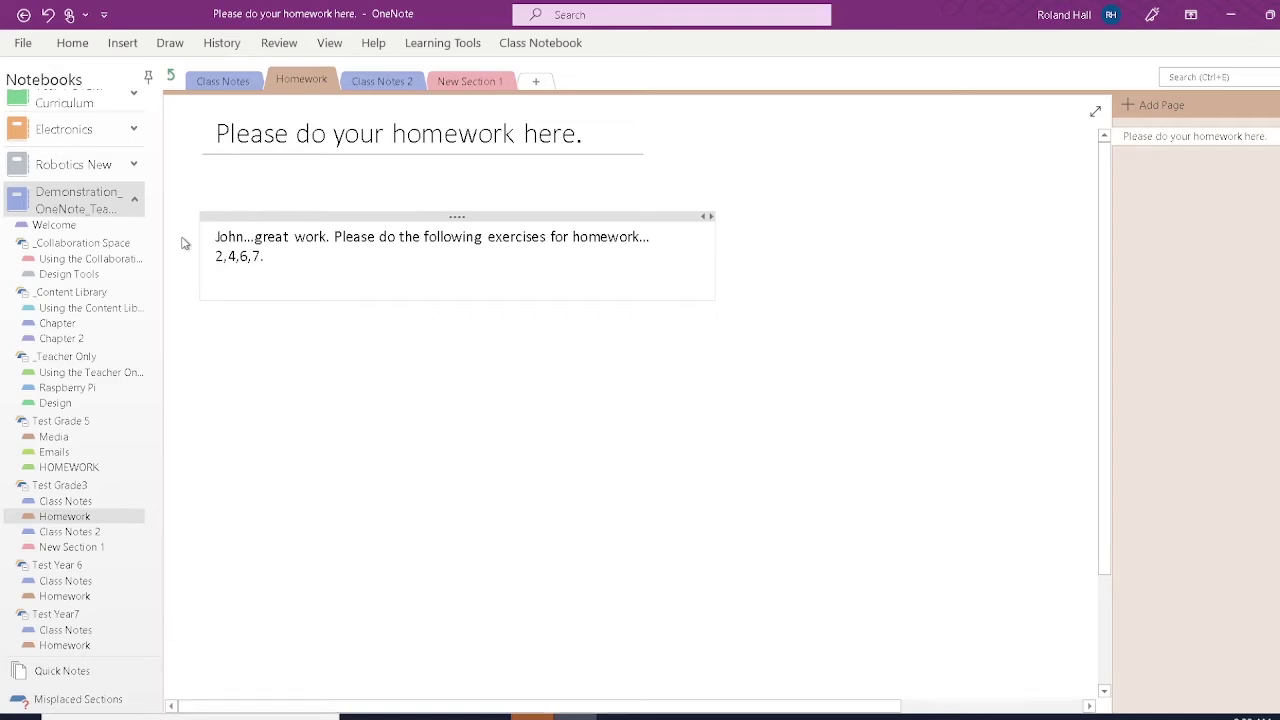
- Look through Test Grade 5's Media, Emails and HOMEWORK sections and Test Year7's Class Notes, returning to the notebook's top level
{"action": "left_click", "coordinate": [172, 80]}
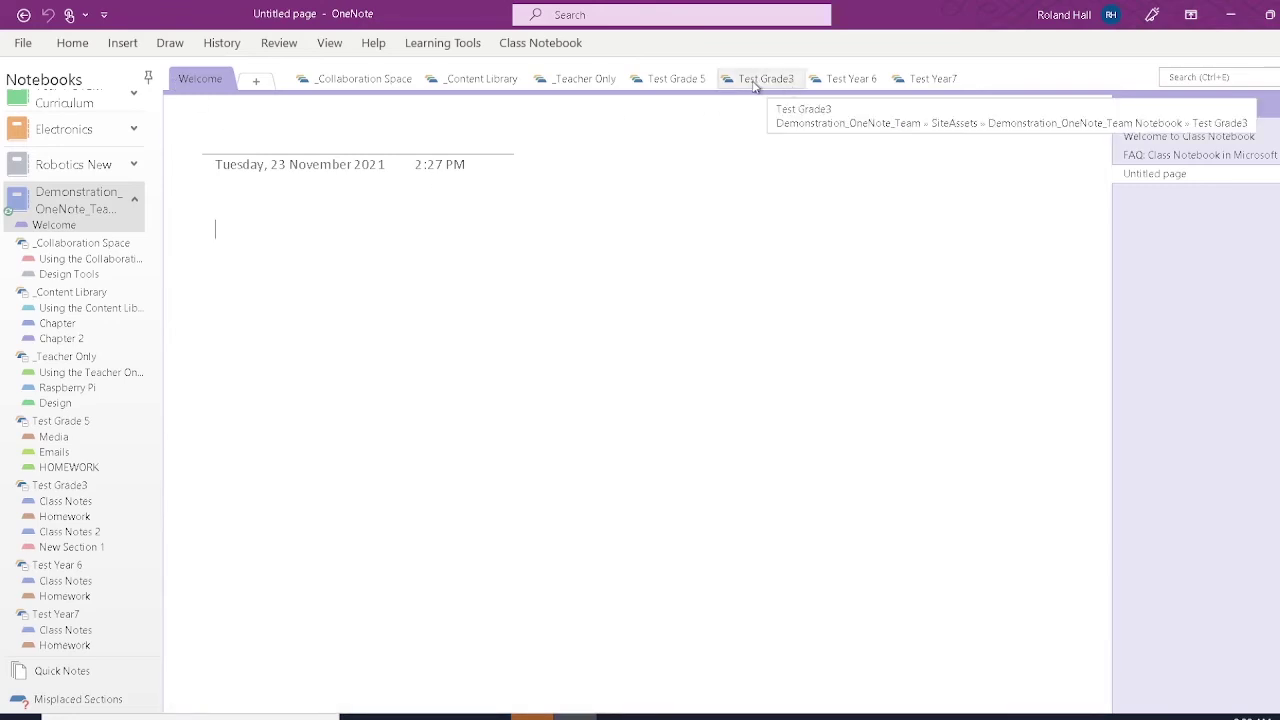
{"action": "left_click", "coordinate": [676, 84]}
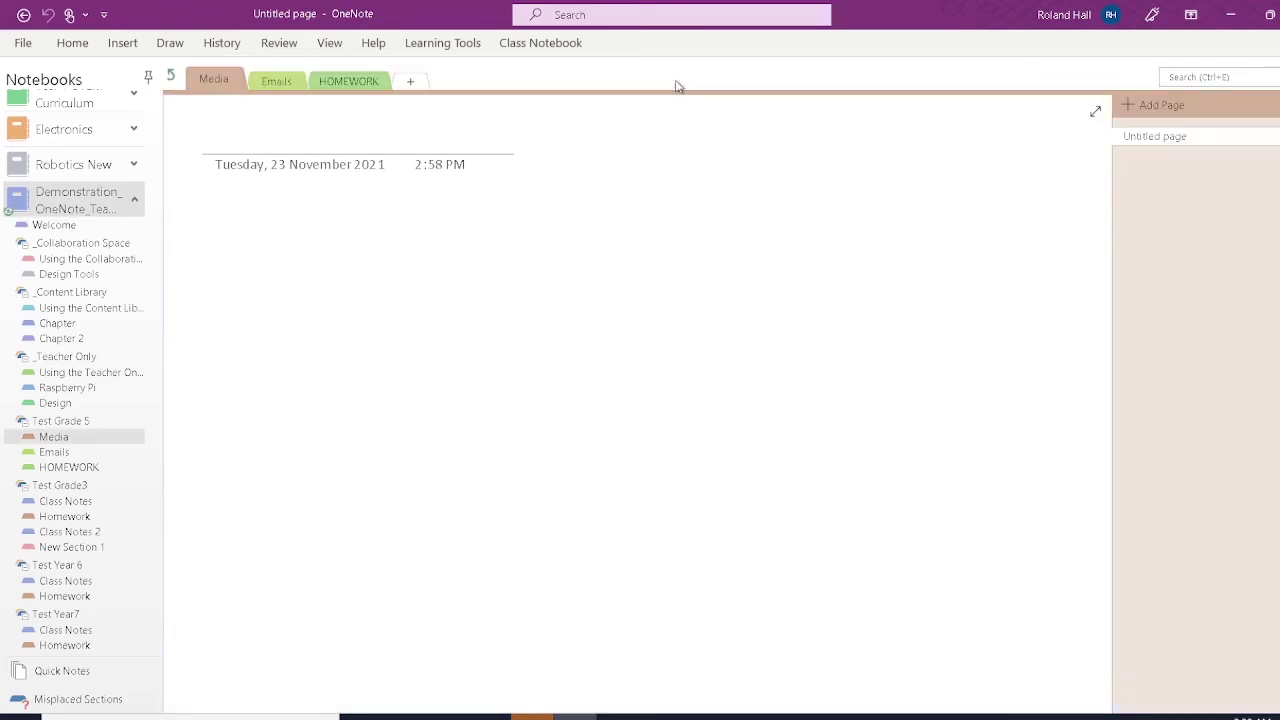
{"action": "left_click", "coordinate": [273, 84]}
{"action": "left_click", "coordinate": [343, 85]}
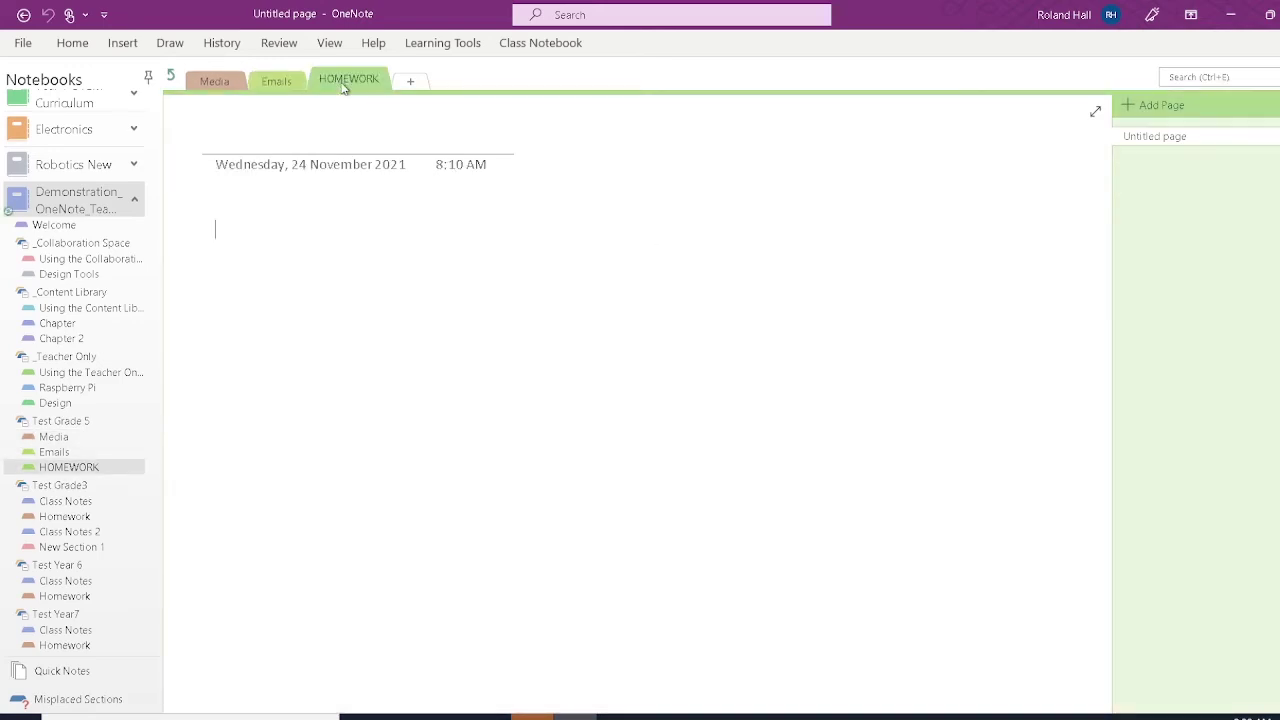
{"action": "left_click", "coordinate": [171, 76]}
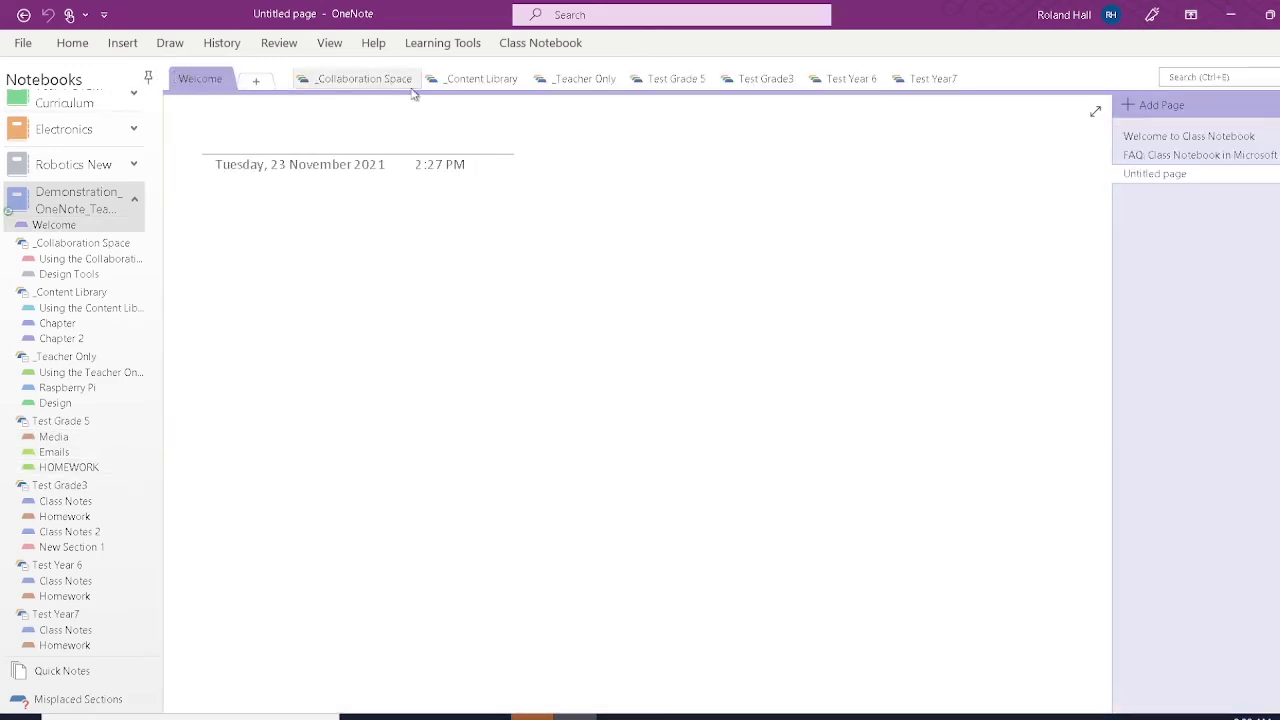
{"action": "left_click", "coordinate": [930, 81]}
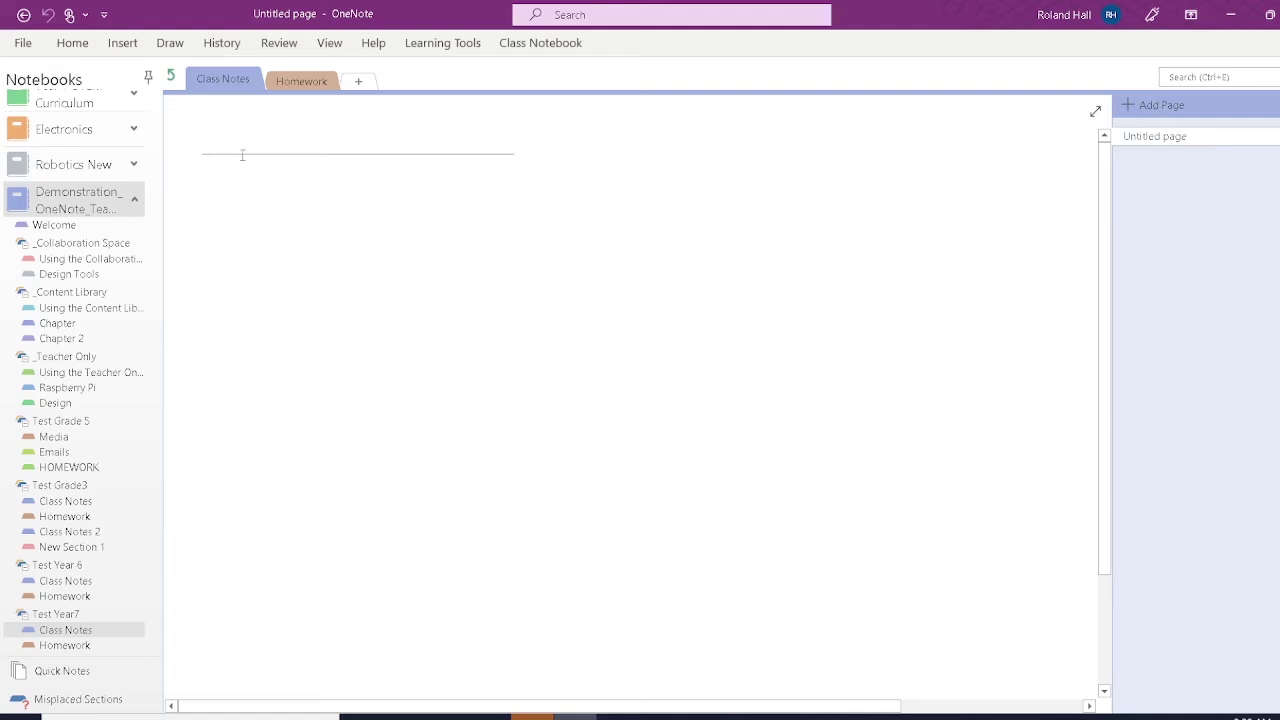
{"action": "left_click", "coordinate": [172, 80]}
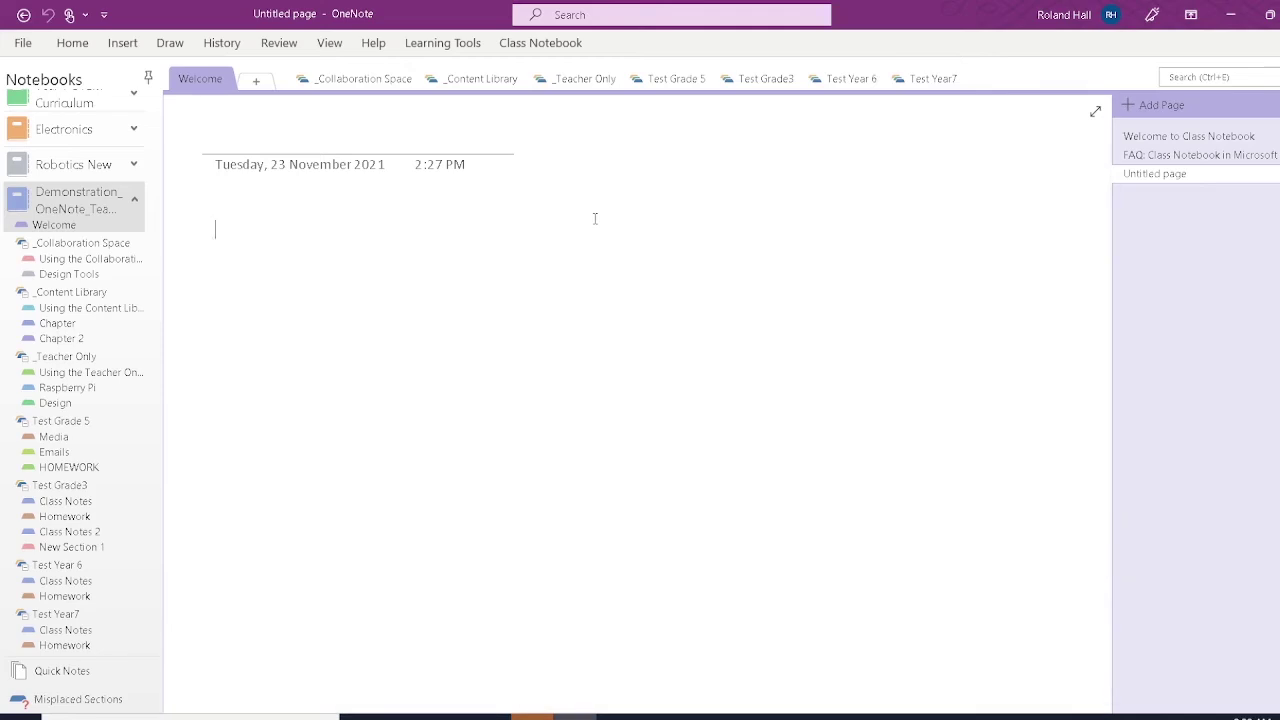
- Open the Content Library's Using the Content Library section and delete the page's title, text and picture
{"action": "left_click", "coordinate": [477, 80]}
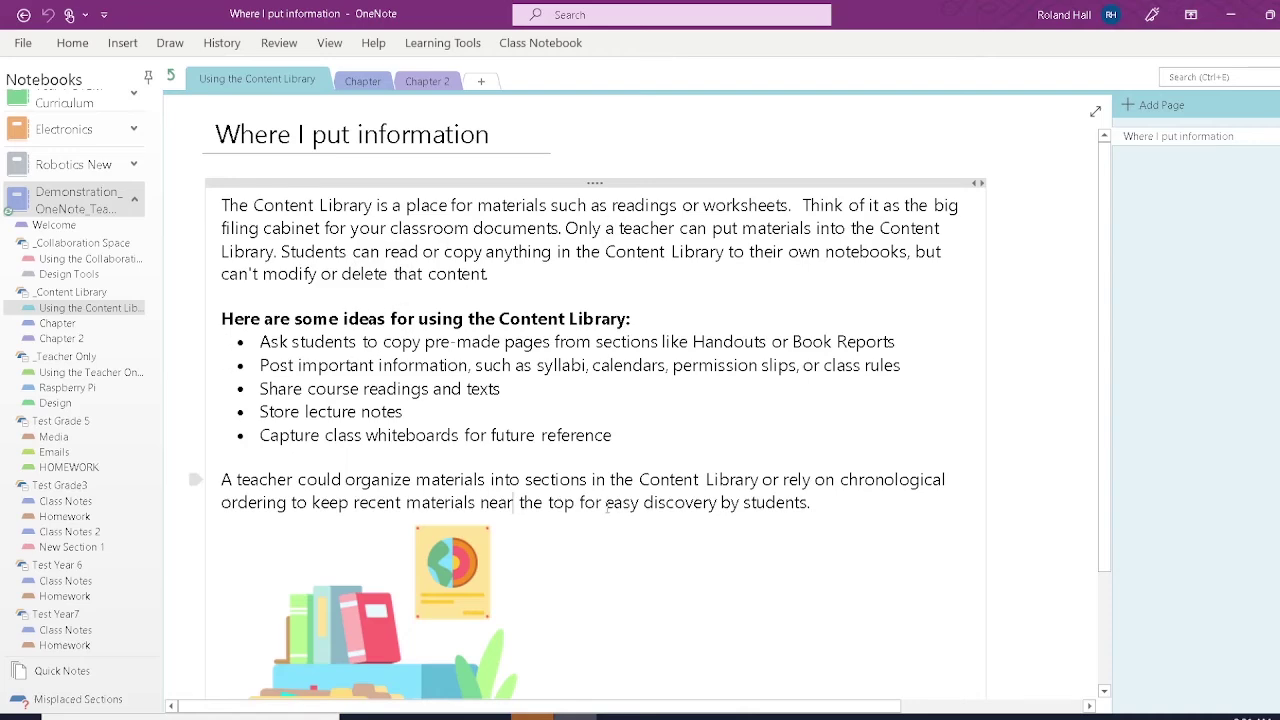
{"action": "scroll", "coordinate": [624, 526], "scroll_direction": "down", "scroll_amount": 3}
{"action": "scroll", "coordinate": [571, 600], "scroll_direction": "up", "scroll_amount": 4}
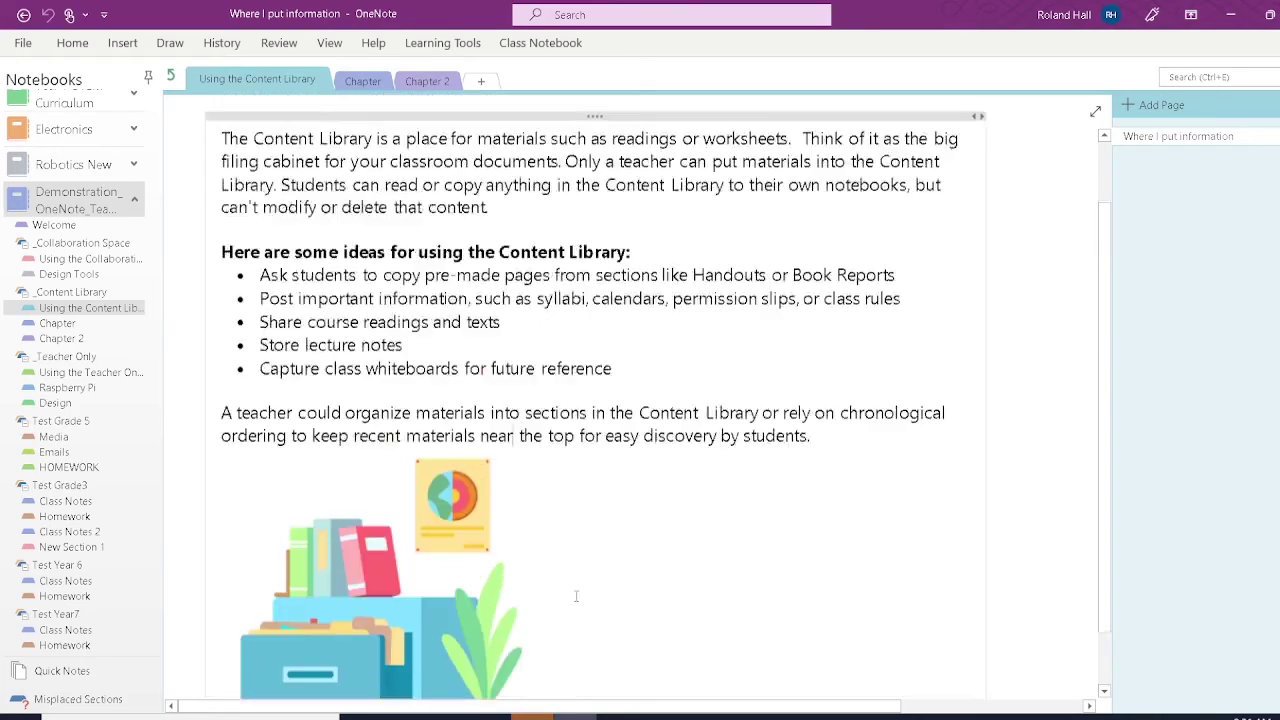
{"action": "scroll", "coordinate": [513, 502], "scroll_direction": "down", "scroll_amount": 4}
{"action": "left_click", "coordinate": [420, 563]}
{"action": "scroll", "coordinate": [420, 563], "scroll_direction": "up", "scroll_amount": 3}
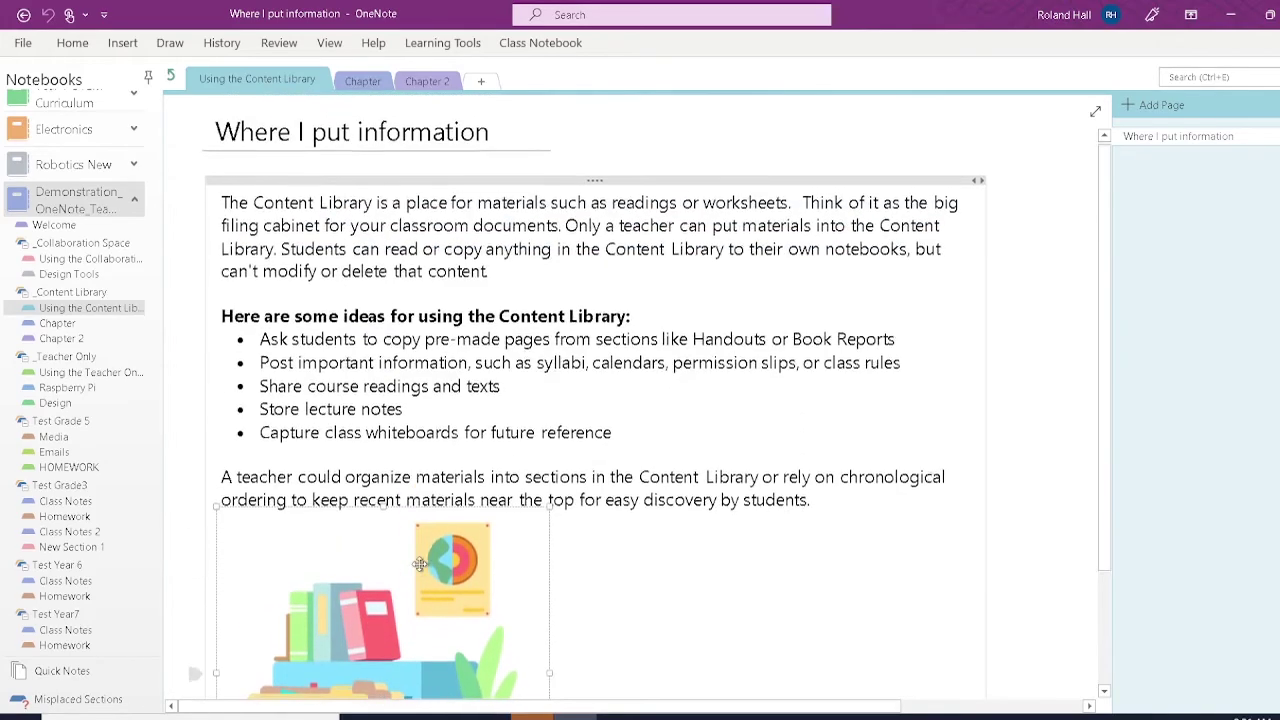
{"action": "left_click", "coordinate": [276, 130], "text": "shift"}
{"action": "key", "text": "BackSpace"}
{"action": "key", "text": "BackSpace"}
{"action": "key", "text": "BackSpace"}
{"action": "key", "text": "BackSpace"}
{"action": "key", "text": "BackSpace"}
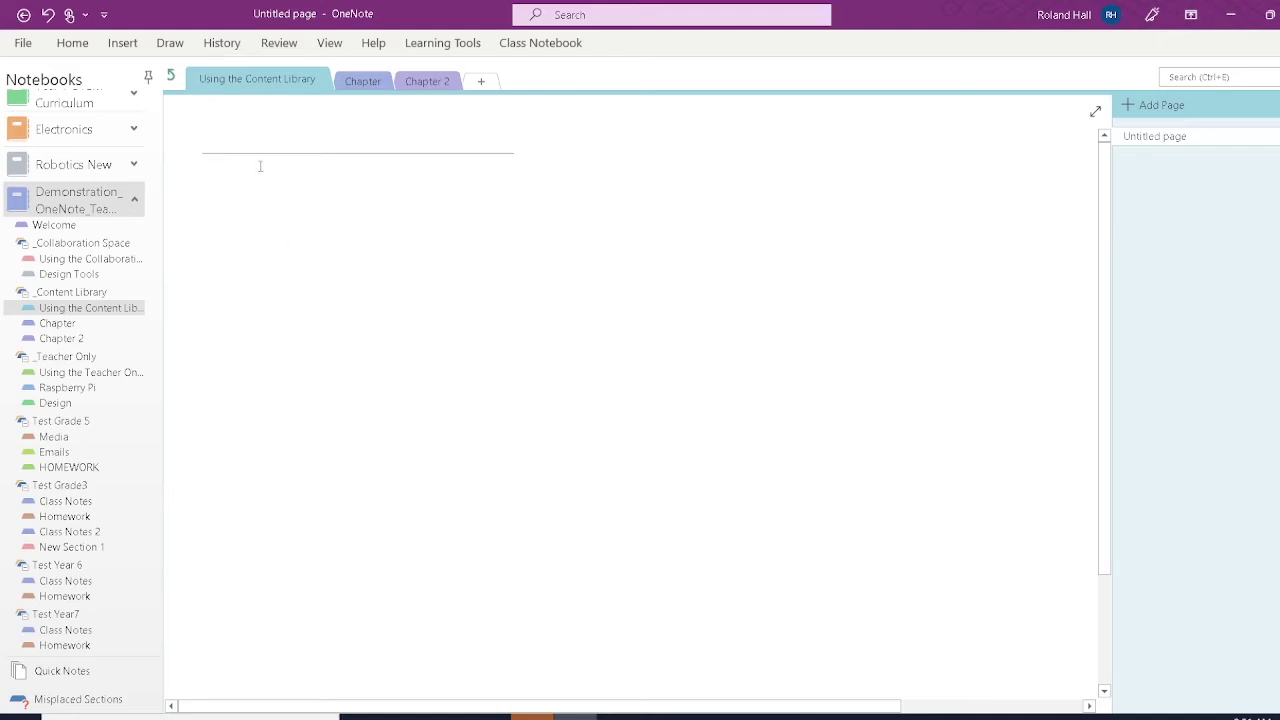
{"action": "left_click", "coordinate": [122, 43]}
{"action": "left_click", "coordinate": [122, 43]}
{"action": "left_click", "coordinate": [122, 43]}
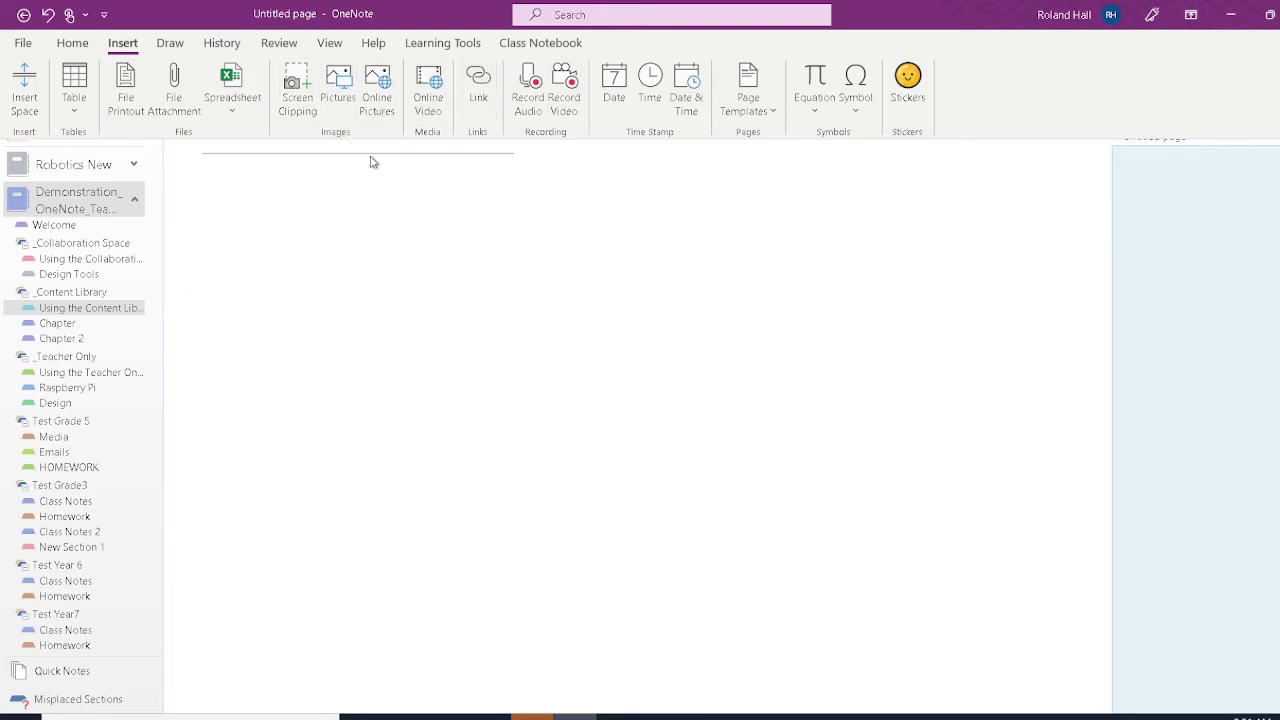
{"action": "left_click", "coordinate": [344, 259]}
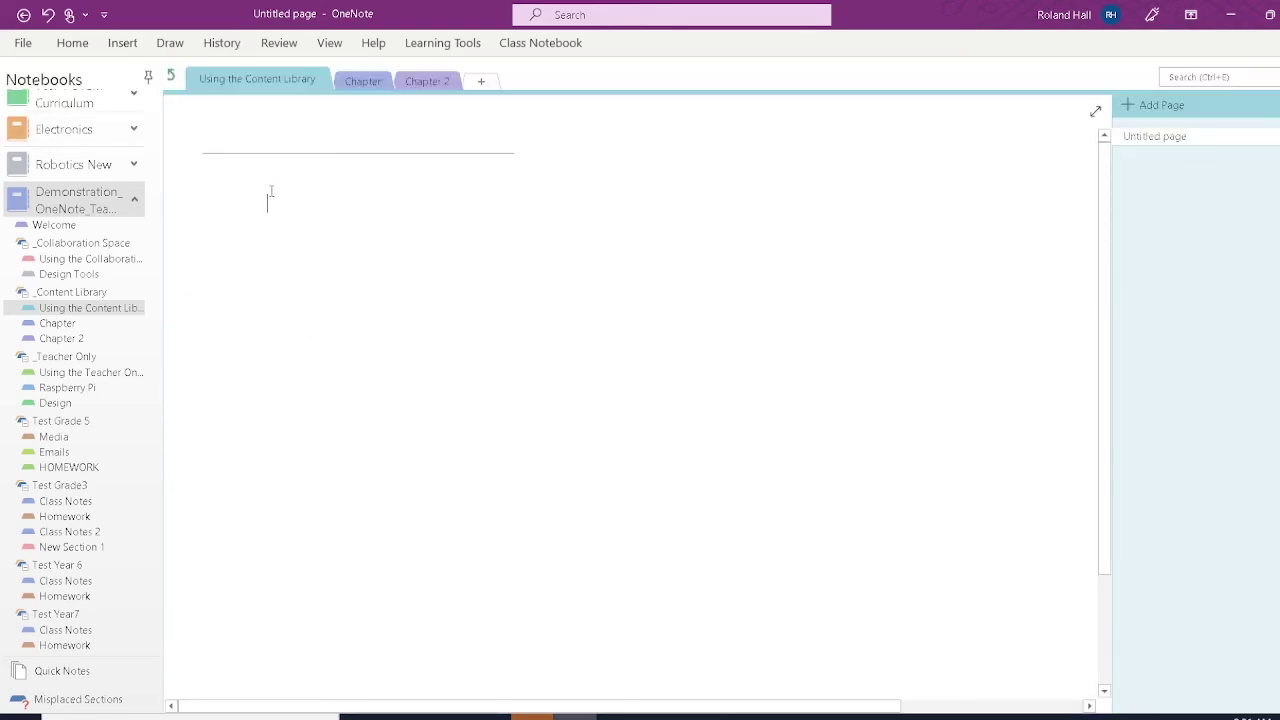
- Title the blank page "Drag in here" and attach "Student Weekly Planner - Year 9 DIT Semester 1 2022 (1).docx" from the Finalised folder as a file
{"action": "type", "text": "D"}
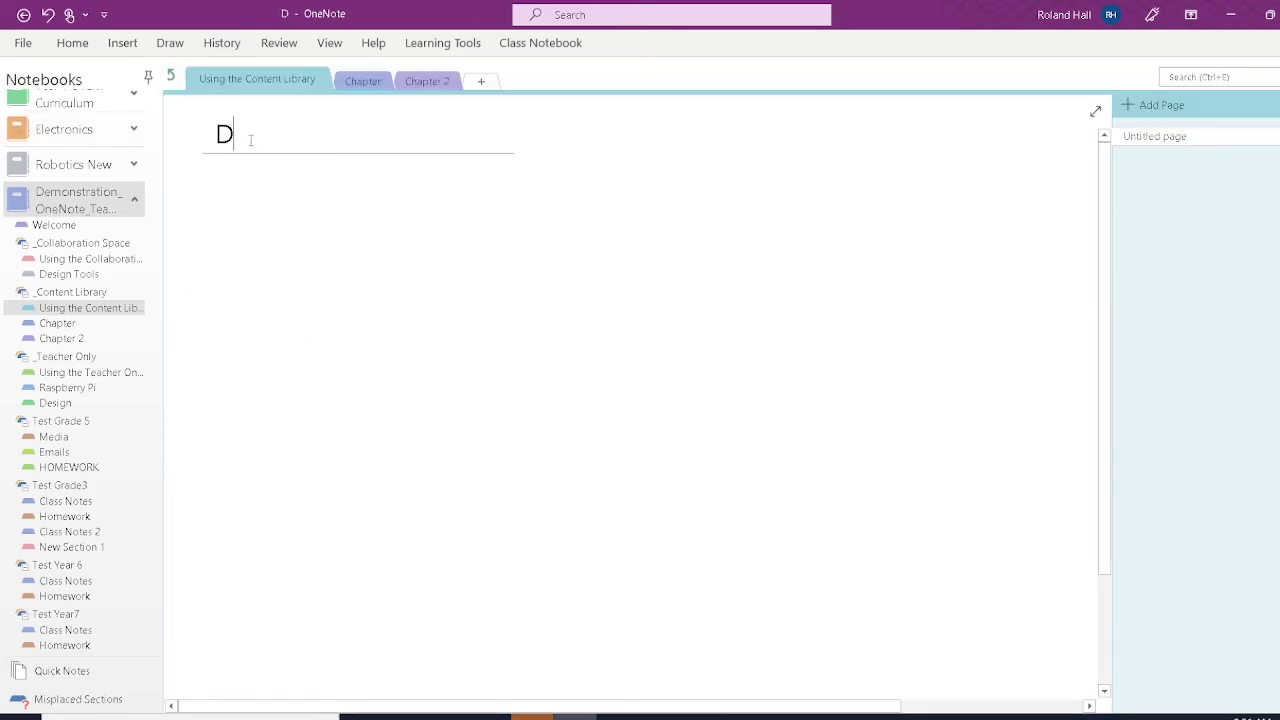
{"action": "type", "text": "rag in here"}
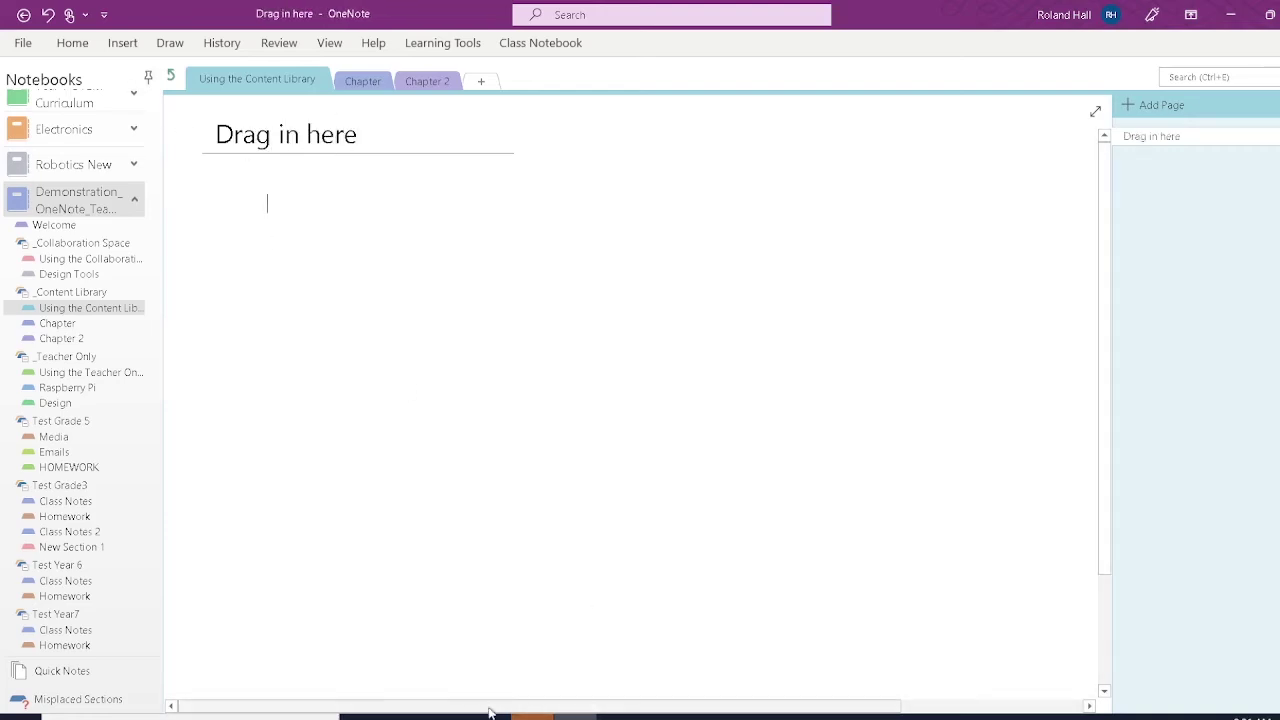
{"action": "left_click", "coordinate": [448, 715]}
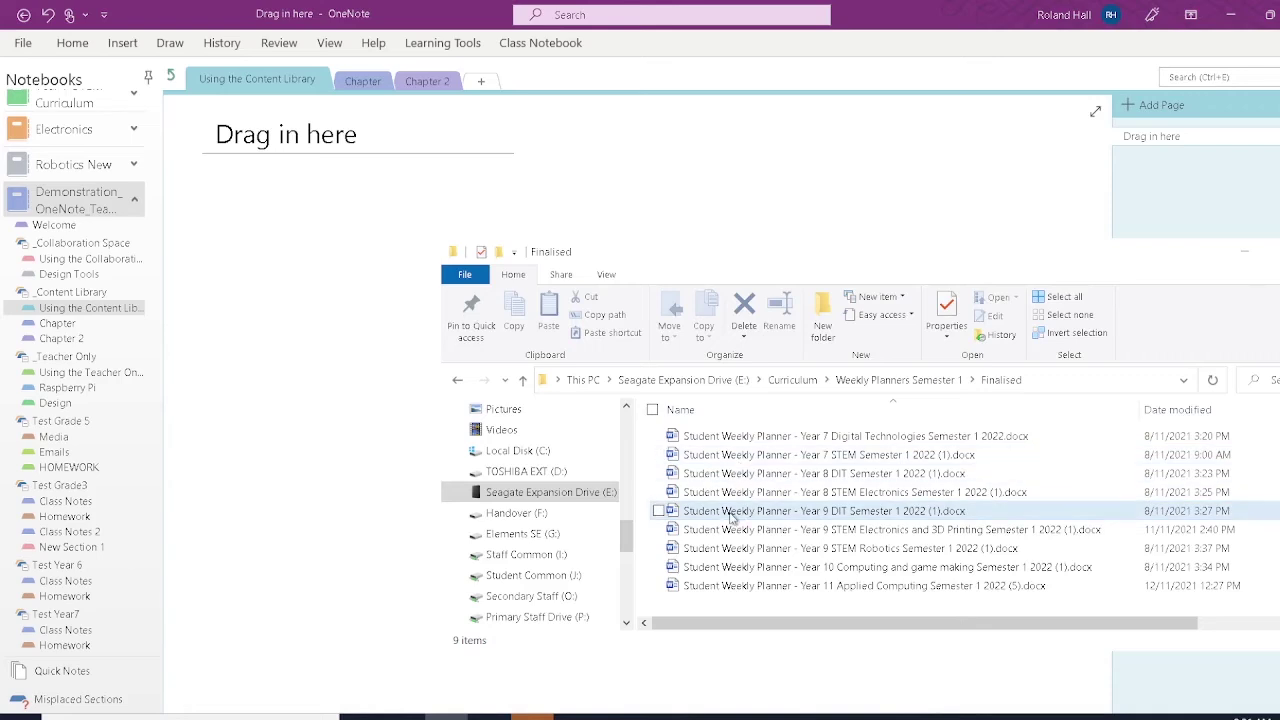
{"action": "left_click_drag", "start_coordinate": [731, 516], "coordinate": [268, 247]}
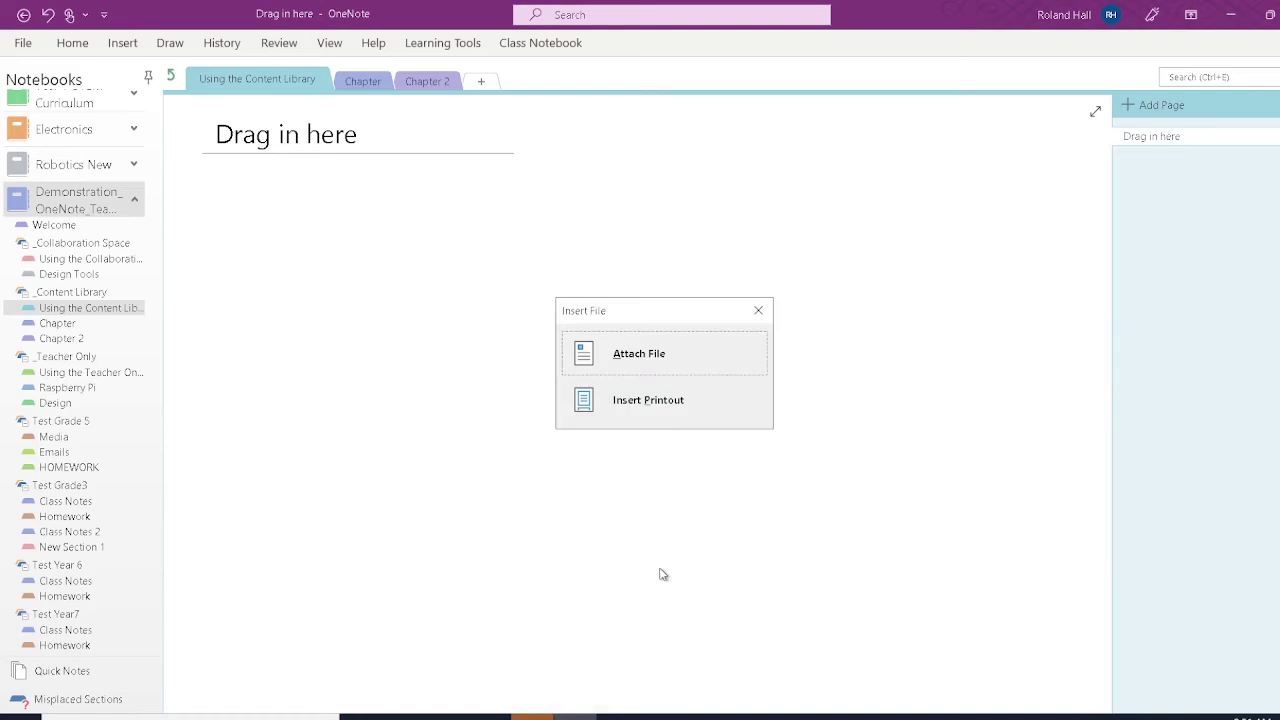
{"action": "left_click", "coordinate": [632, 360]}
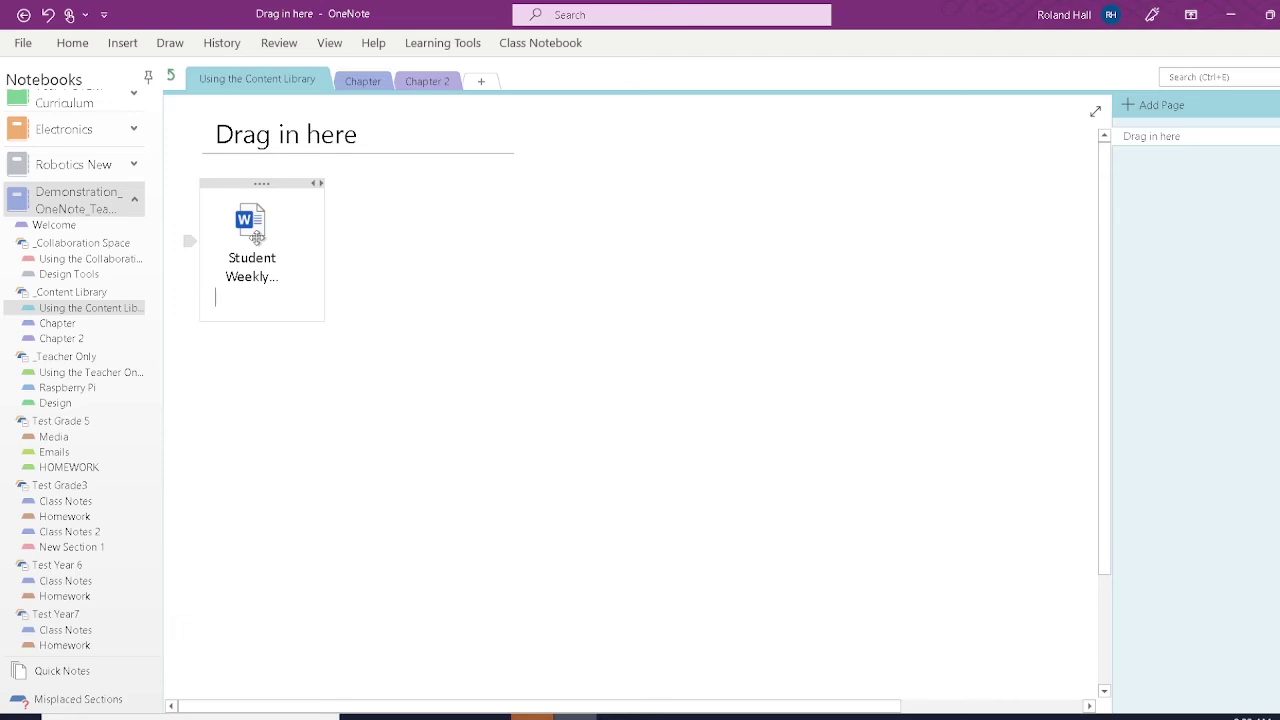
{"action": "left_click", "coordinate": [446, 716]}
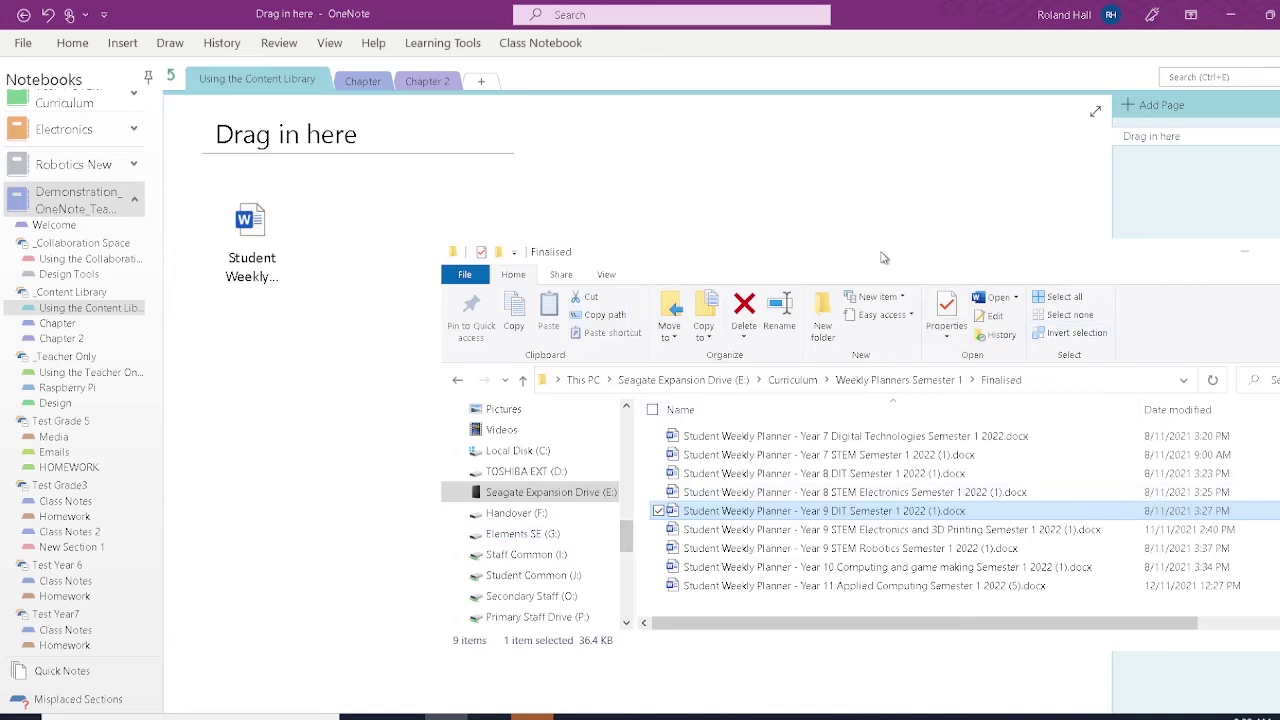
{"action": "left_click", "coordinate": [1240, 255]}
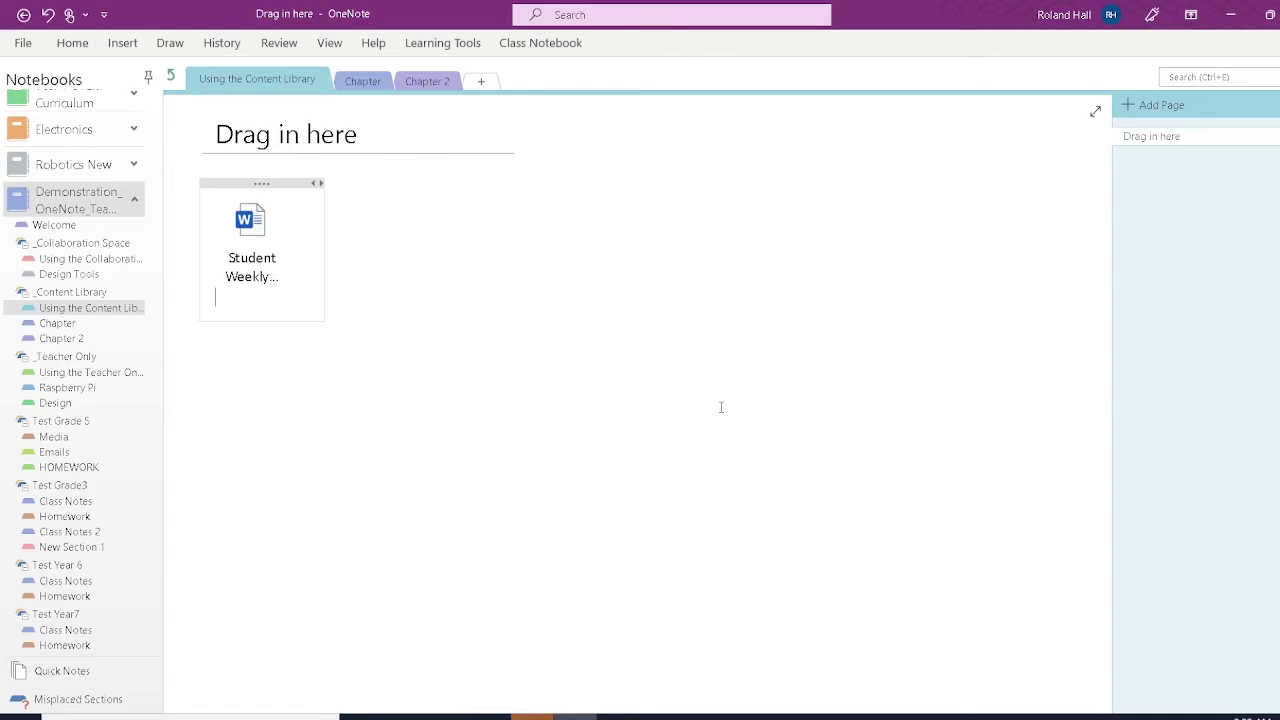
{"action": "key", "text": "Return"}
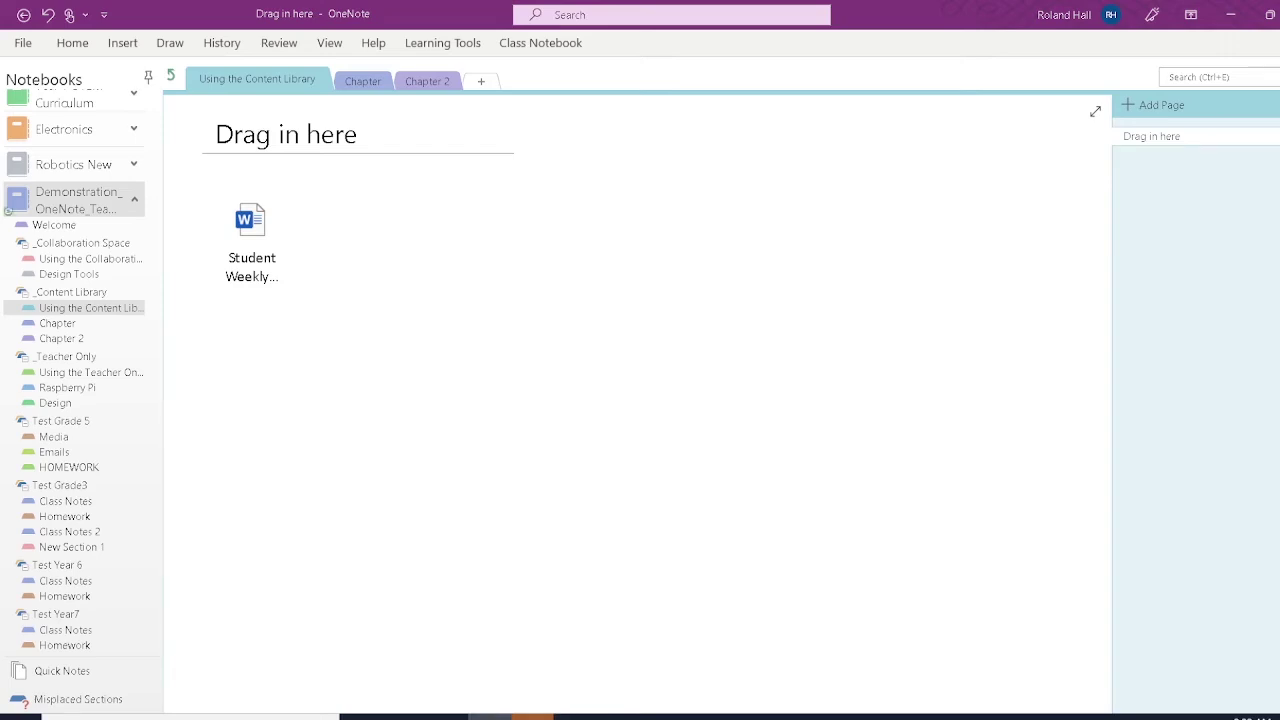
{"action": "left_click", "coordinate": [293, 327]}
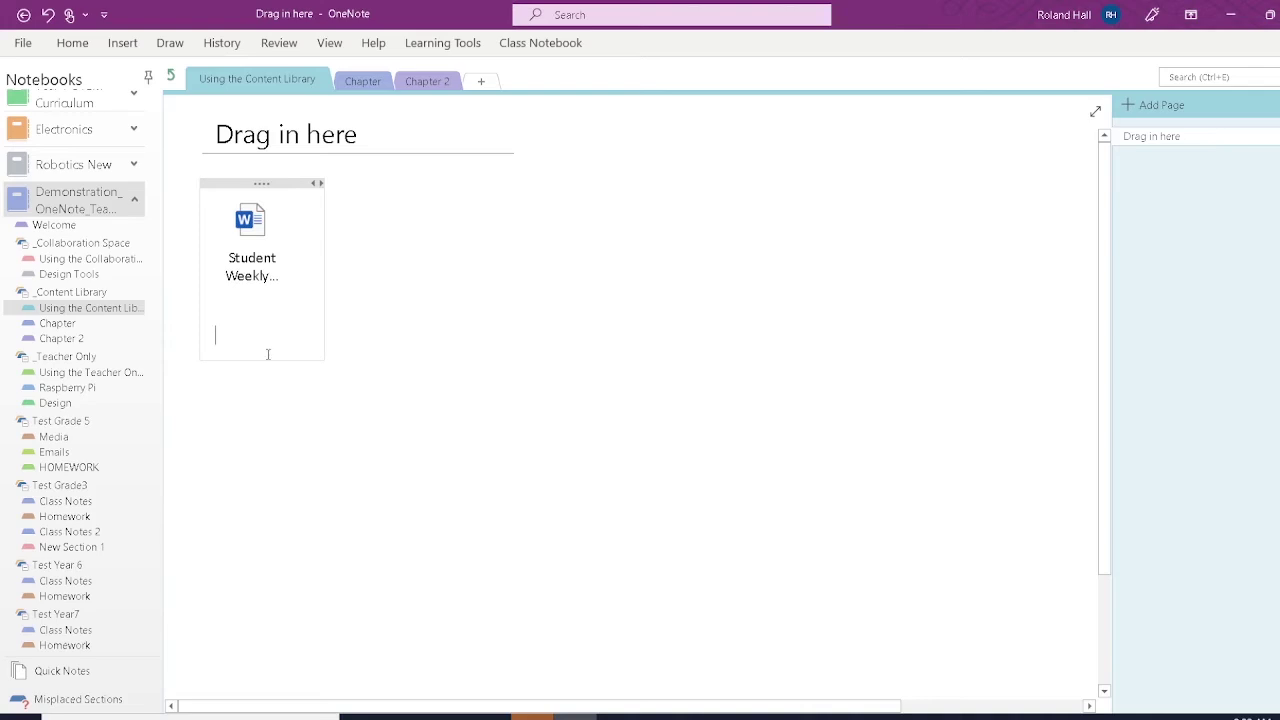
{"action": "type", "text": "https://www.youtube.com/watch?v=dLNgLhchzDE&list=PLsyizGfff4OrGkeGJ_RRWqSSnqNBNMqiT"}
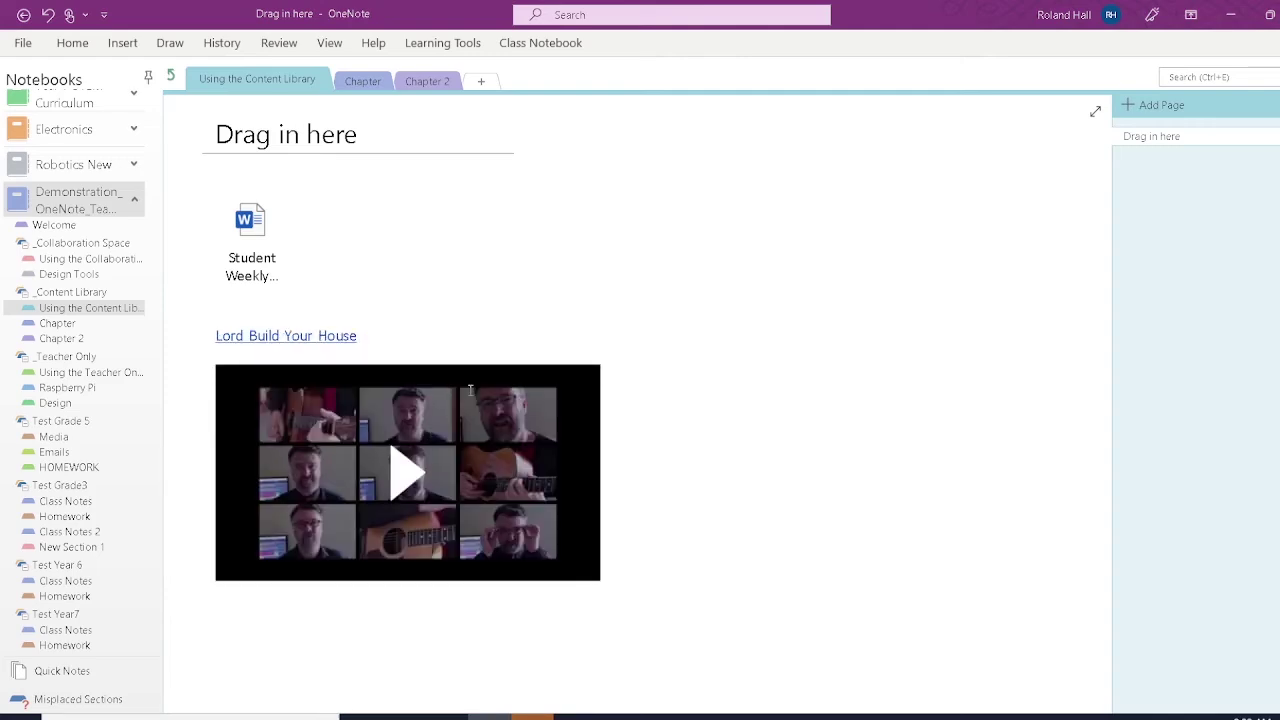
- Enlarge the embedded video well beyond its original size and play it within the page
{"action": "left_click", "coordinate": [524, 498]}
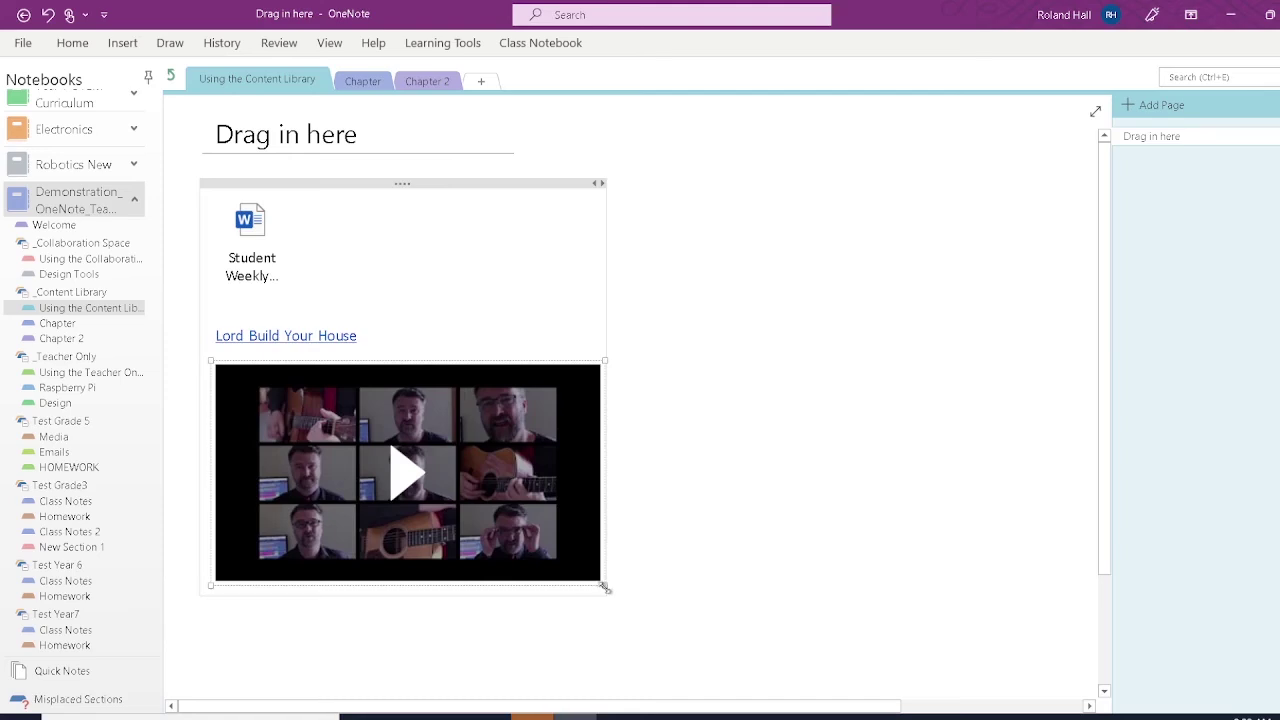
{"action": "left_click_drag", "start_coordinate": [603, 586], "coordinate": [1095, 708]}
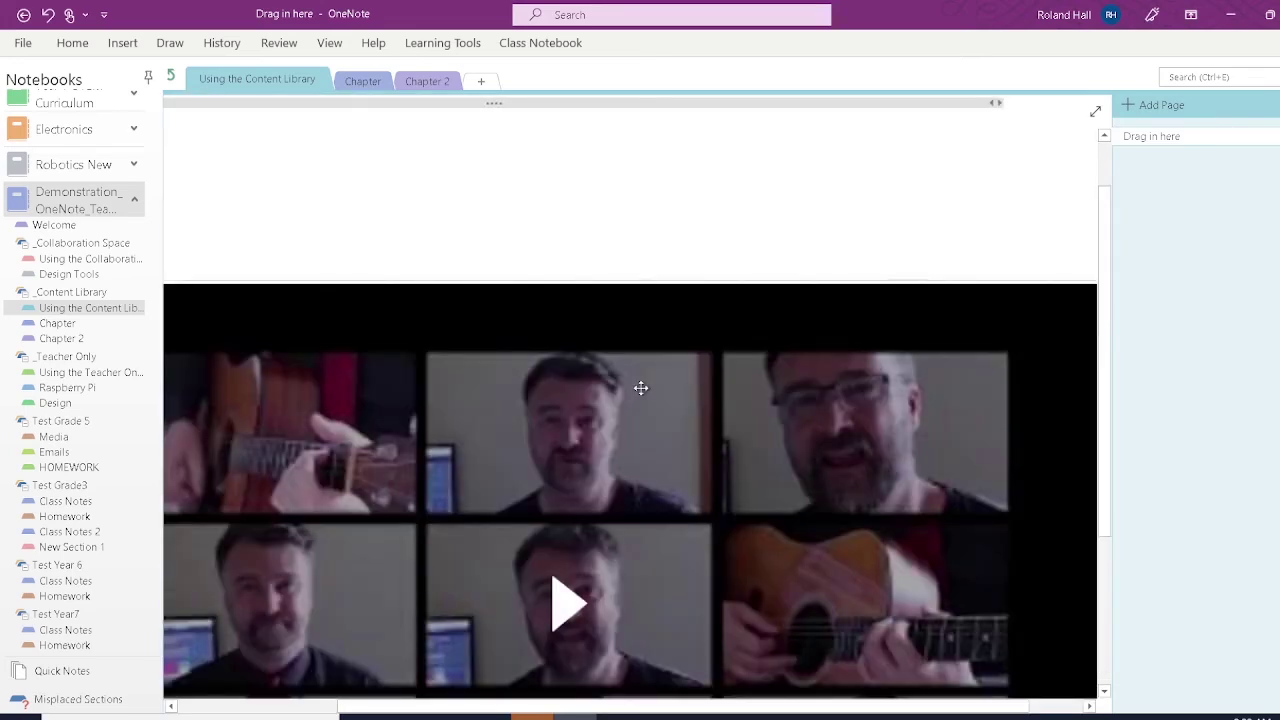
{"action": "scroll", "coordinate": [641, 388], "scroll_direction": "down", "scroll_amount": 3}
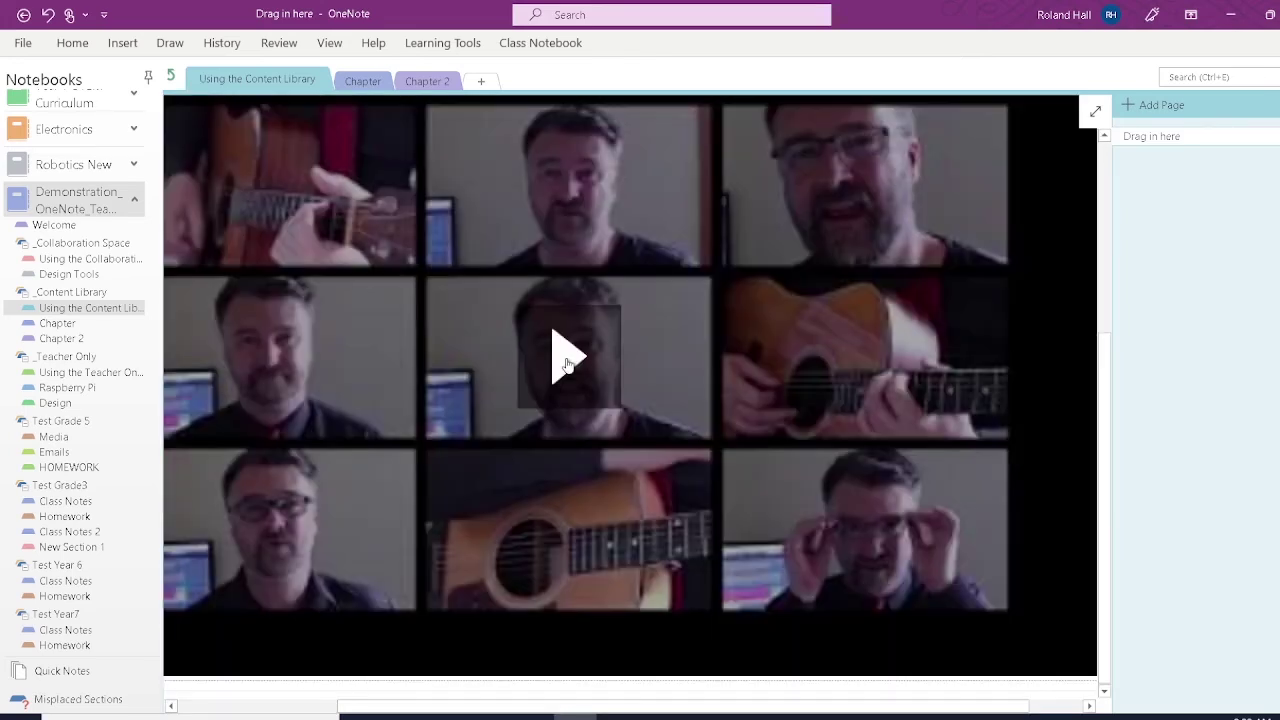
{"action": "left_click", "coordinate": [565, 360]}
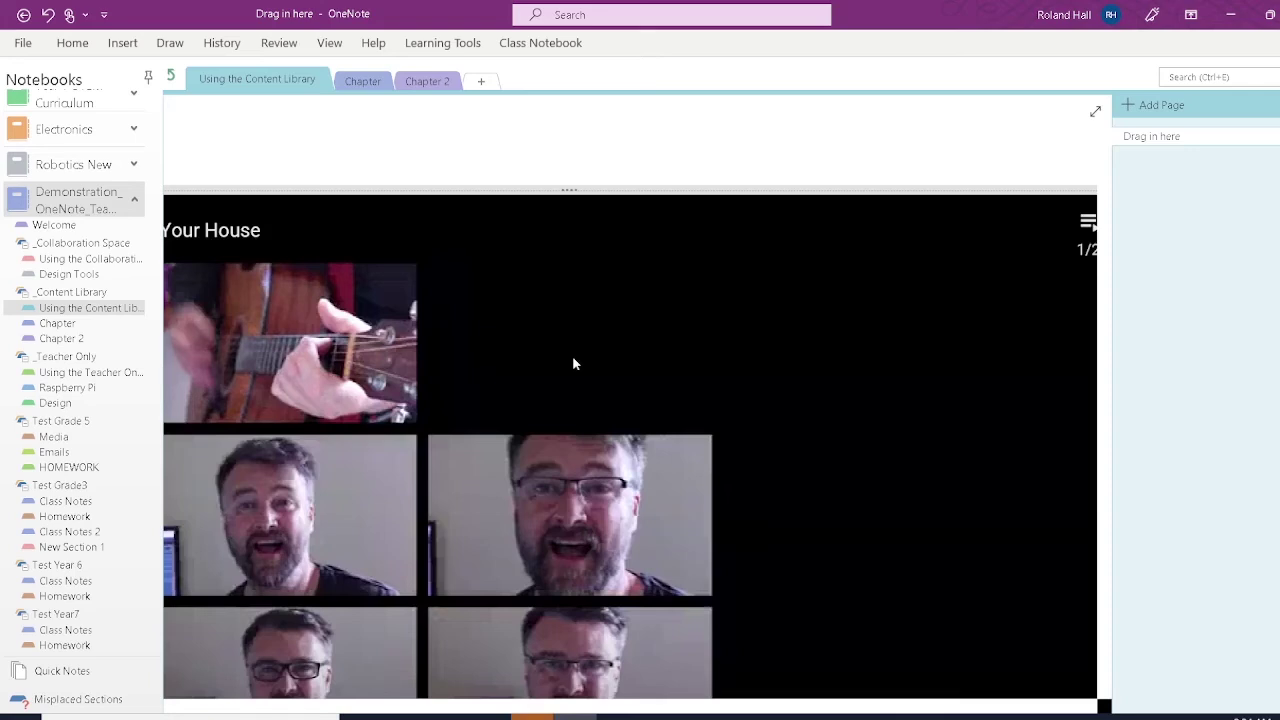
{"action": "scroll", "coordinate": [1029, 174], "scroll_direction": "up", "scroll_amount": 1}
{"action": "scroll", "coordinate": [768, 231], "scroll_direction": "down", "scroll_amount": 3}
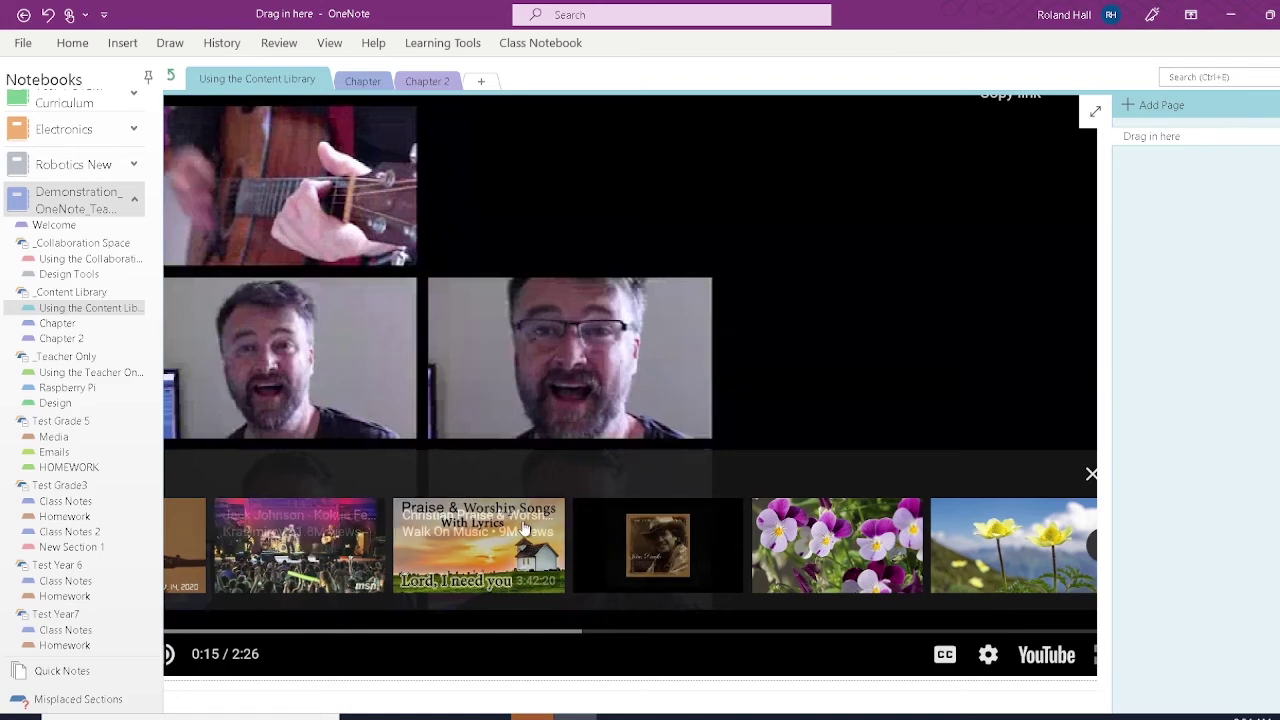
- View the "Drag in here" page and its paused video in full page view, and return to the normal view
{"action": "left_click", "coordinate": [1090, 476]}
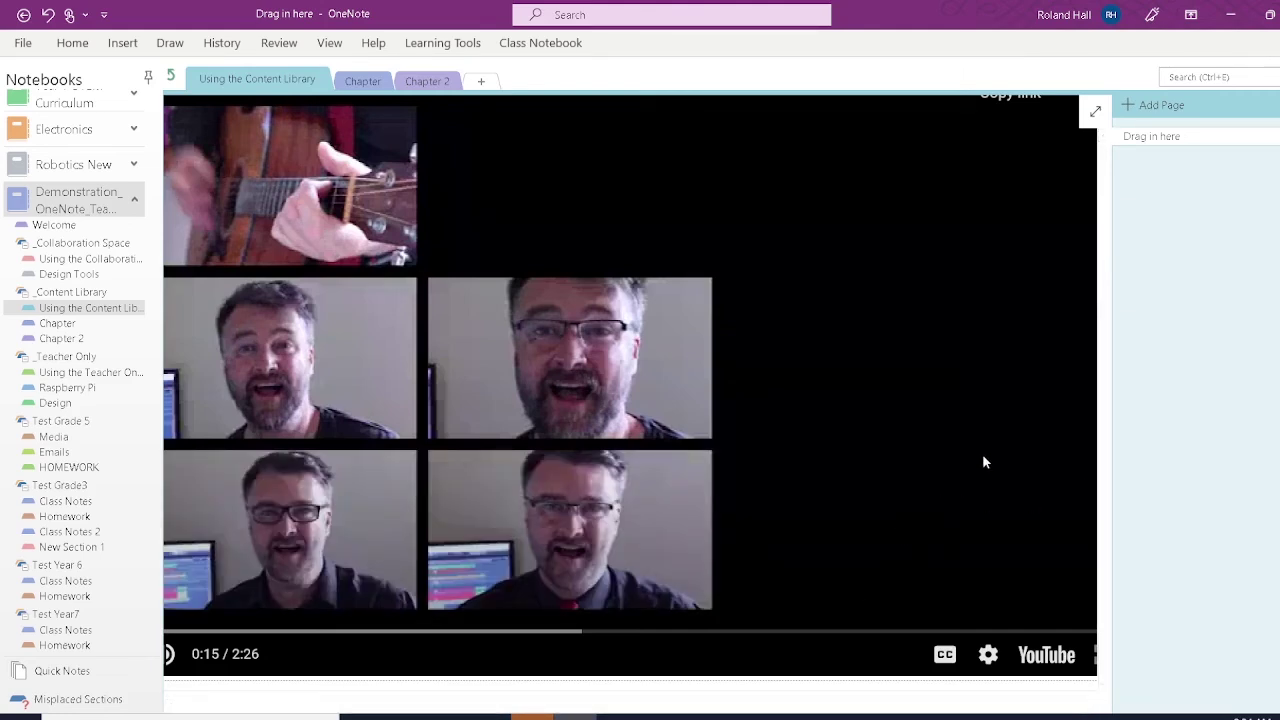
{"action": "left_click", "coordinate": [1096, 114]}
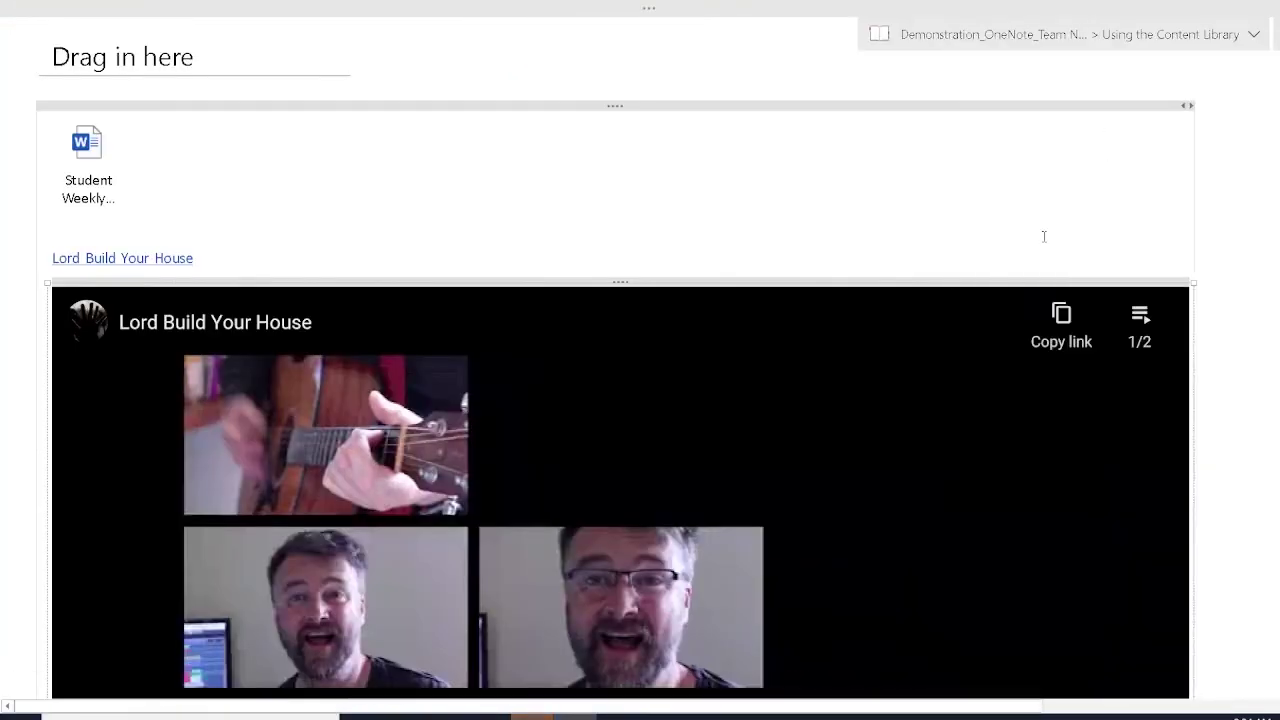
{"action": "scroll", "coordinate": [560, 300], "scroll_direction": "down", "scroll_amount": 3}
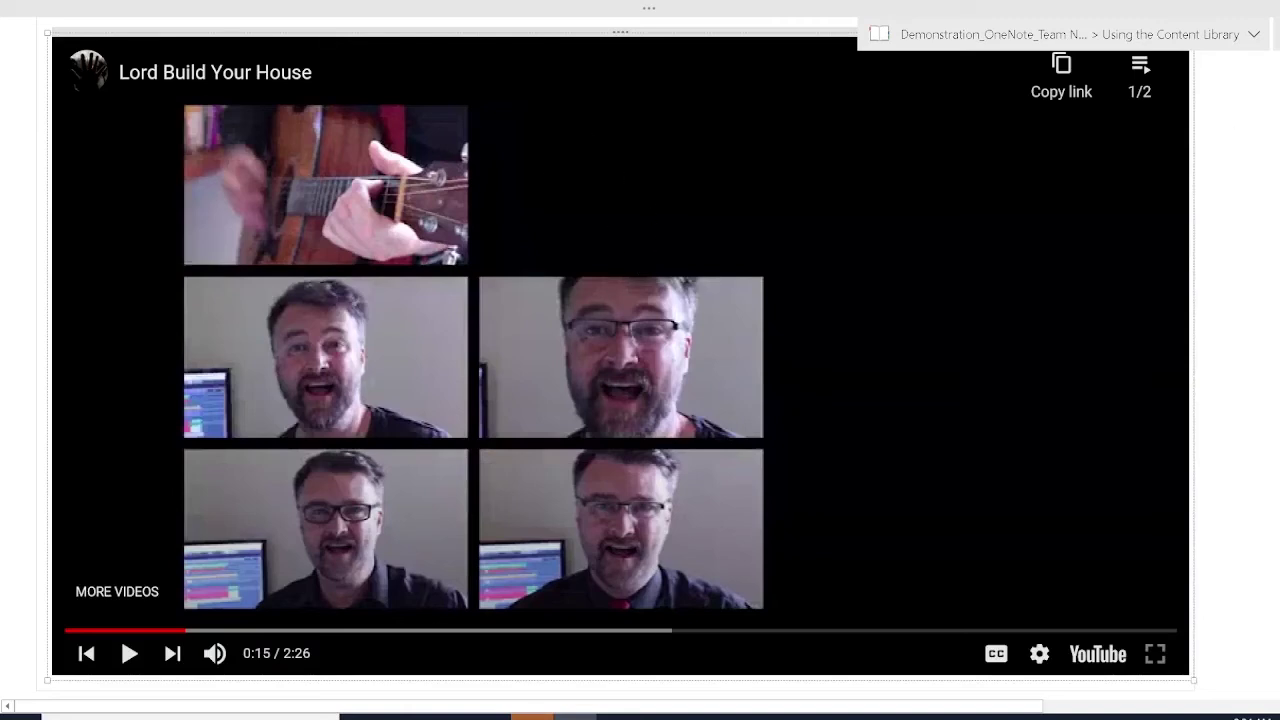
{"action": "left_click", "coordinate": [1277, 35]}
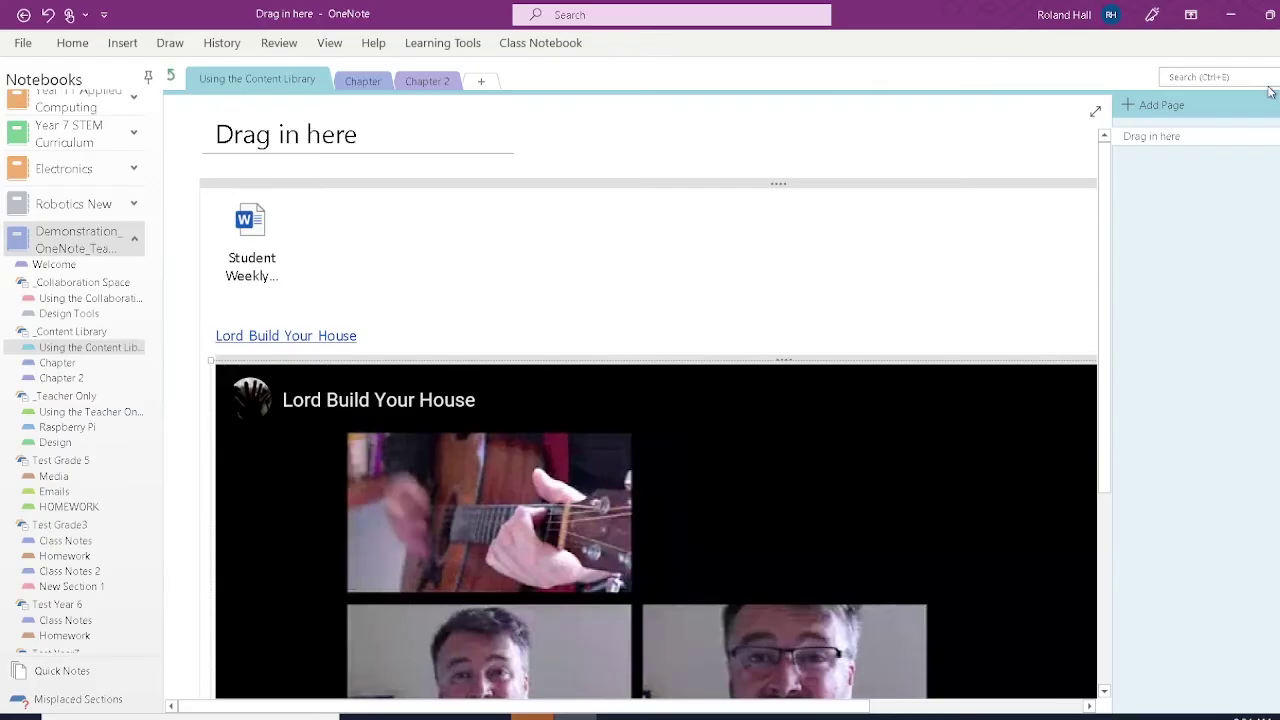
{"action": "scroll", "coordinate": [652, 345], "scroll_direction": "down", "scroll_amount": 4}
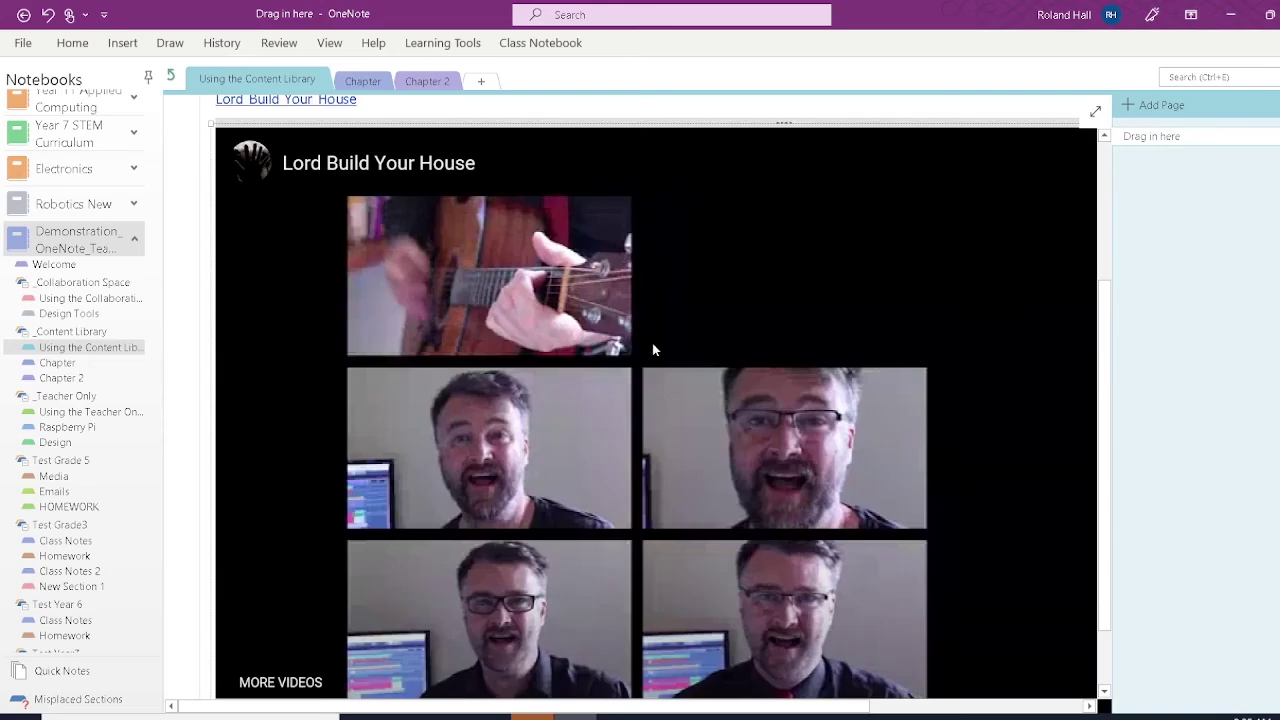
{"action": "scroll", "coordinate": [652, 350], "scroll_direction": "up", "scroll_amount": 2}
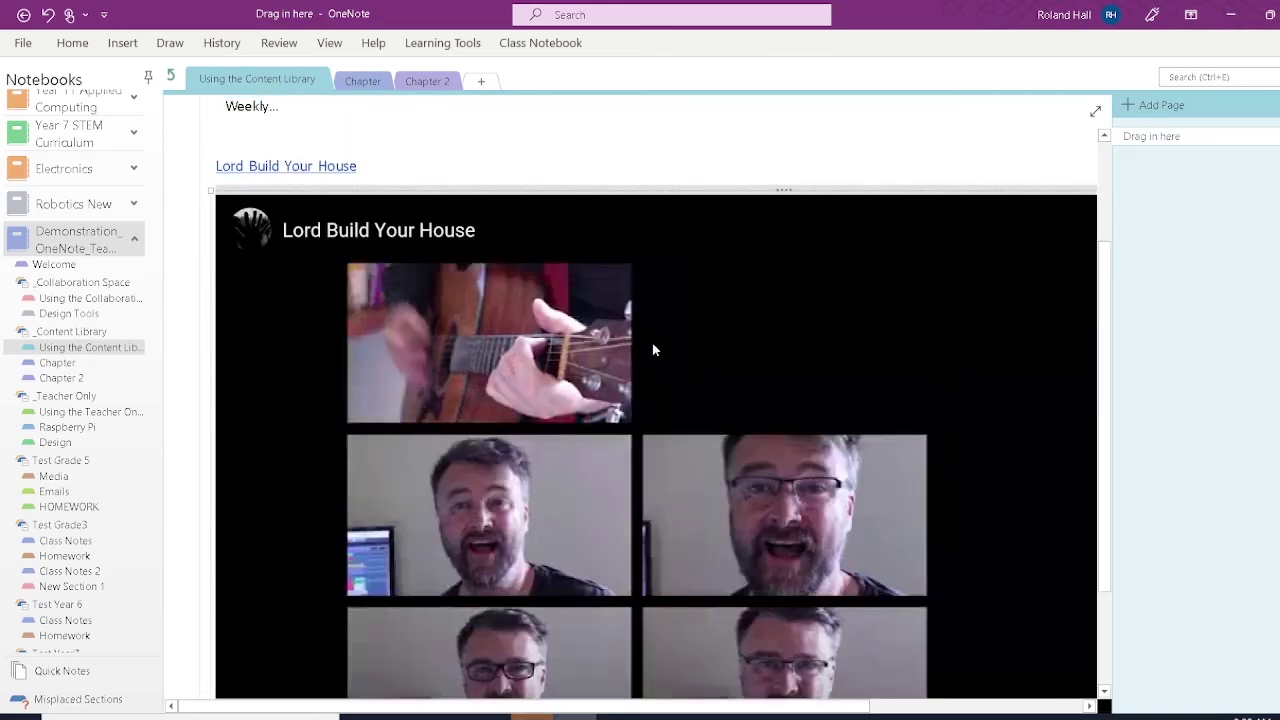
- Open the Content Library's Chapter section and sketch a small 3D box in thin black pen below the title of "My pages from this section"
{"action": "left_click", "coordinate": [358, 79]}
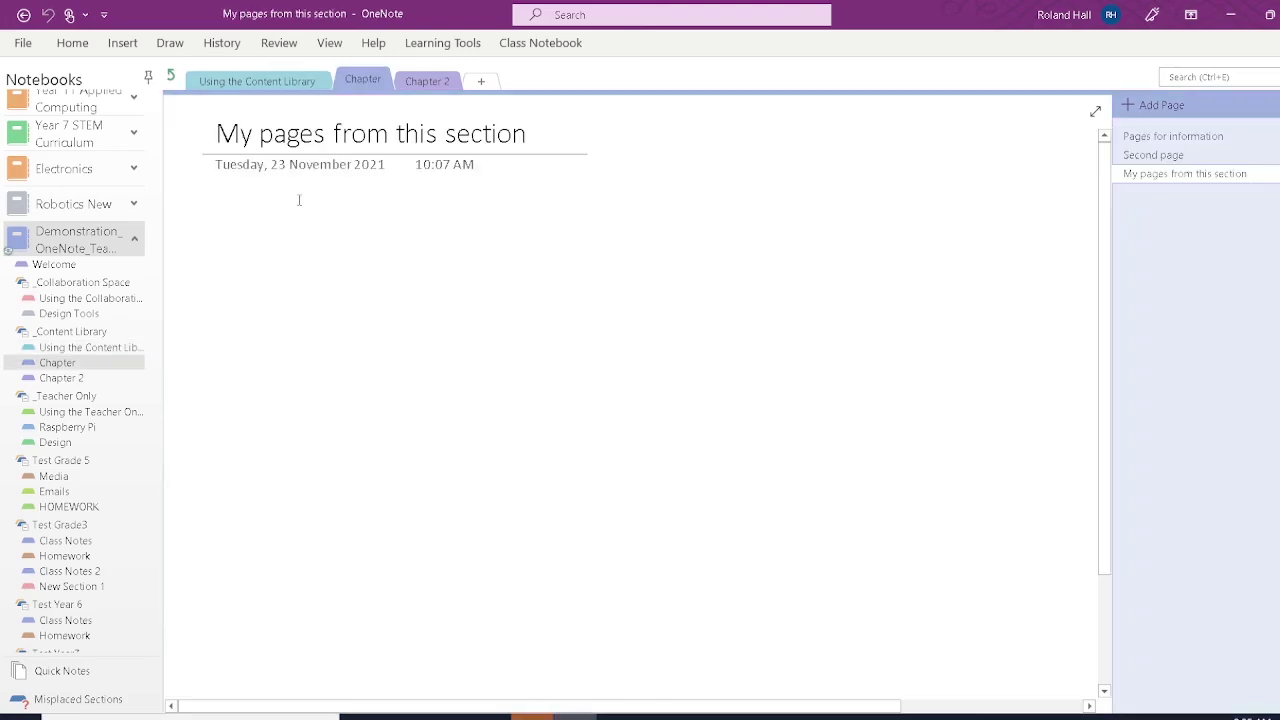
{"action": "left_click", "coordinate": [169, 43]}
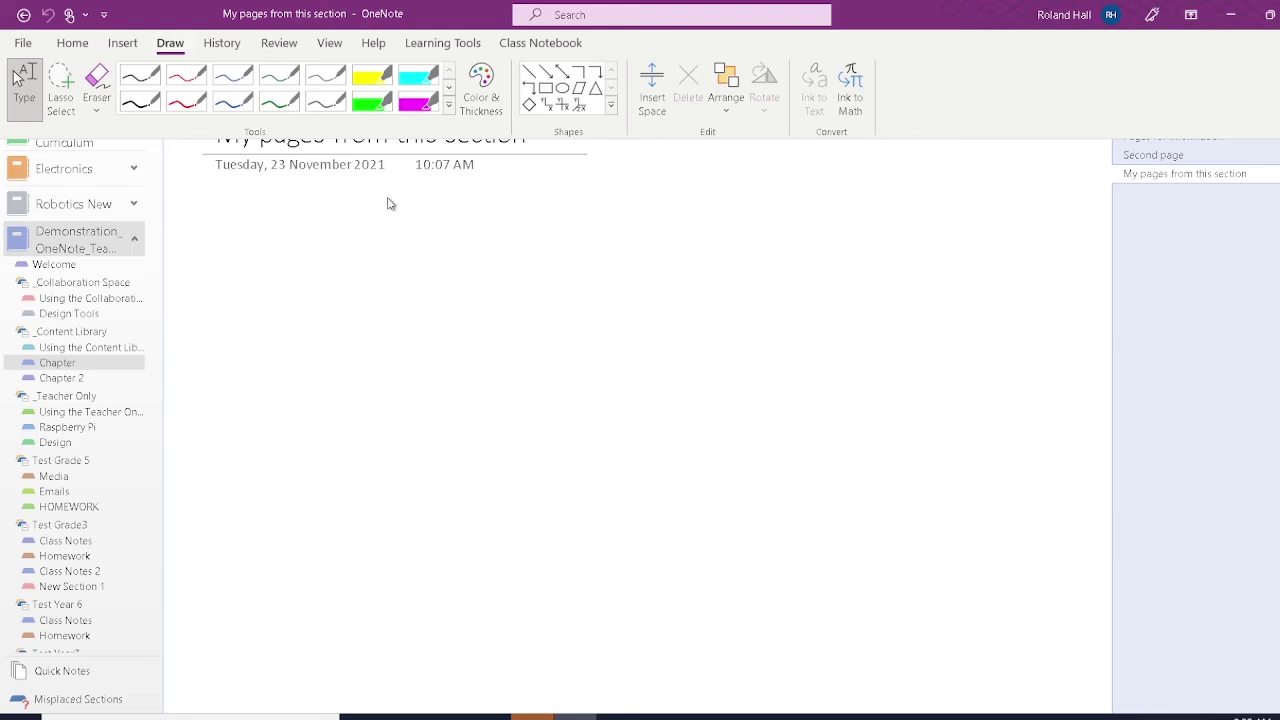
{"action": "left_click", "coordinate": [30, 85]}
{"action": "left_click", "coordinate": [239, 247]}
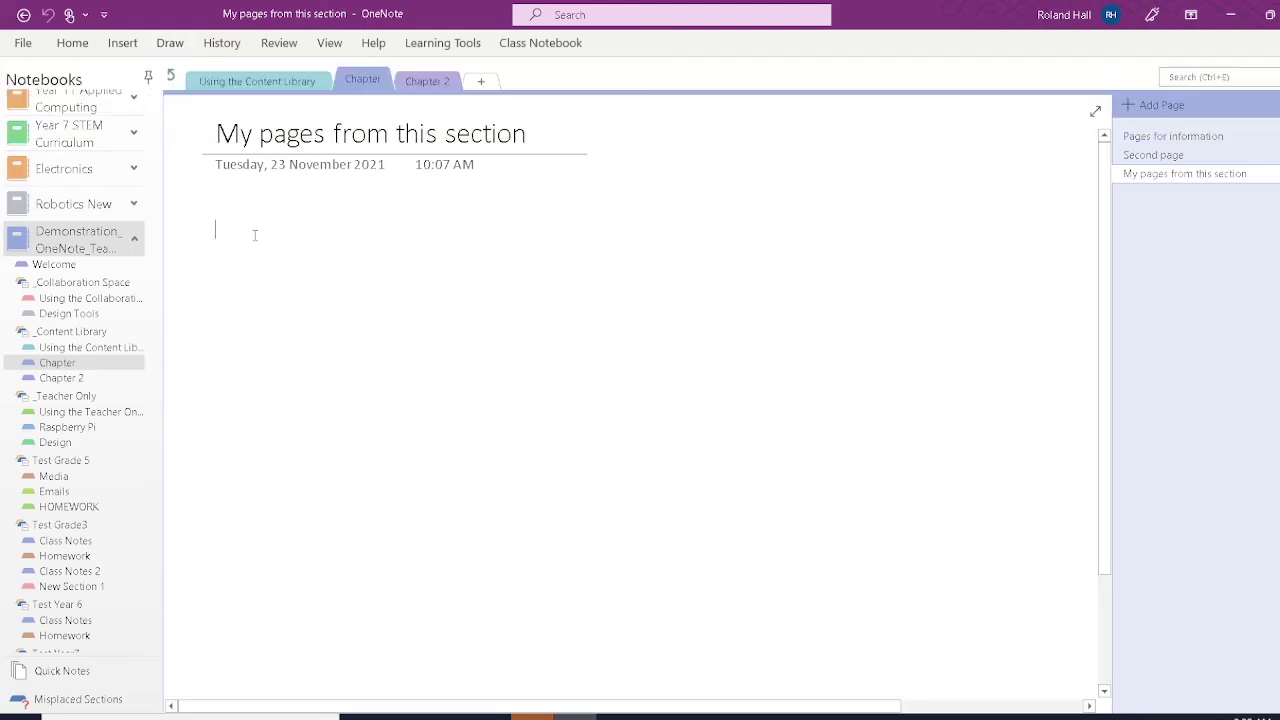
{"action": "double_click", "coordinate": [167, 48]}
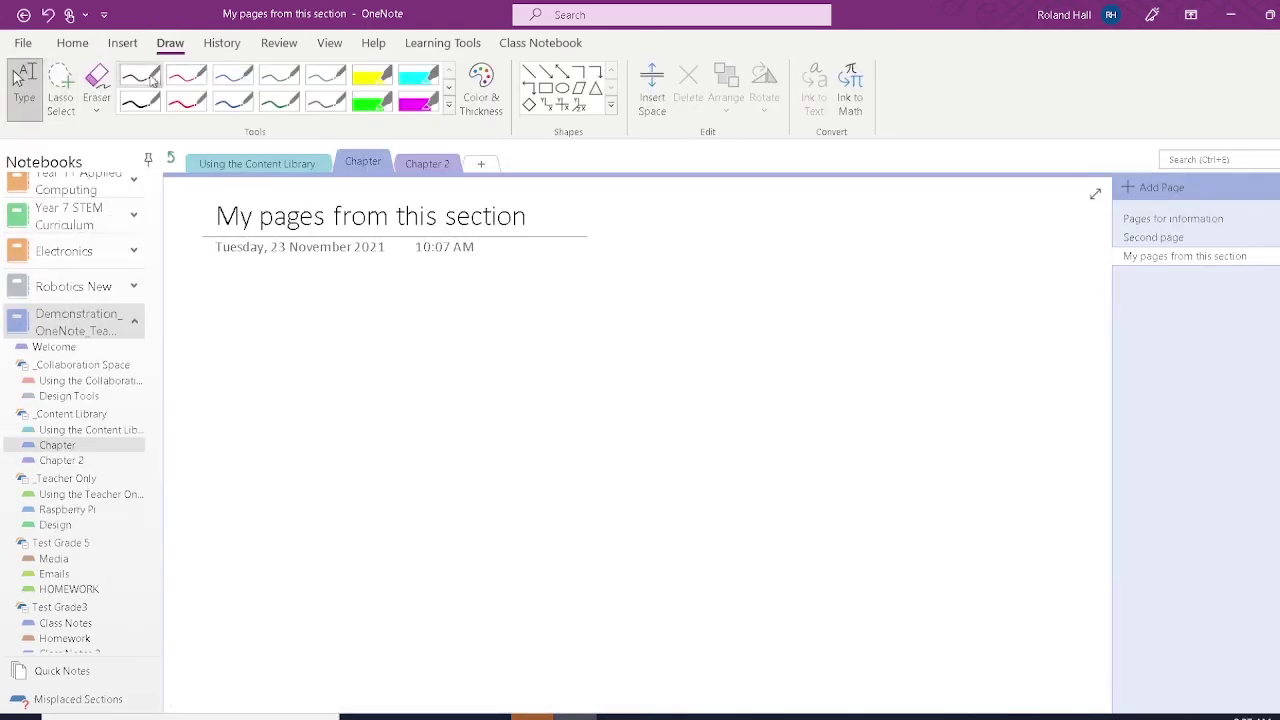
{"action": "left_click", "coordinate": [151, 79]}
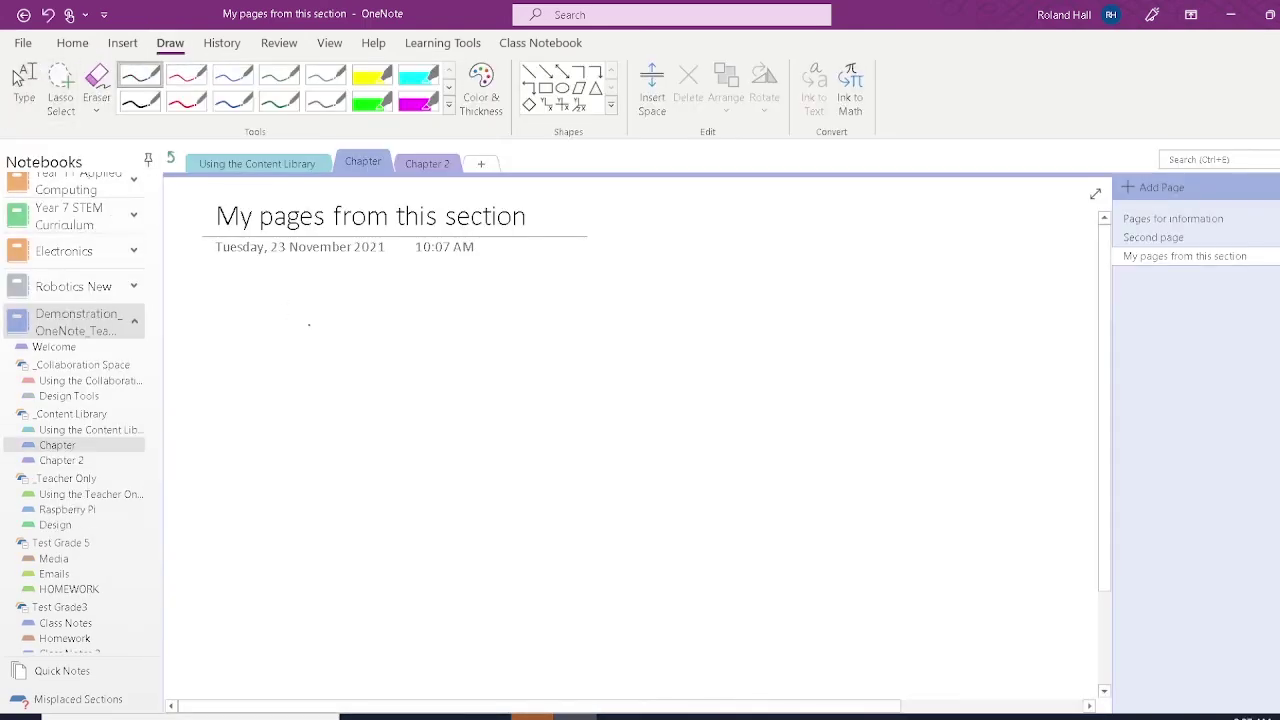
{"action": "mouse_move", "coordinate": [318, 360]}
{"action": "left_mouse_down"}
{"action": "mouse_move", "coordinate": [333, 336]}
{"action": "mouse_move", "coordinate": [397, 333]}
{"action": "mouse_move", "coordinate": [372, 360]}
{"action": "mouse_move", "coordinate": [319, 360]}
{"action": "mouse_move", "coordinate": [319, 378]}
{"action": "left_mouse_up"}
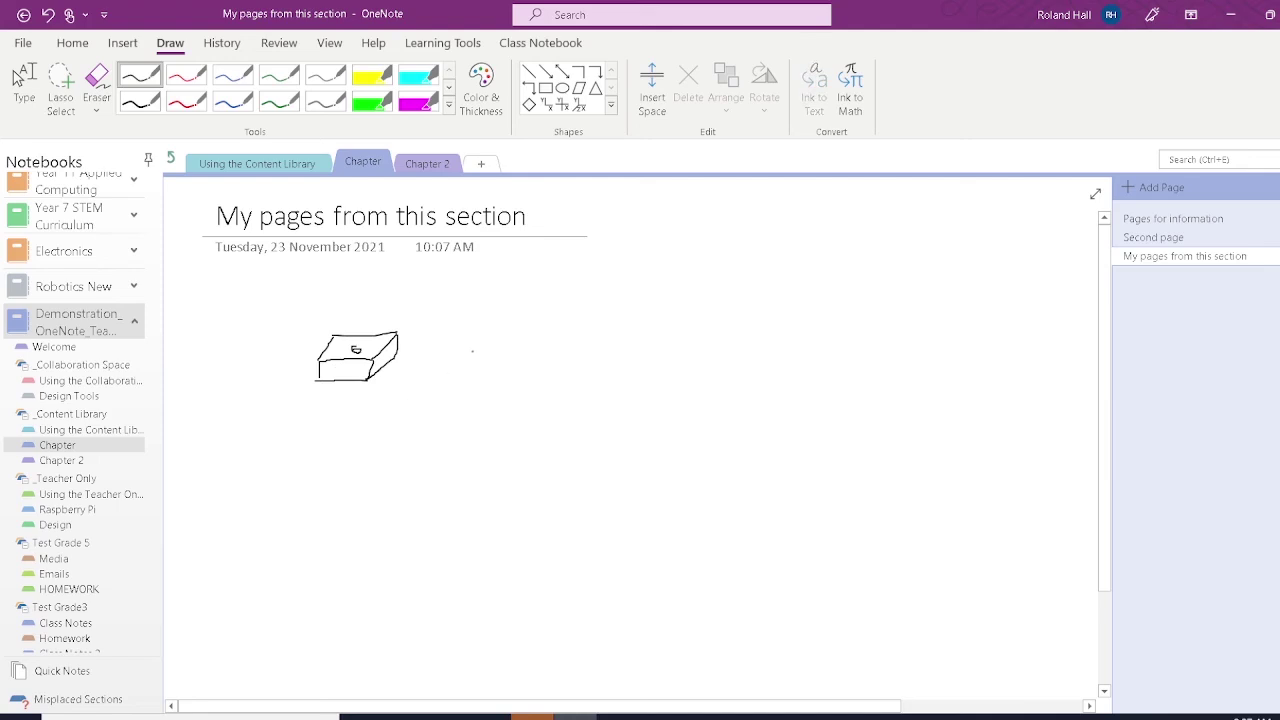
- Insert a handwritten equation for the square root of 4x over 32 and move it clear of the box sketch onto the blank space beside it
{"action": "left_click", "coordinate": [852, 90]}
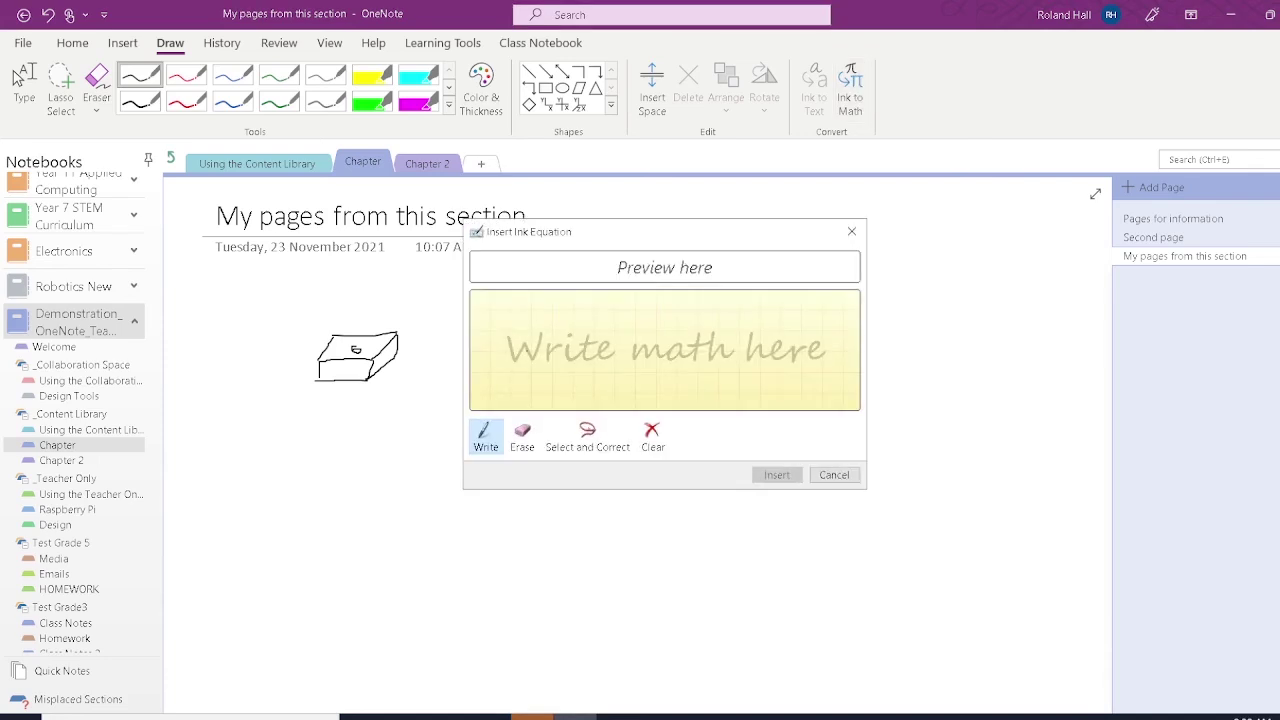
{"action": "mouse_move", "coordinate": [531, 363]}
{"action": "left_mouse_down"}
{"action": "mouse_move", "coordinate": [538, 382]}
{"action": "mouse_move", "coordinate": [546, 333]}
{"action": "mouse_move", "coordinate": [662, 313]}
{"action": "left_mouse_up"}
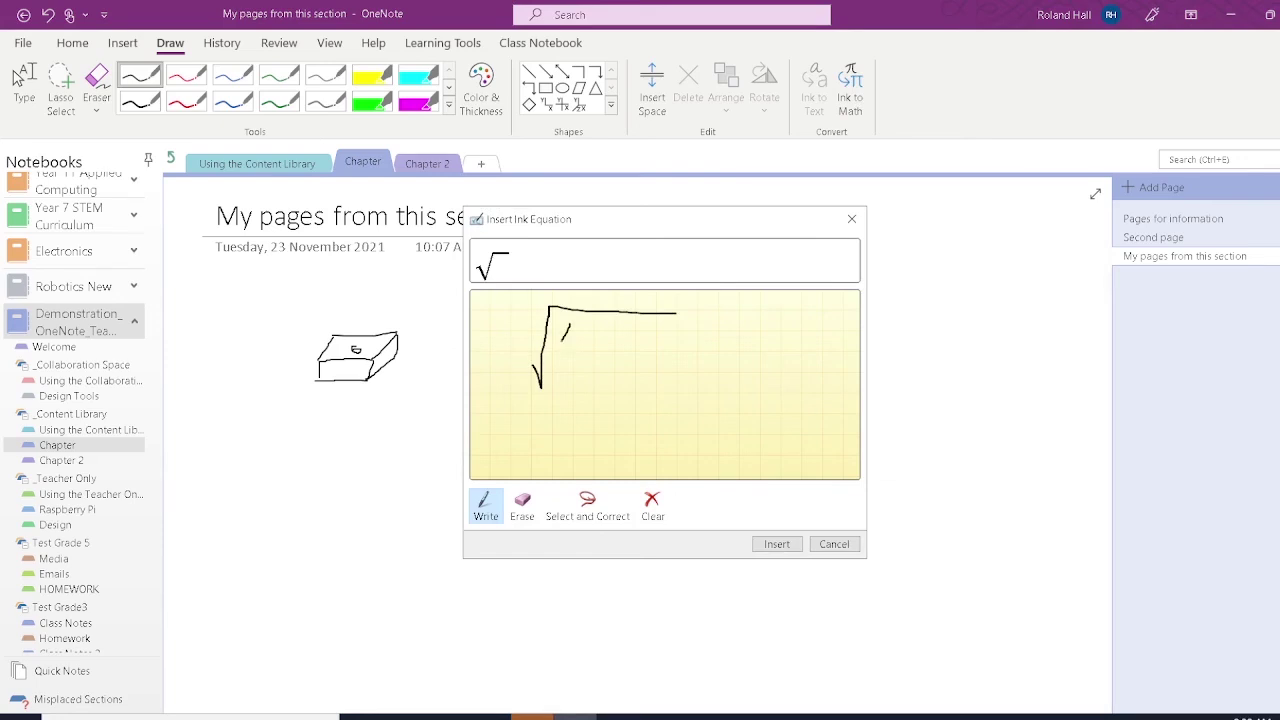
{"action": "left_click_drag", "start_coordinate": [561, 340], "coordinate": [662, 358]}
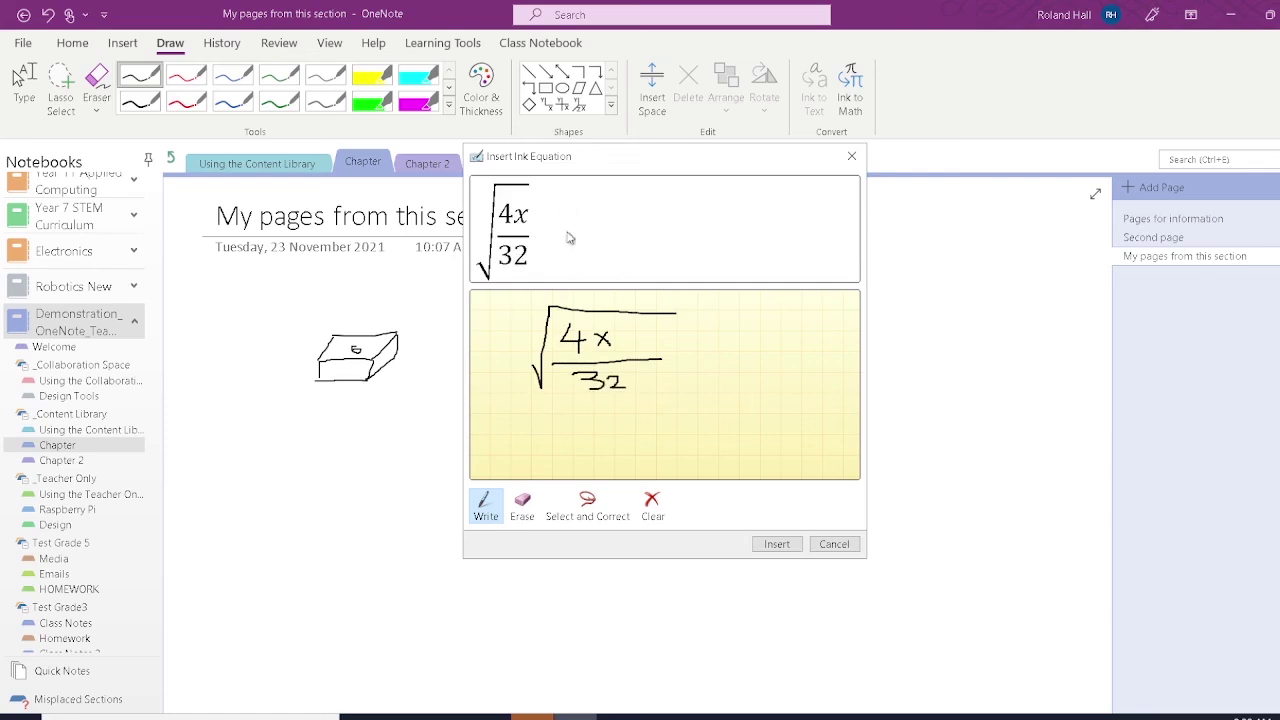
{"action": "left_click", "coordinate": [784, 544]}
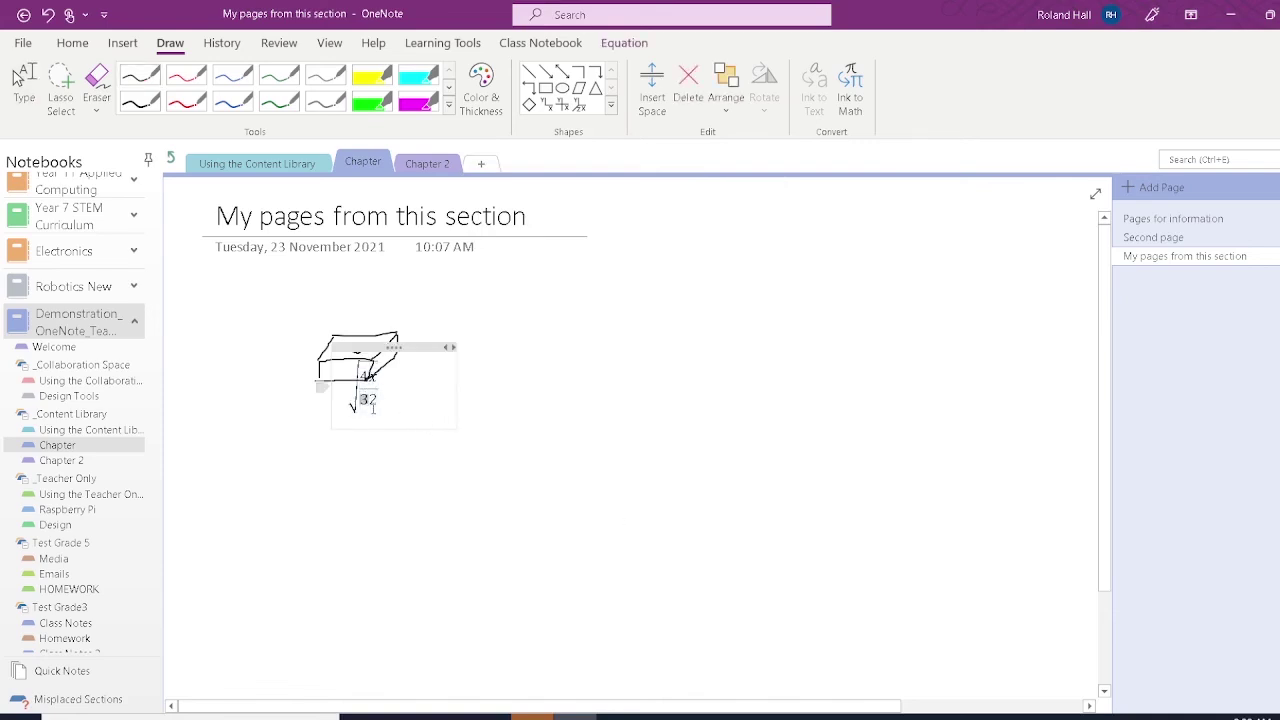
{"action": "left_click", "coordinate": [341, 368]}
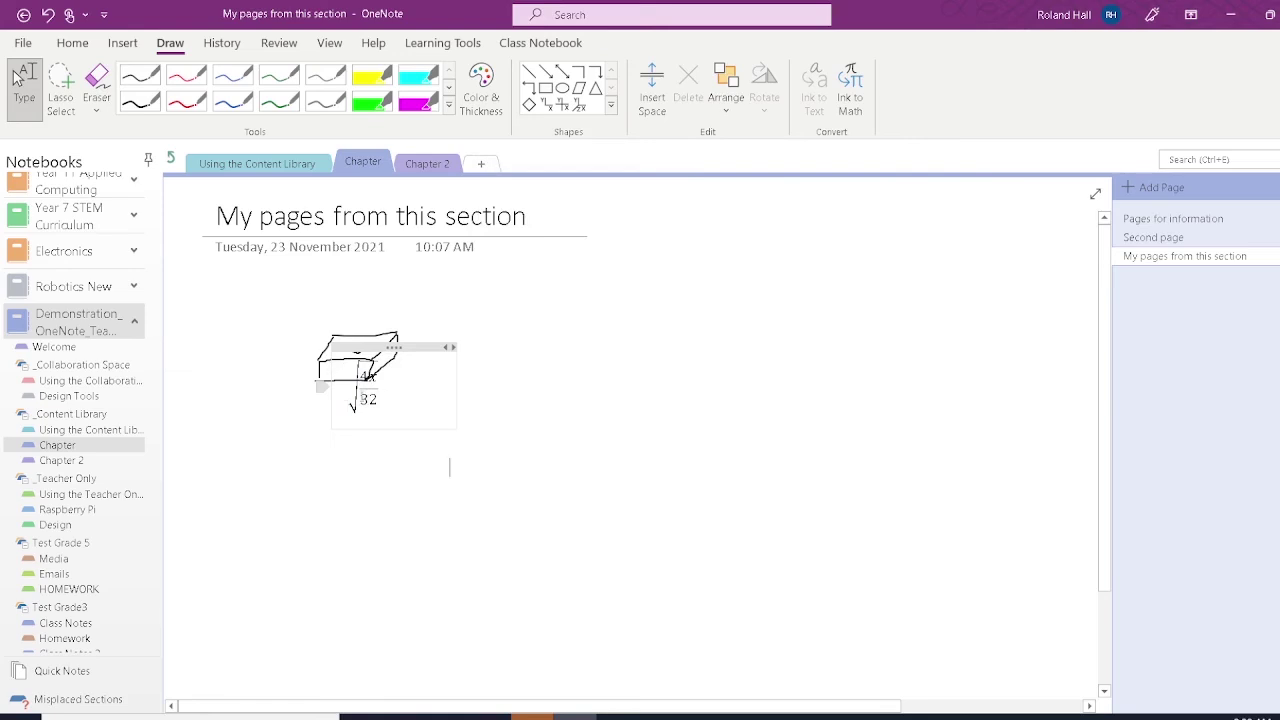
{"action": "left_click_drag", "start_coordinate": [395, 347], "coordinate": [586, 357]}
{"action": "left_click", "coordinate": [725, 466]}
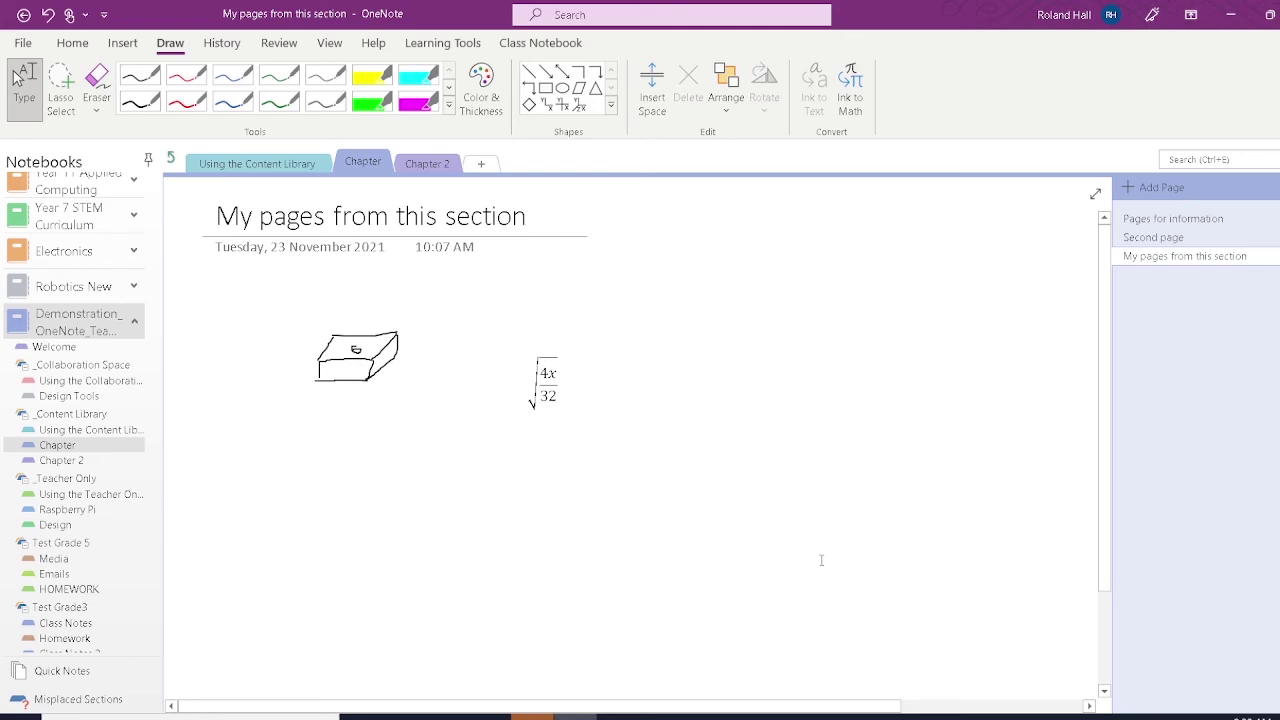
- Highlight "My pages from" in the page title in bright green and circle those words with a thin green pen
{"action": "left_click", "coordinate": [372, 103]}
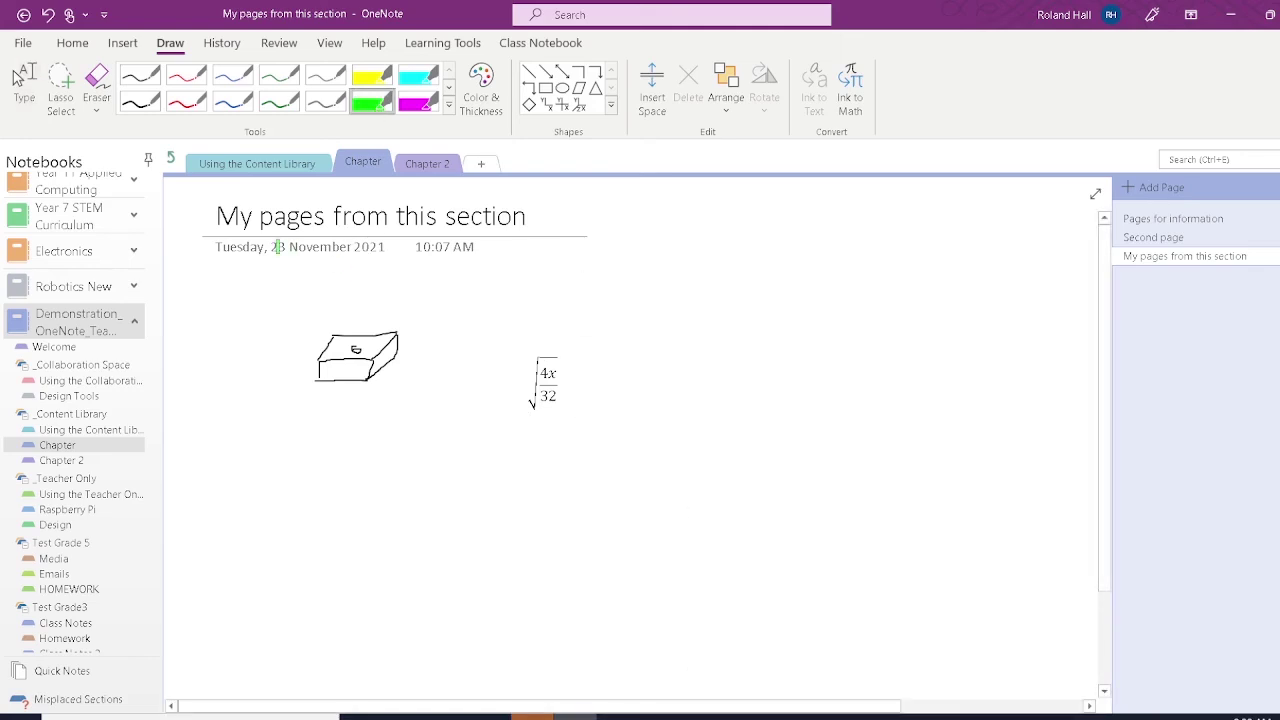
{"action": "left_click_drag", "start_coordinate": [222, 217], "coordinate": [406, 218]}
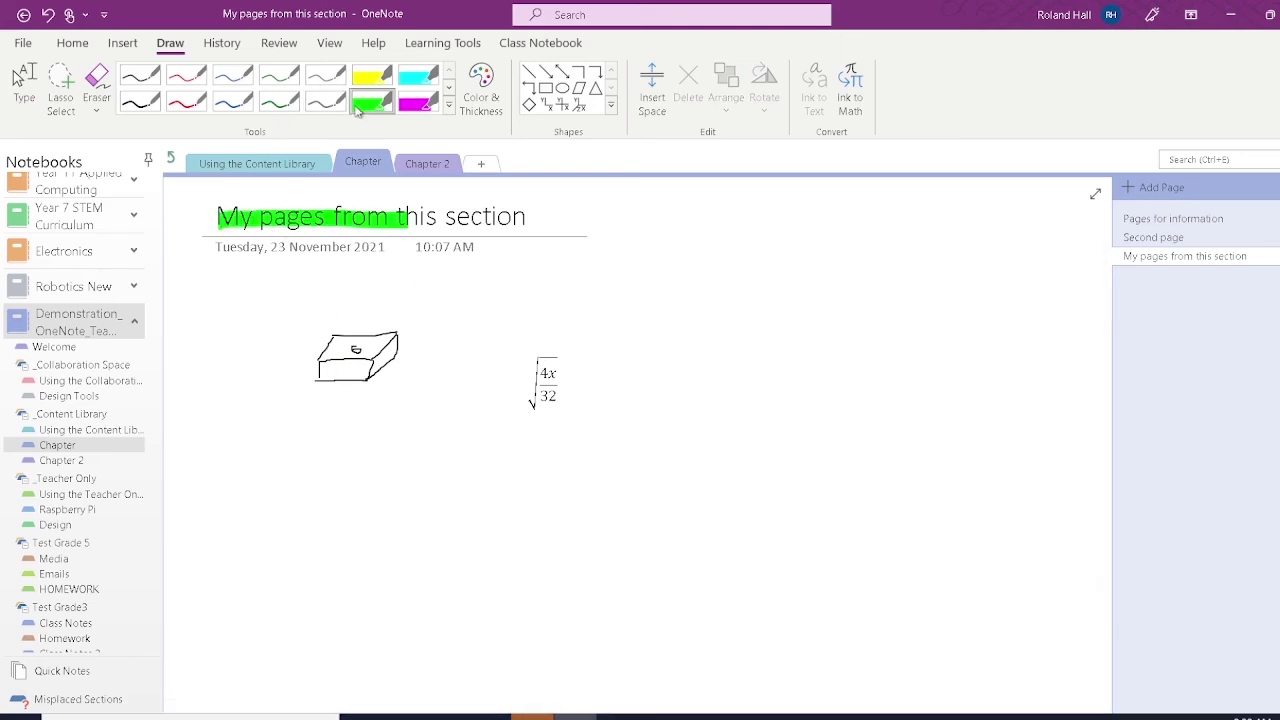
{"action": "left_click", "coordinate": [279, 75]}
{"action": "mouse_move", "coordinate": [234, 188]}
{"action": "left_mouse_down"}
{"action": "mouse_move", "coordinate": [196, 191]}
{"action": "mouse_move", "coordinate": [249, 253]}
{"action": "mouse_move", "coordinate": [391, 249]}
{"action": "mouse_move", "coordinate": [232, 200]}
{"action": "left_mouse_up"}
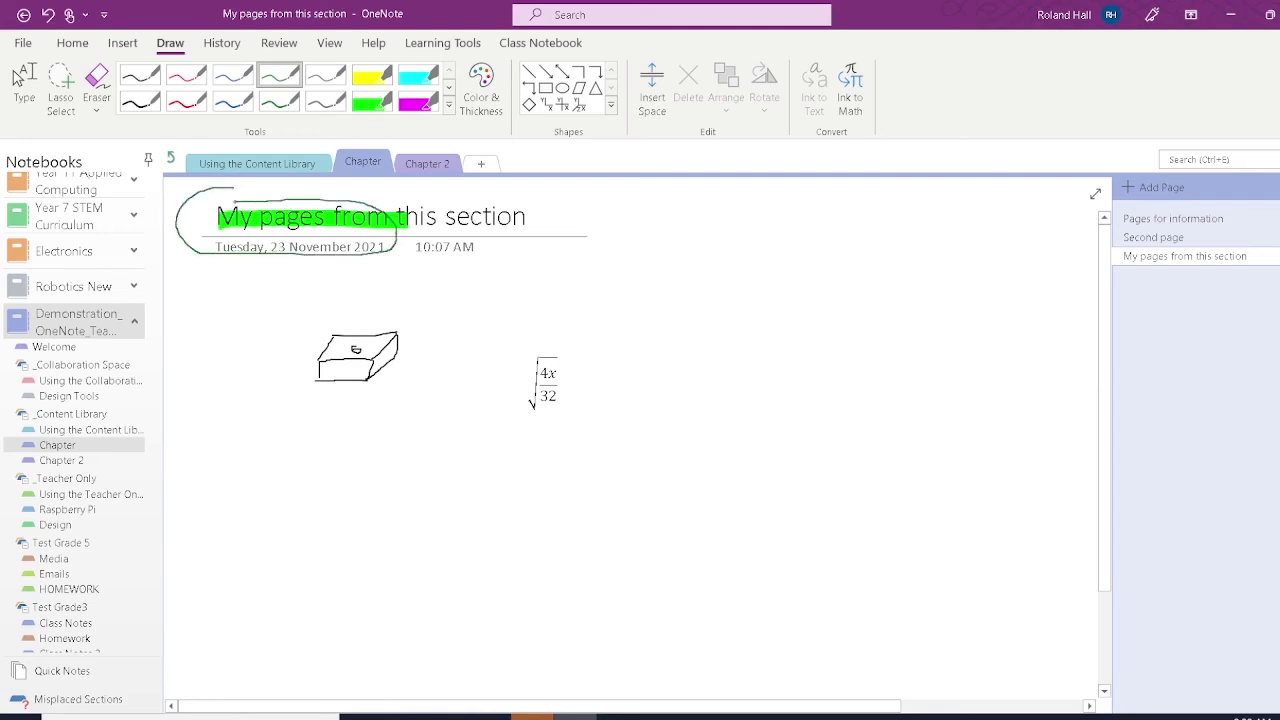
- Draw a green rectangle beside the page title and a green parallelogram below that rectangle
{"action": "left_click", "coordinate": [545, 88]}
{"action": "left_click_drag", "start_coordinate": [709, 224], "coordinate": [761, 301]}
{"action": "left_click_drag", "start_coordinate": [847, 313], "coordinate": [865, 328]}
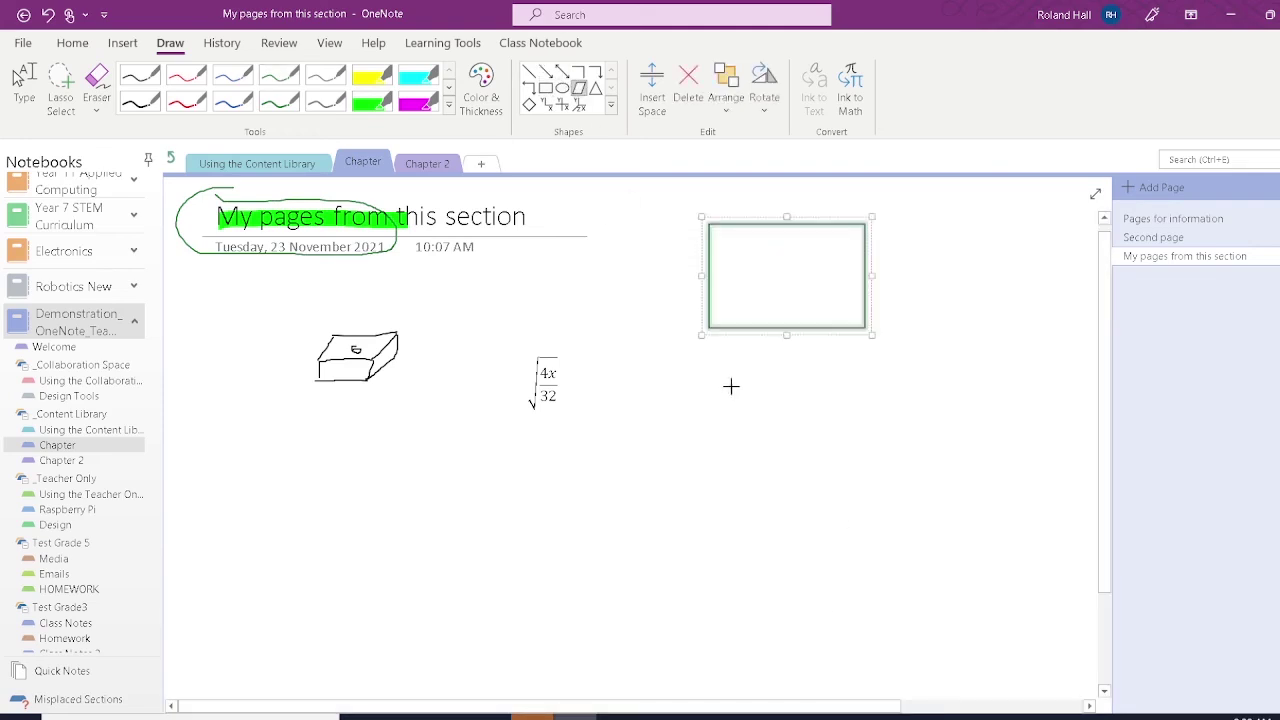
{"action": "left_click_drag", "start_coordinate": [709, 405], "coordinate": [897, 482]}
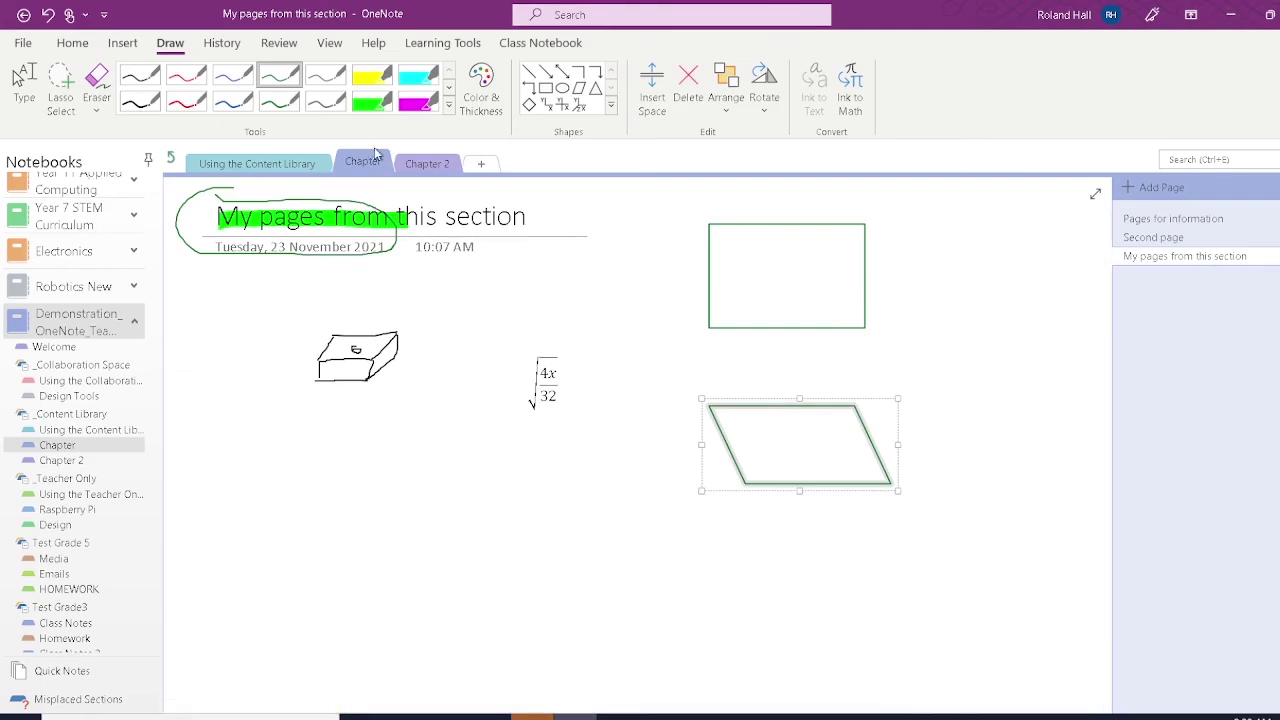
- Set up a thicker dark blue pen and scribble a freehand stroke below the box sketch
{"action": "left_click", "coordinate": [481, 88]}
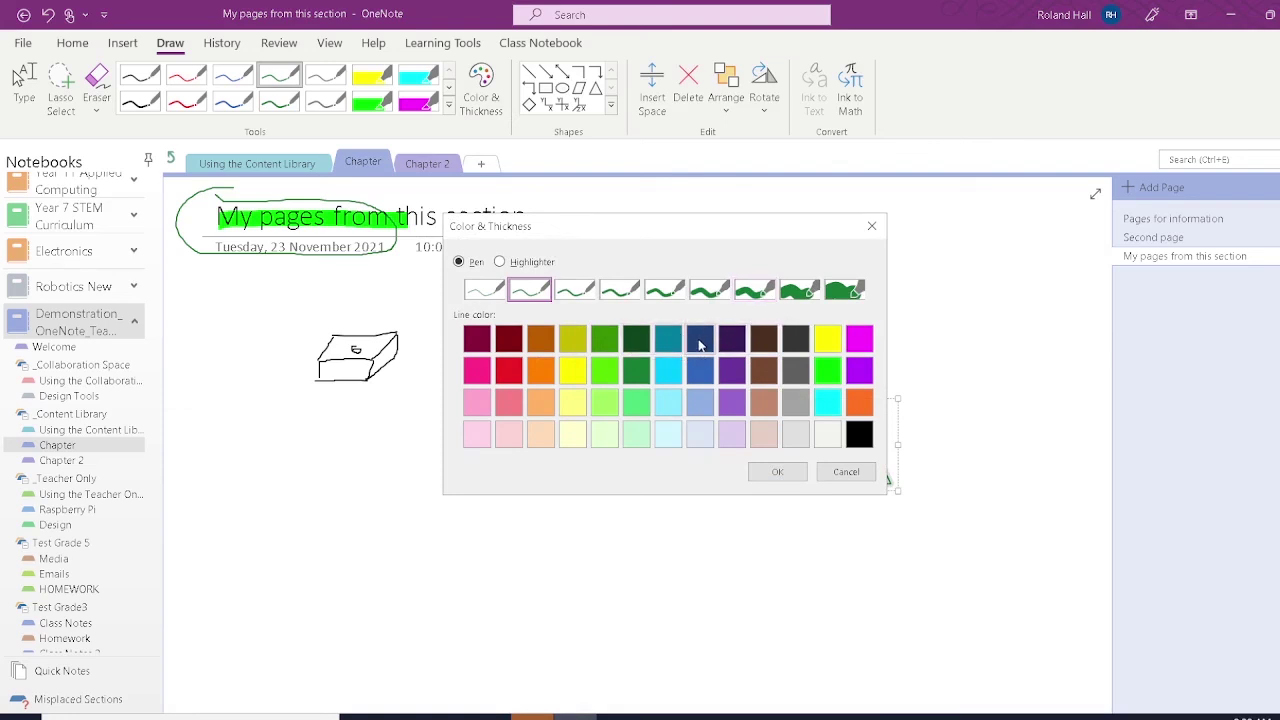
{"action": "left_click", "coordinate": [700, 343]}
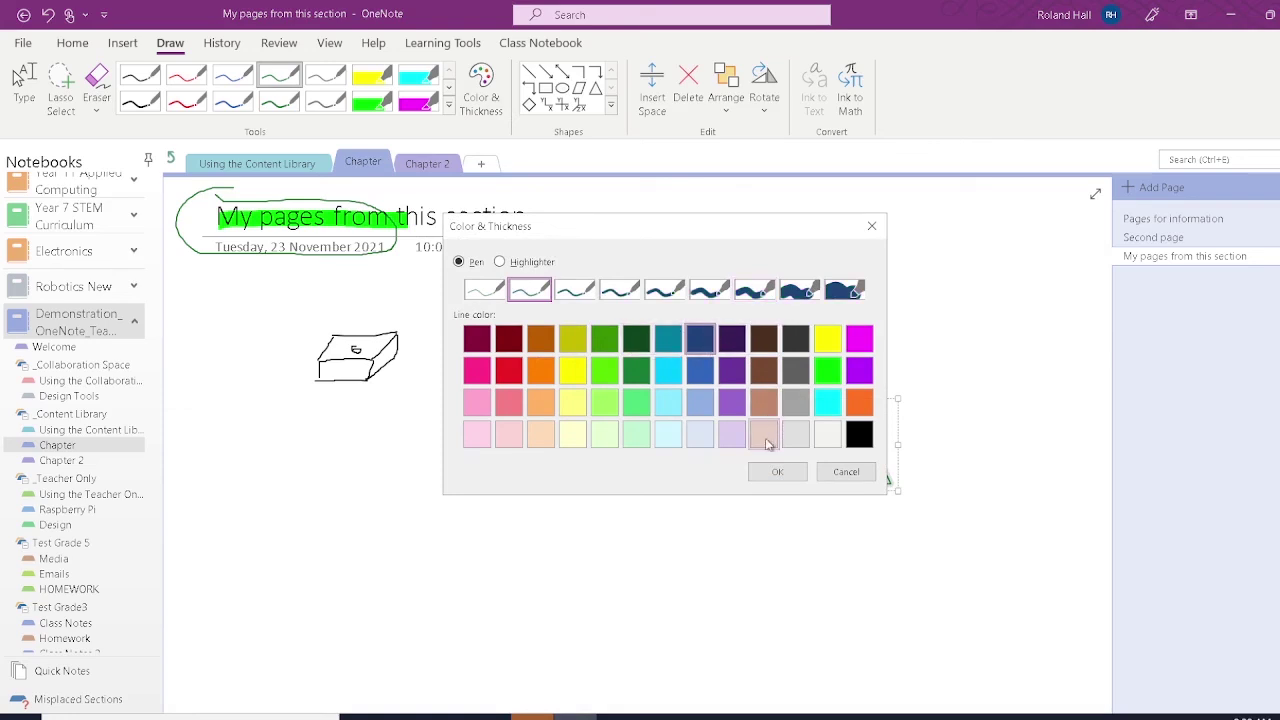
{"action": "left_click", "coordinate": [709, 289]}
{"action": "left_click", "coordinate": [780, 471]}
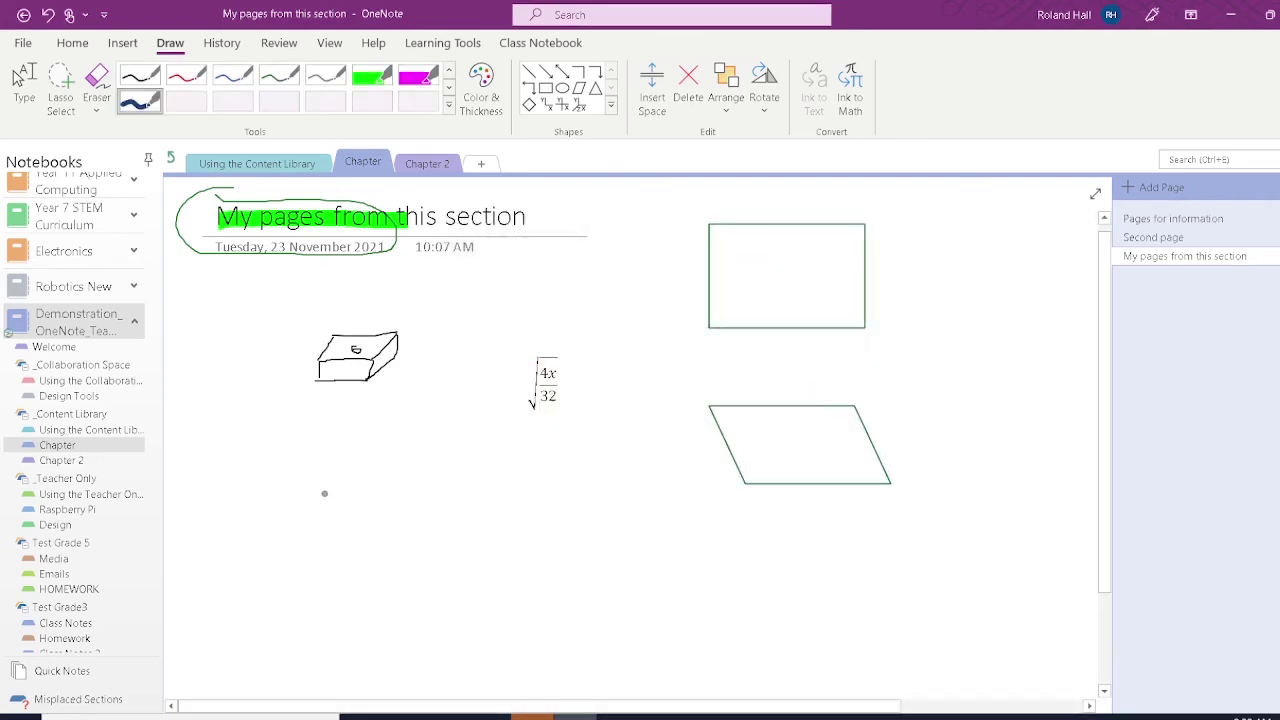
{"action": "mouse_move", "coordinate": [288, 510]}
{"action": "left_mouse_down"}
{"action": "mouse_move", "coordinate": [280, 530]}
{"action": "mouse_move", "coordinate": [399, 512]}
{"action": "mouse_move", "coordinate": [372, 549]}
{"action": "mouse_move", "coordinate": [318, 503]}
{"action": "mouse_move", "coordinate": [390, 490]}
{"action": "mouse_move", "coordinate": [435, 510]}
{"action": "mouse_move", "coordinate": [456, 484]}
{"action": "left_mouse_up"}
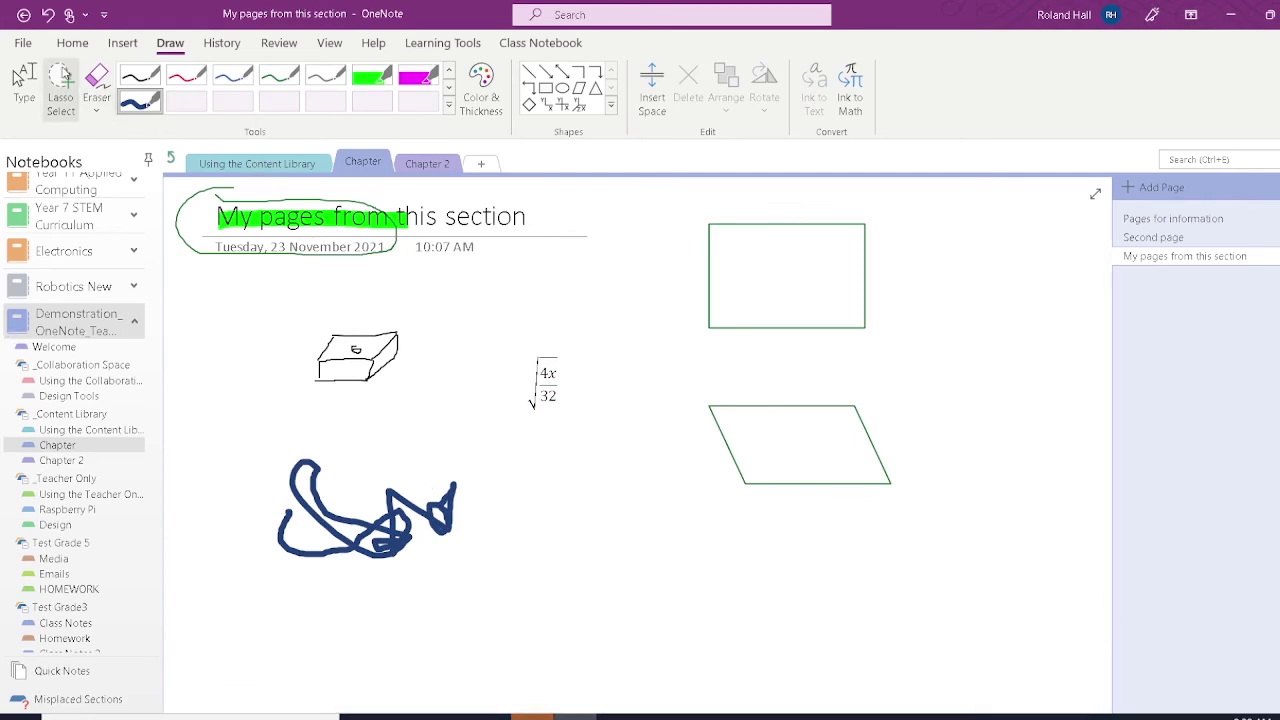
- Erase the blue scribble, box sketch, rectangle, parallelogram and green circle, keeping the equation and the title's highlight
{"action": "left_click", "coordinate": [96, 80]}
{"action": "left_click", "coordinate": [337, 480]}
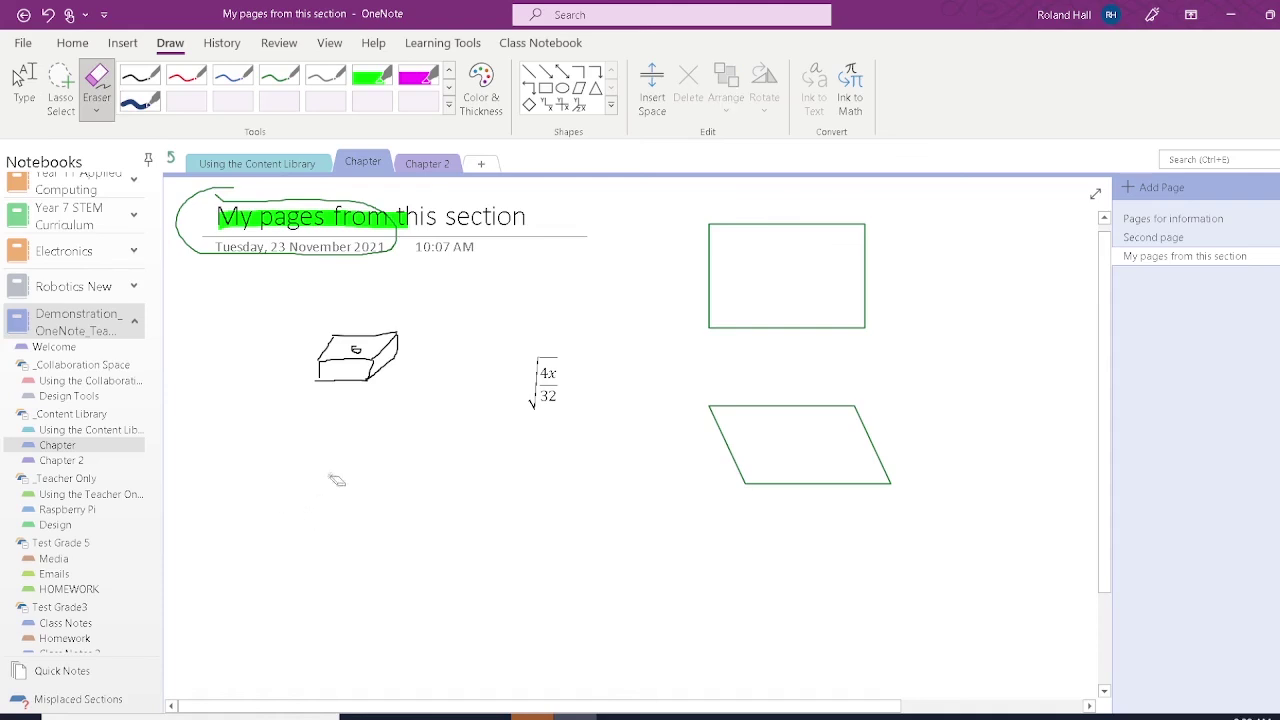
{"action": "left_click_drag", "start_coordinate": [326, 367], "coordinate": [372, 378]}
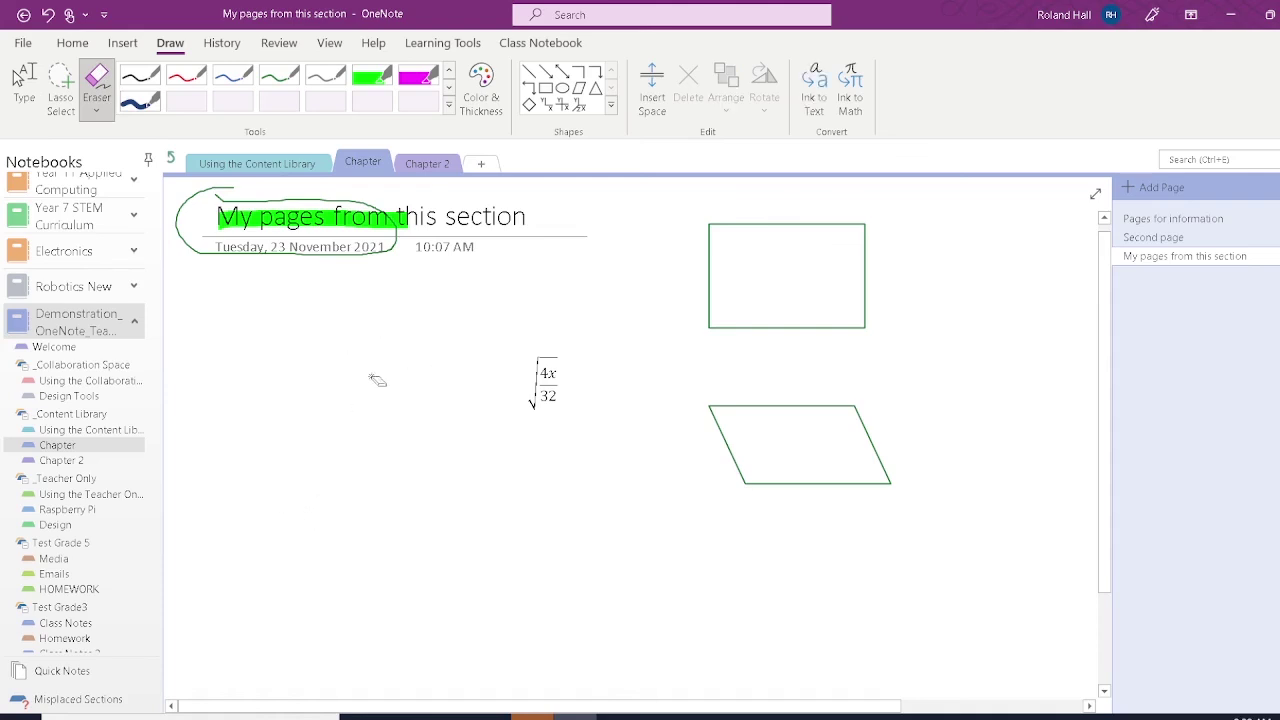
{"action": "left_click", "coordinate": [708, 322]}
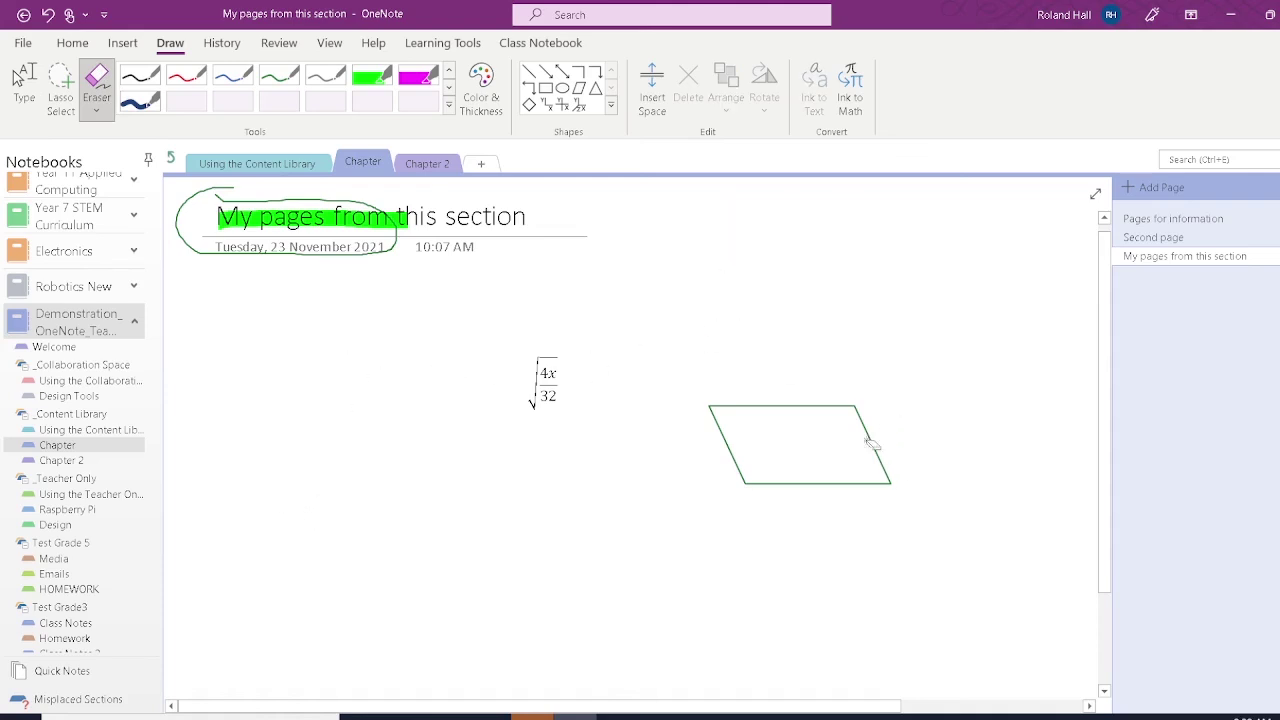
{"action": "left_click", "coordinate": [873, 444]}
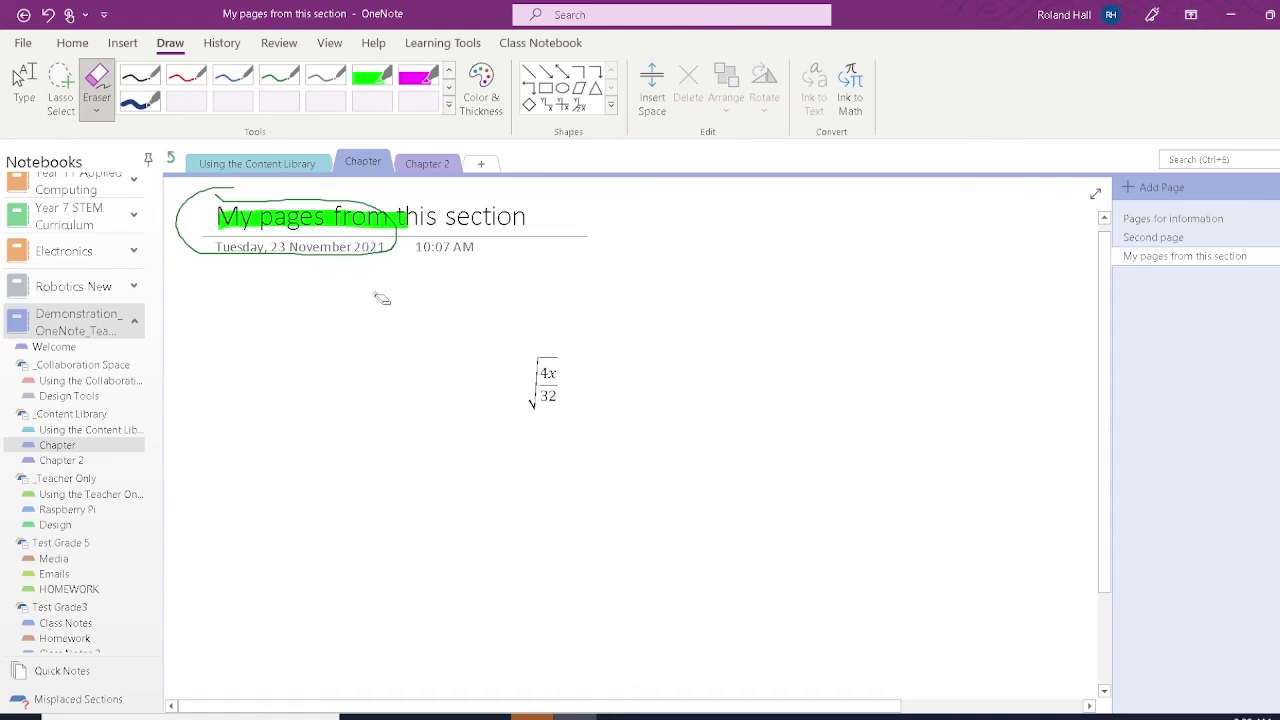
{"action": "left_click", "coordinate": [398, 218]}
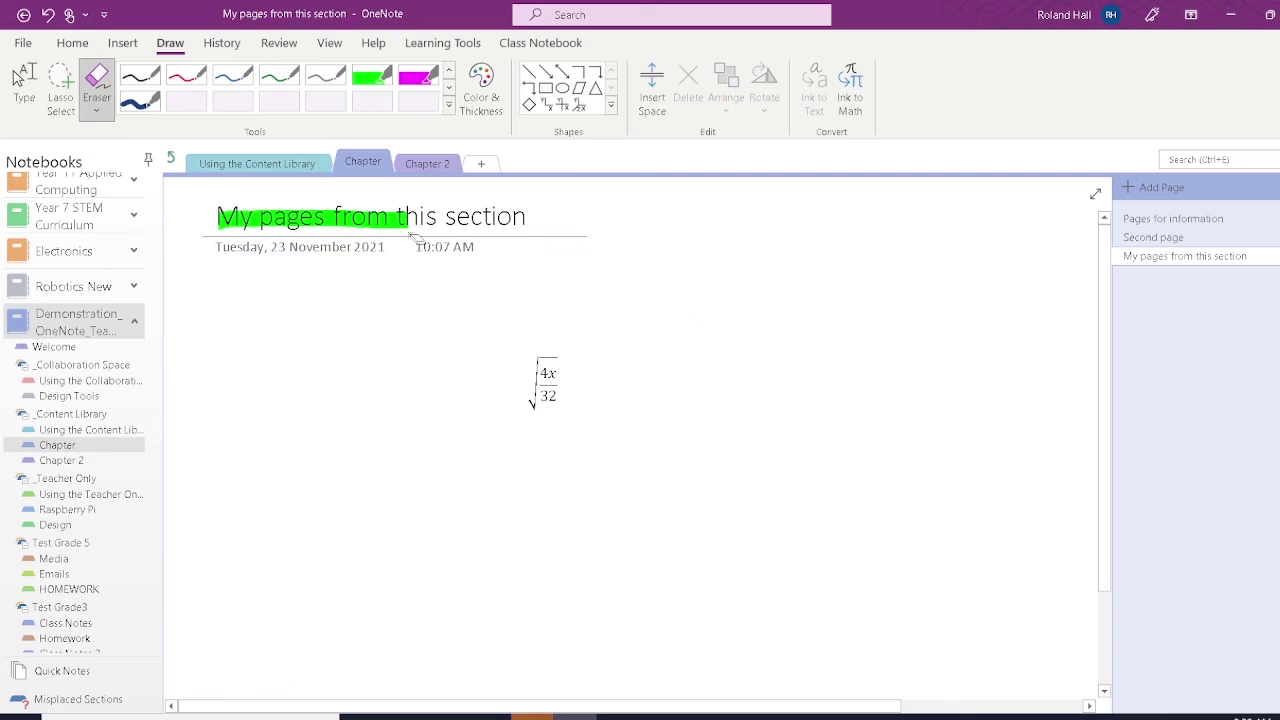
{"action": "left_click", "coordinate": [224, 45]}
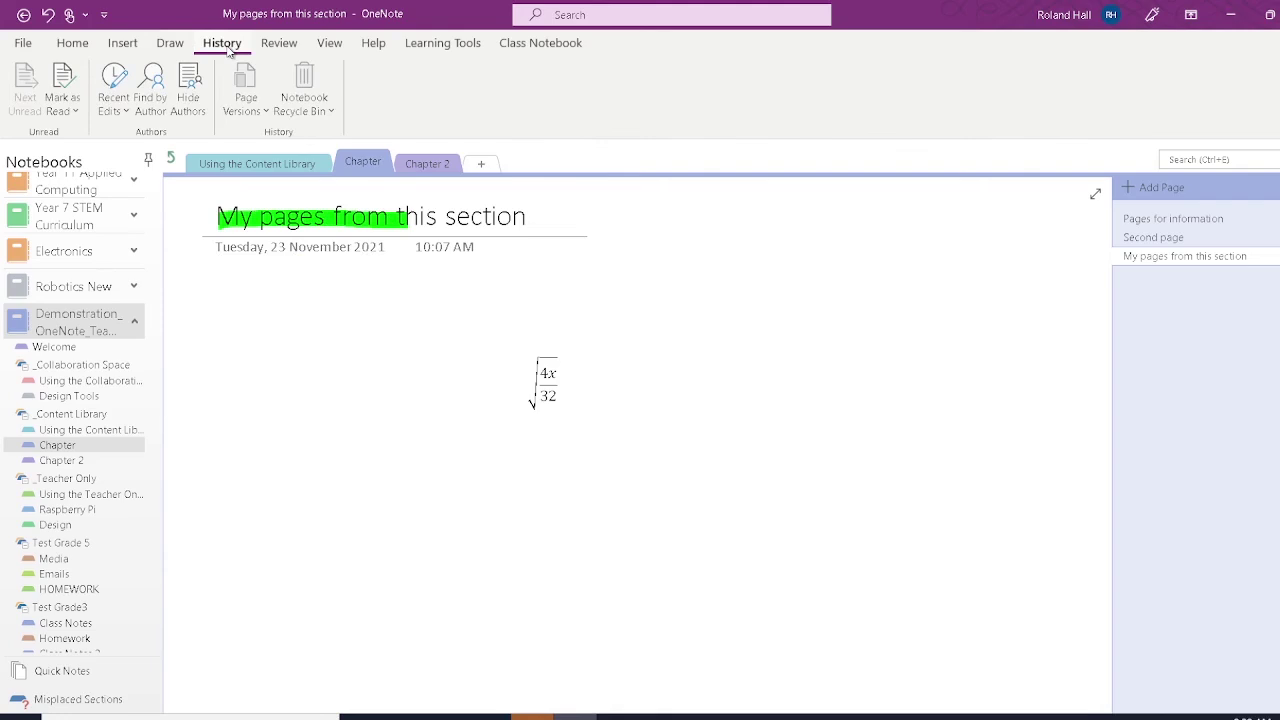
{"action": "left_click", "coordinate": [278, 45]}
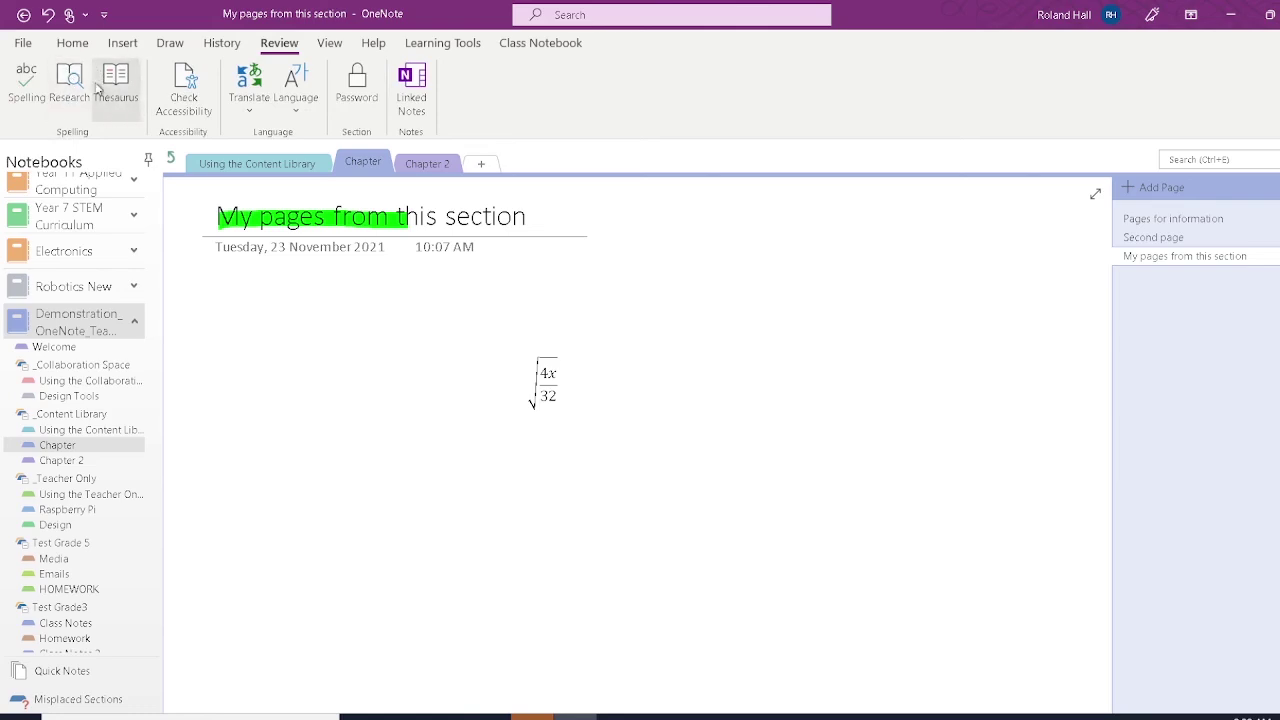
{"action": "left_click", "coordinate": [328, 45]}
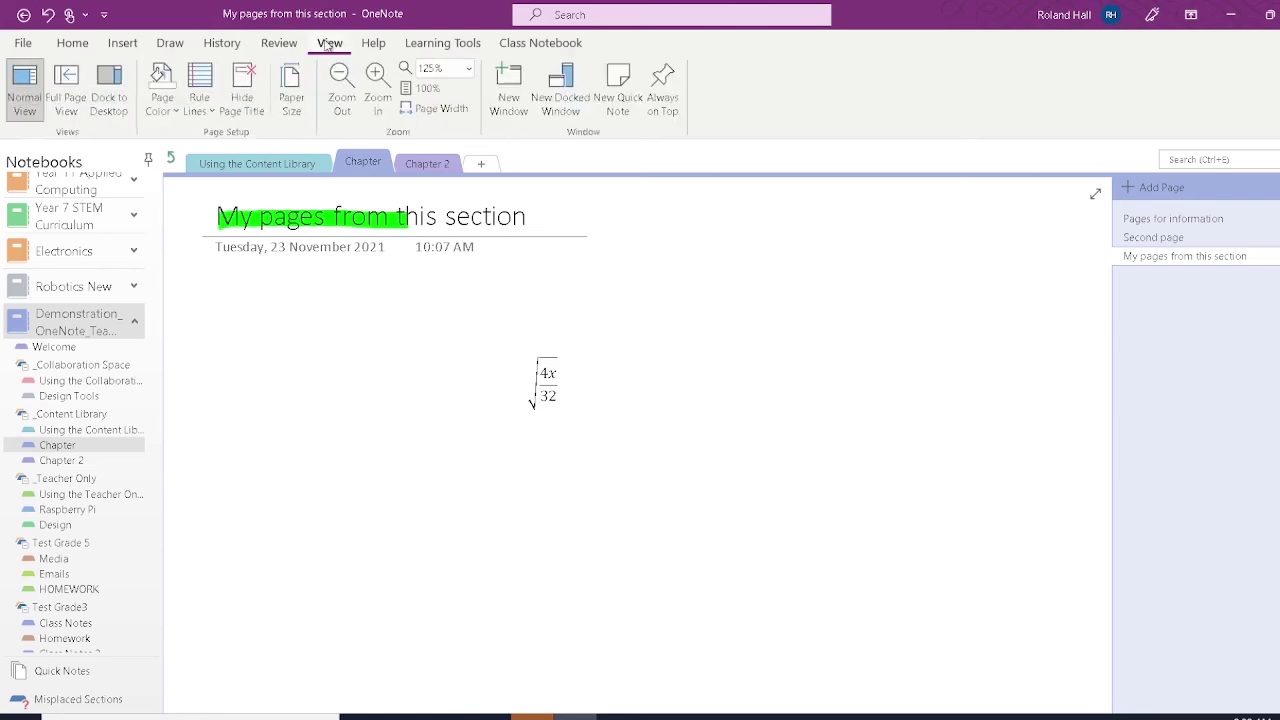
- Try zooming the page in and then back out to 100%
{"action": "left_click", "coordinate": [378, 84]}
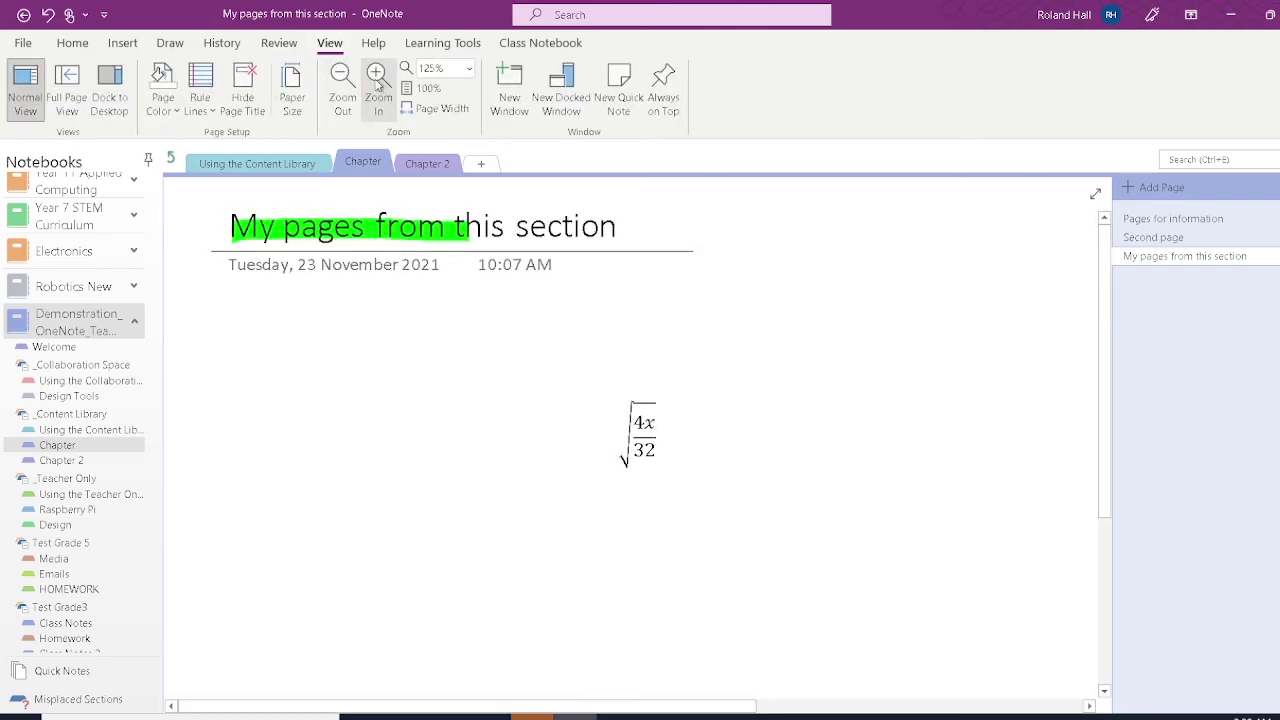
{"action": "left_click", "coordinate": [378, 84]}
{"action": "left_click", "coordinate": [341, 82]}
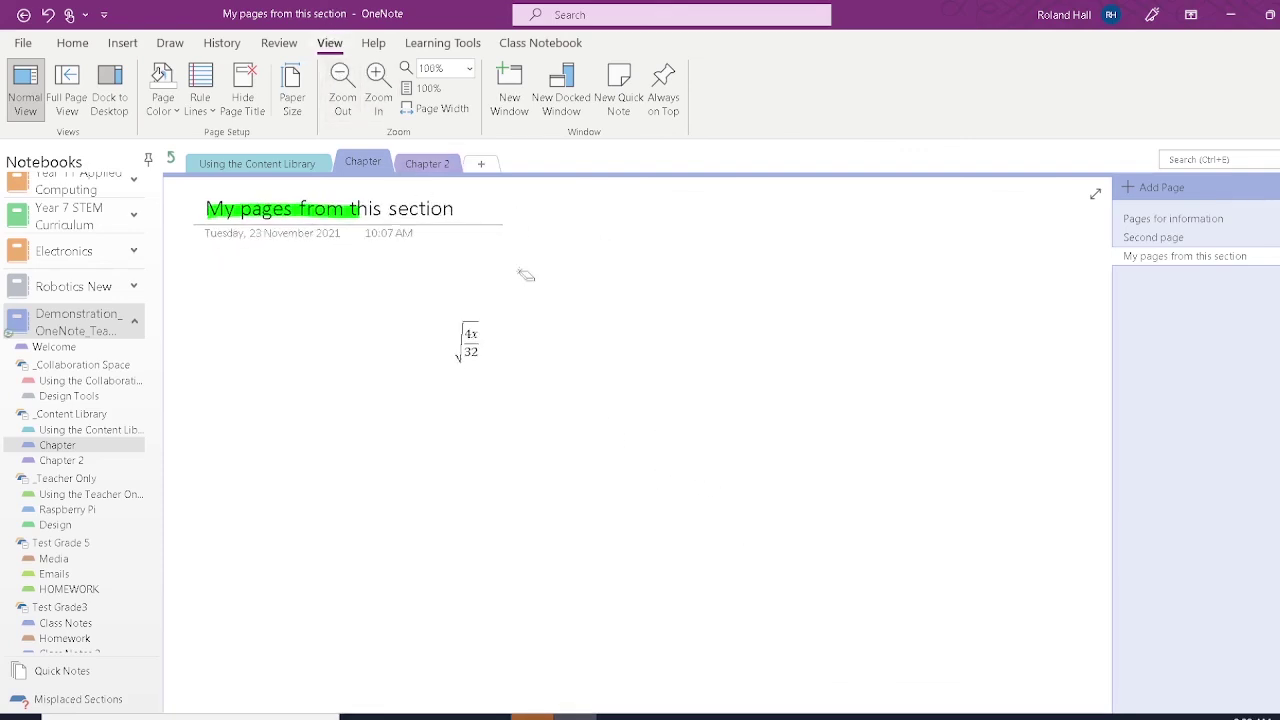
{"action": "left_click", "coordinate": [375, 48]}
{"action": "left_click", "coordinate": [419, 48]}
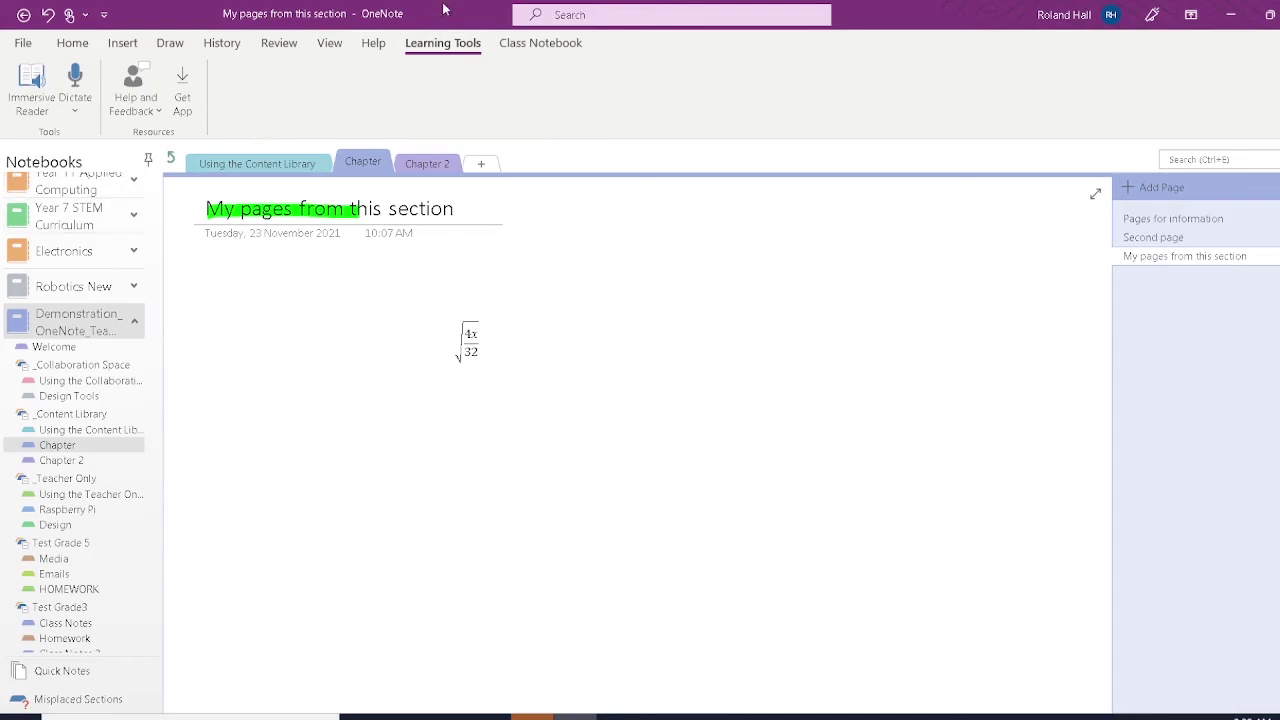
{"action": "left_click", "coordinate": [534, 45]}
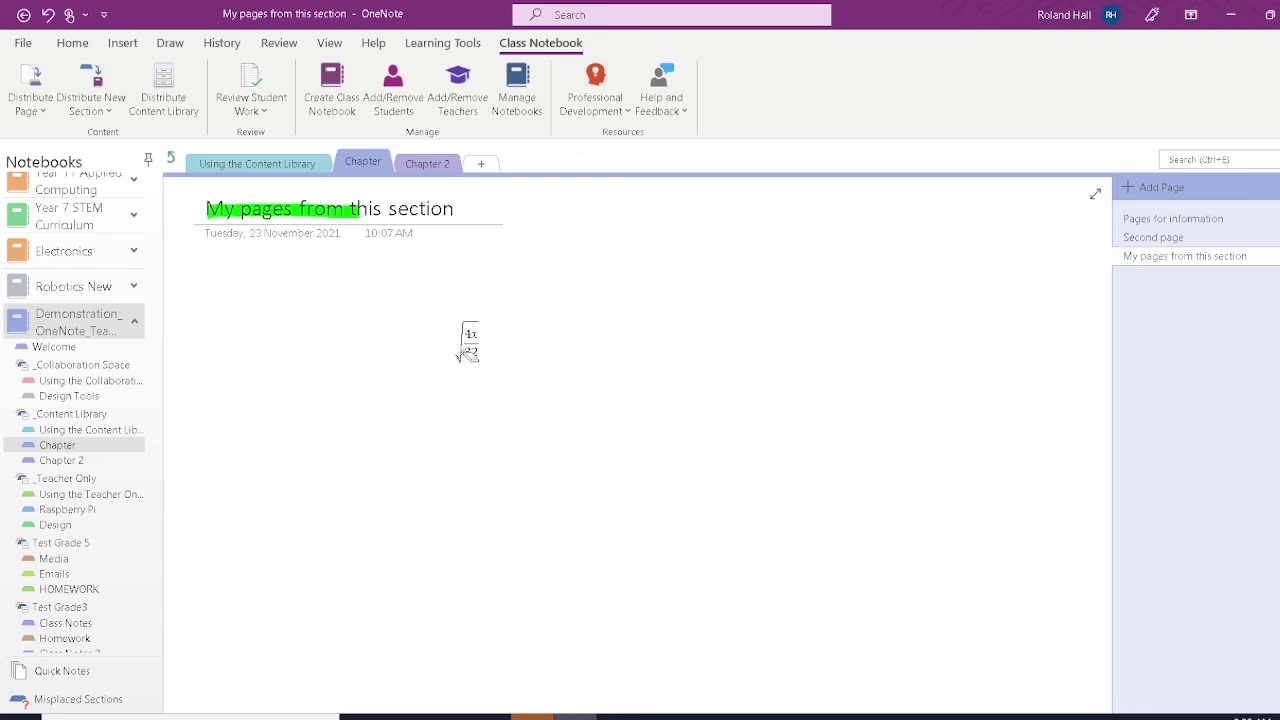
{"action": "left_click", "coordinate": [72, 43]}
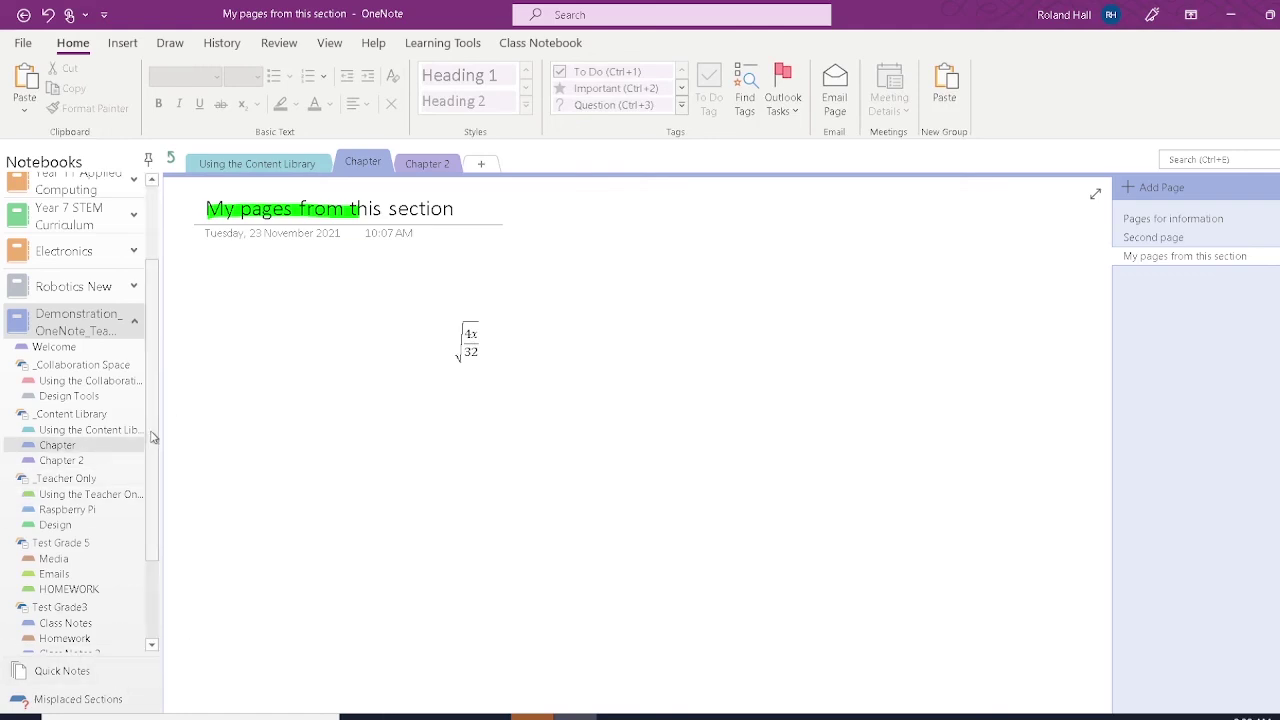
- Open the Teacher Diary 1 notebook and collapse the demonstration class notebook's list of sections
{"action": "left_click_drag", "start_coordinate": [153, 437], "coordinate": [152, 210]}
{"action": "left_click", "coordinate": [72, 191]}
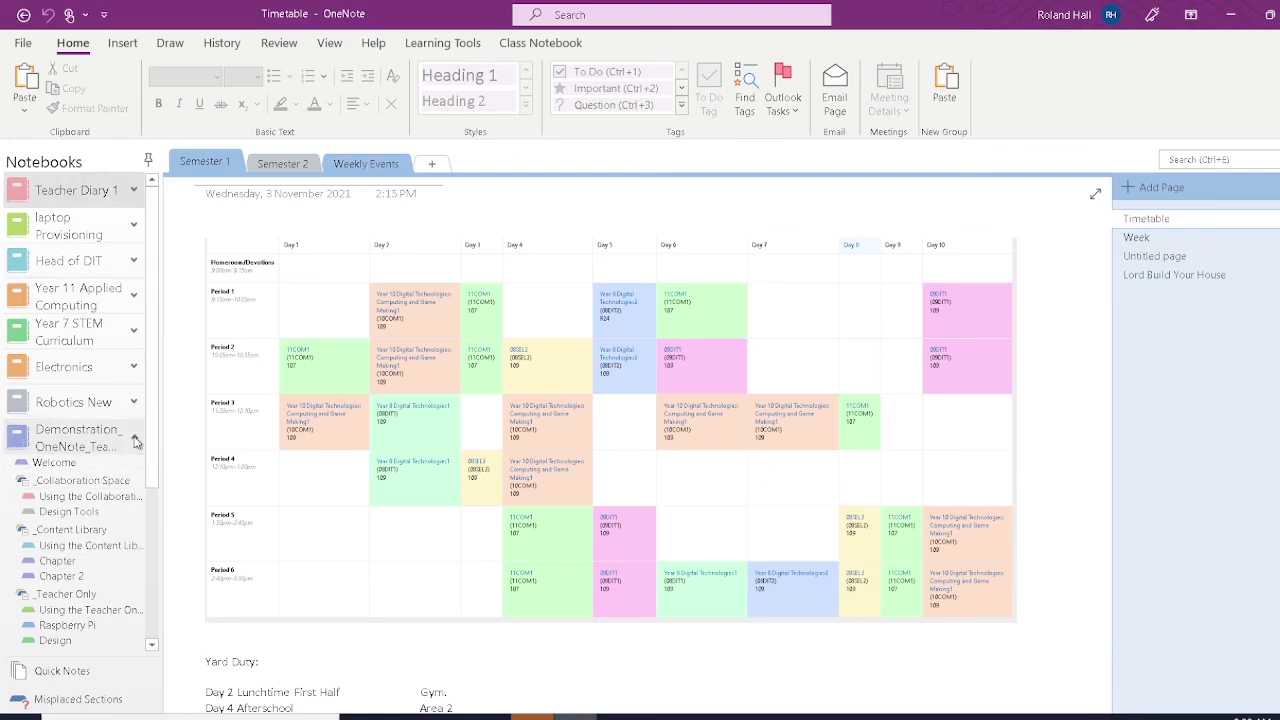
{"action": "left_click", "coordinate": [136, 441]}
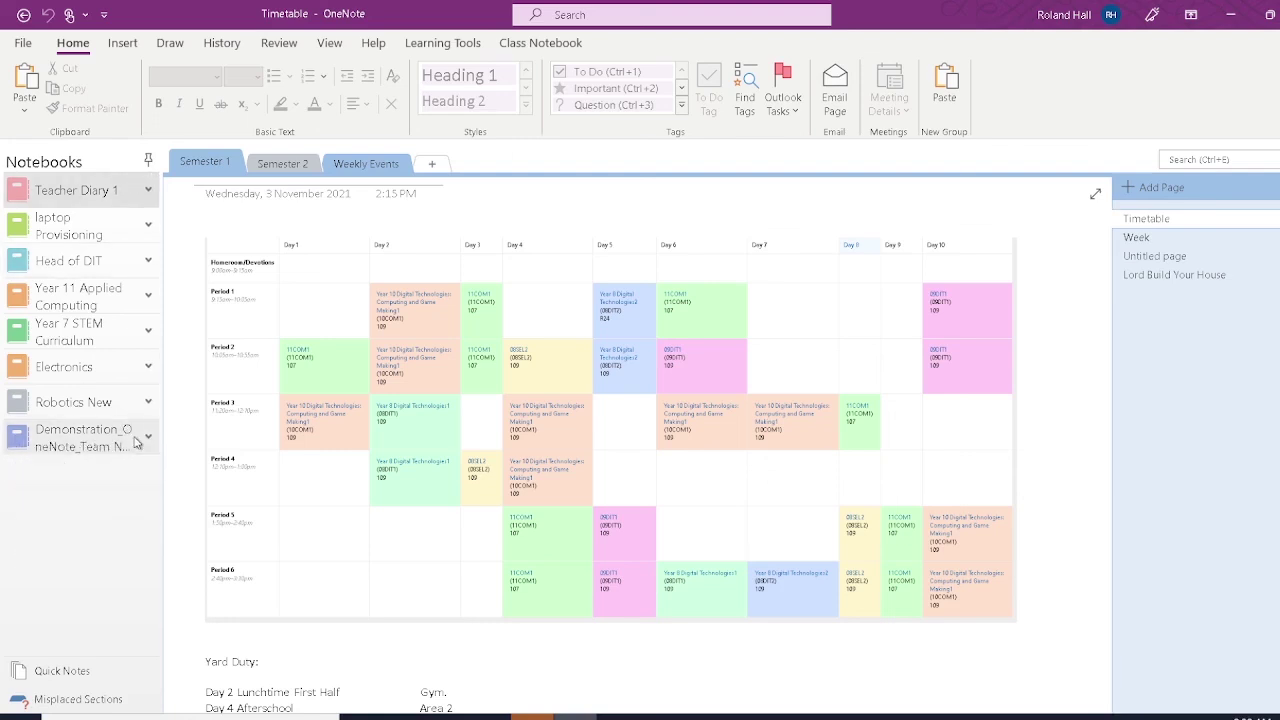
- Add a section with the default name and insert the Everyday Rewards email from the Outlook inbox on its page as a printout
{"action": "left_click", "coordinate": [430, 165]}
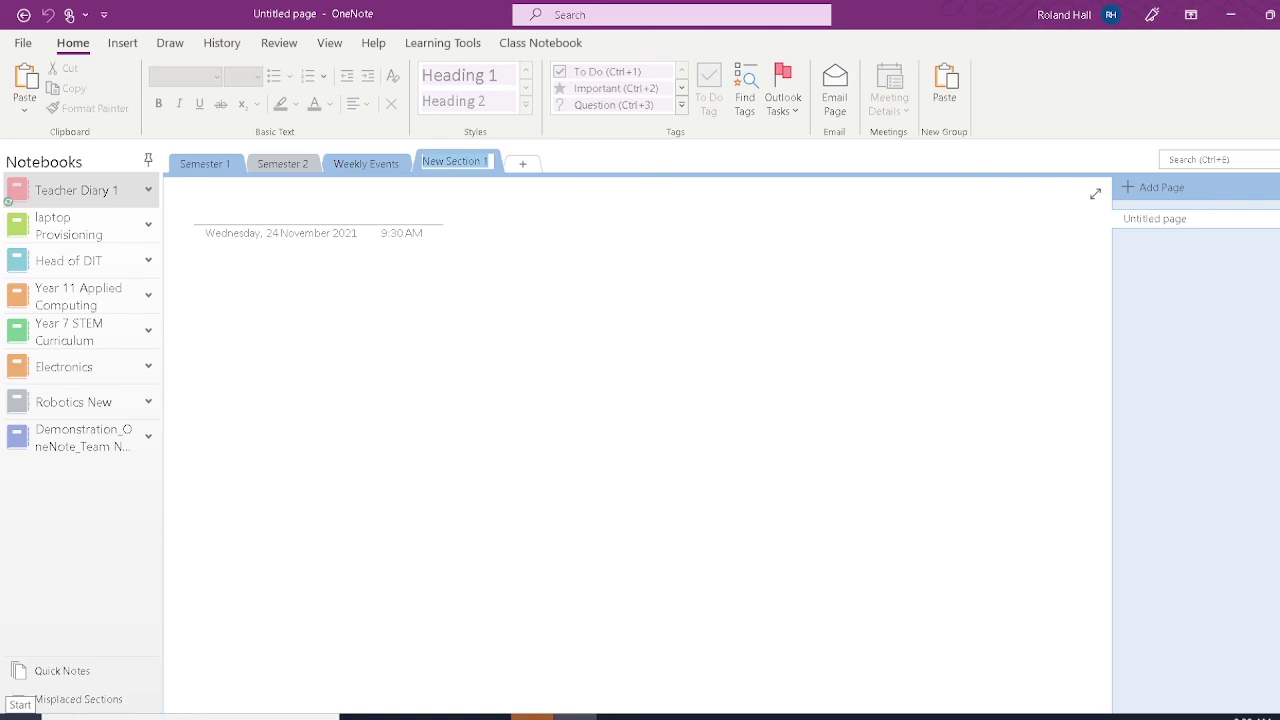
{"action": "key", "text": "Return"}
{"action": "left_click", "coordinate": [20, 705]}
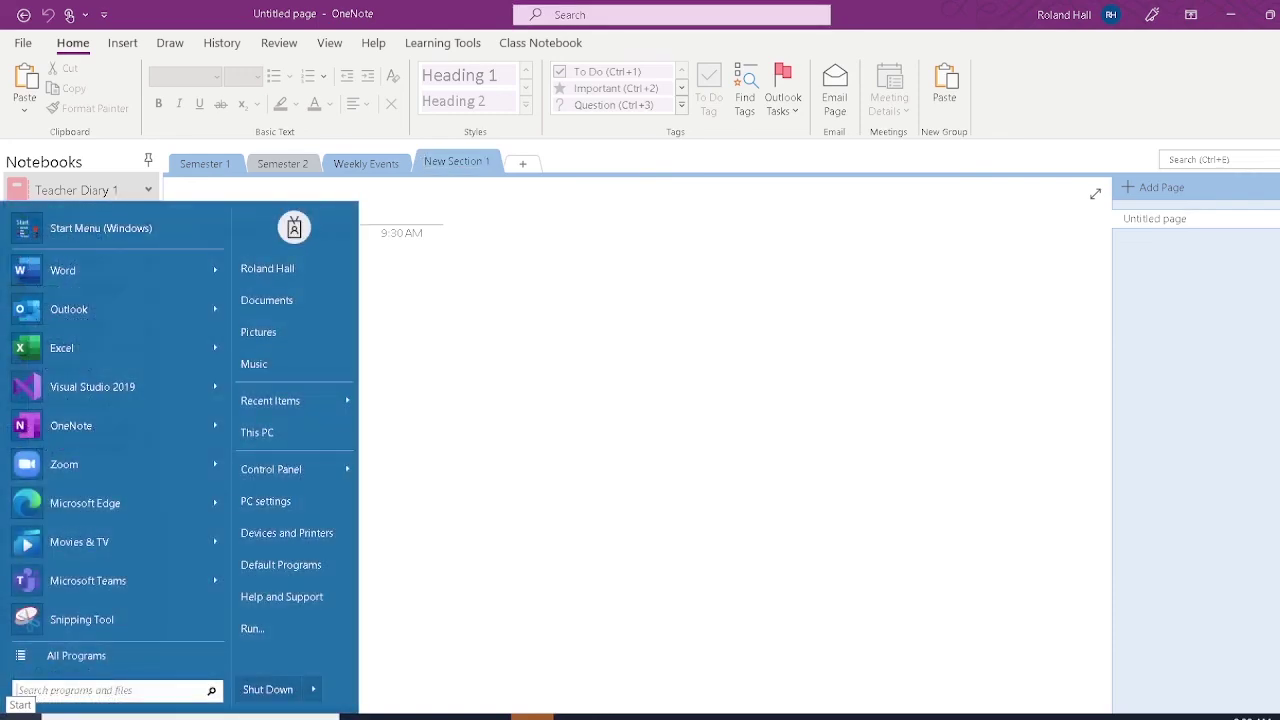
{"action": "type", "text": "out"}
{"action": "key", "text": "Return"}
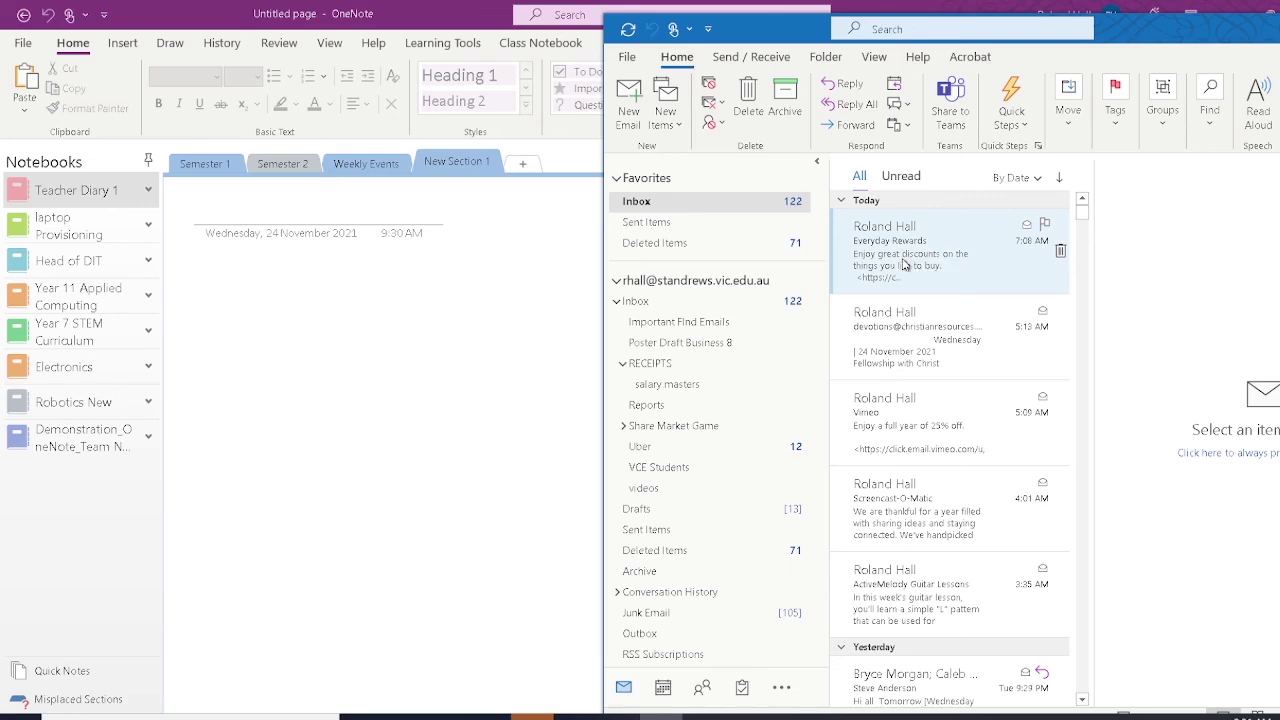
{"action": "left_click_drag", "start_coordinate": [903, 264], "coordinate": [250, 366]}
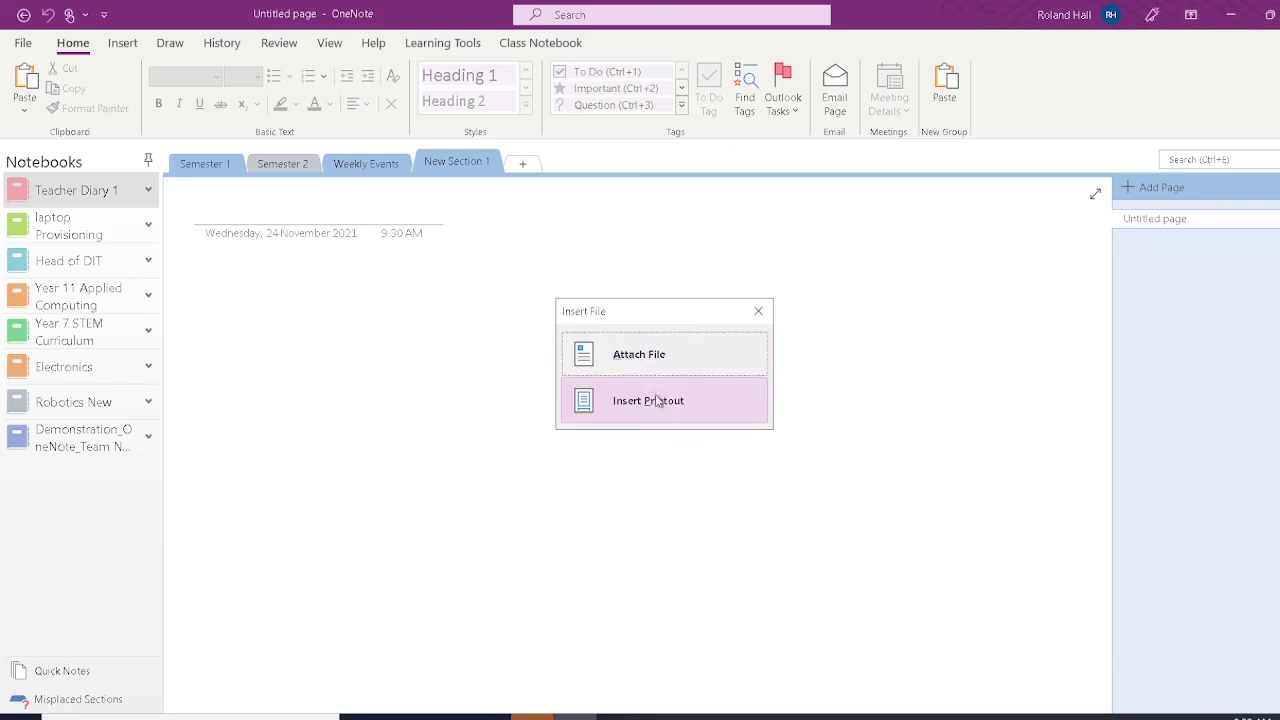
{"action": "left_click", "coordinate": [657, 405]}
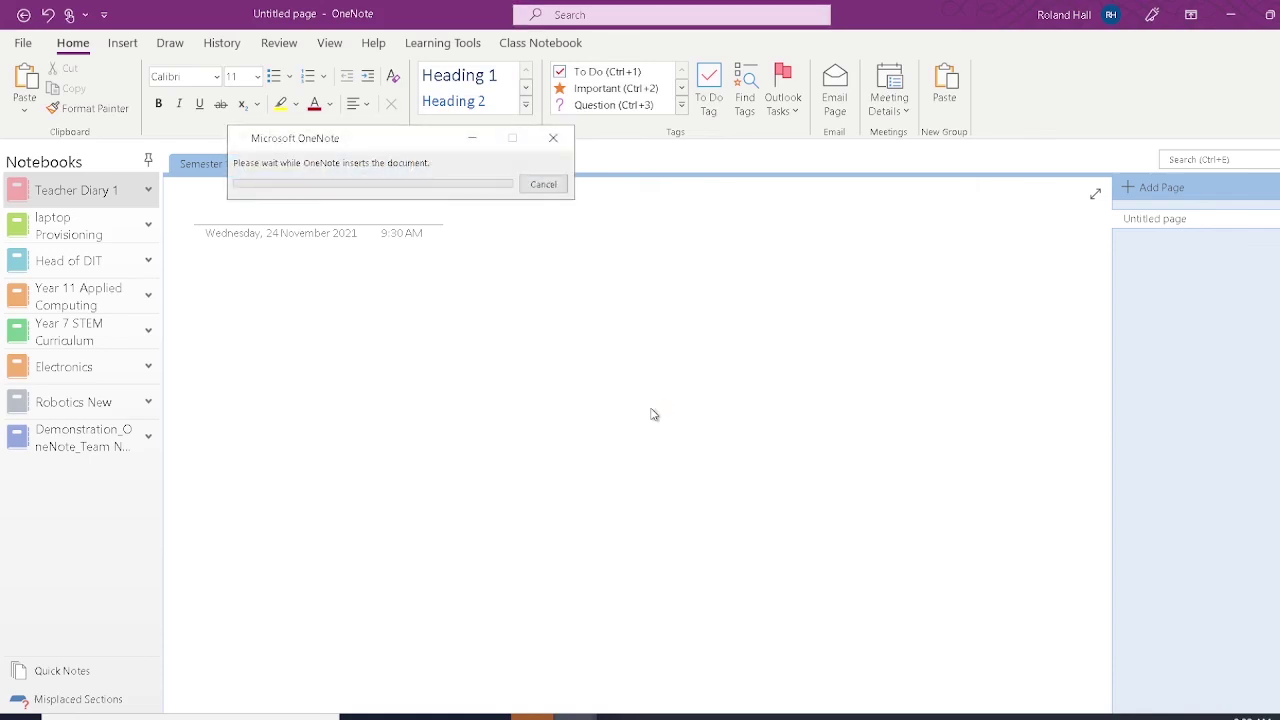
- Look through the inserted email printout, from the attached message and header down to the product specials
{"action": "left_click_drag", "start_coordinate": [1104, 228], "coordinate": [1102, 260]}
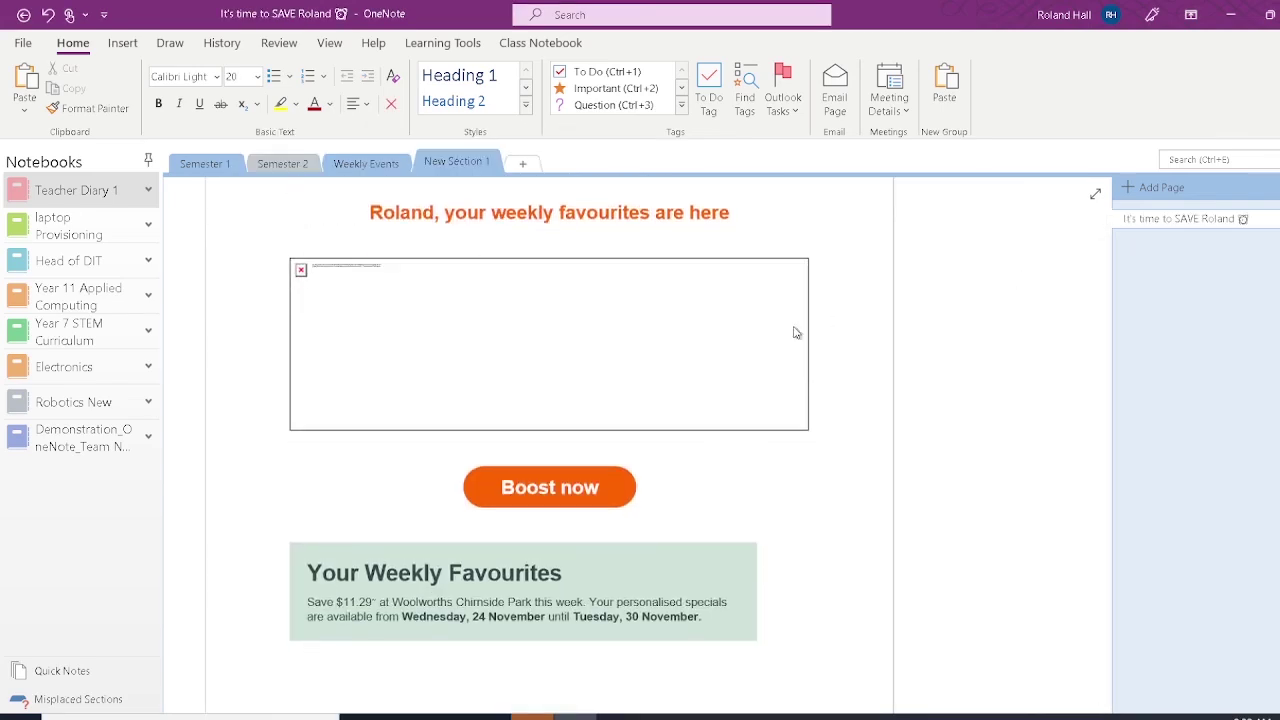
{"action": "scroll", "coordinate": [583, 306], "scroll_direction": "up", "scroll_amount": 5}
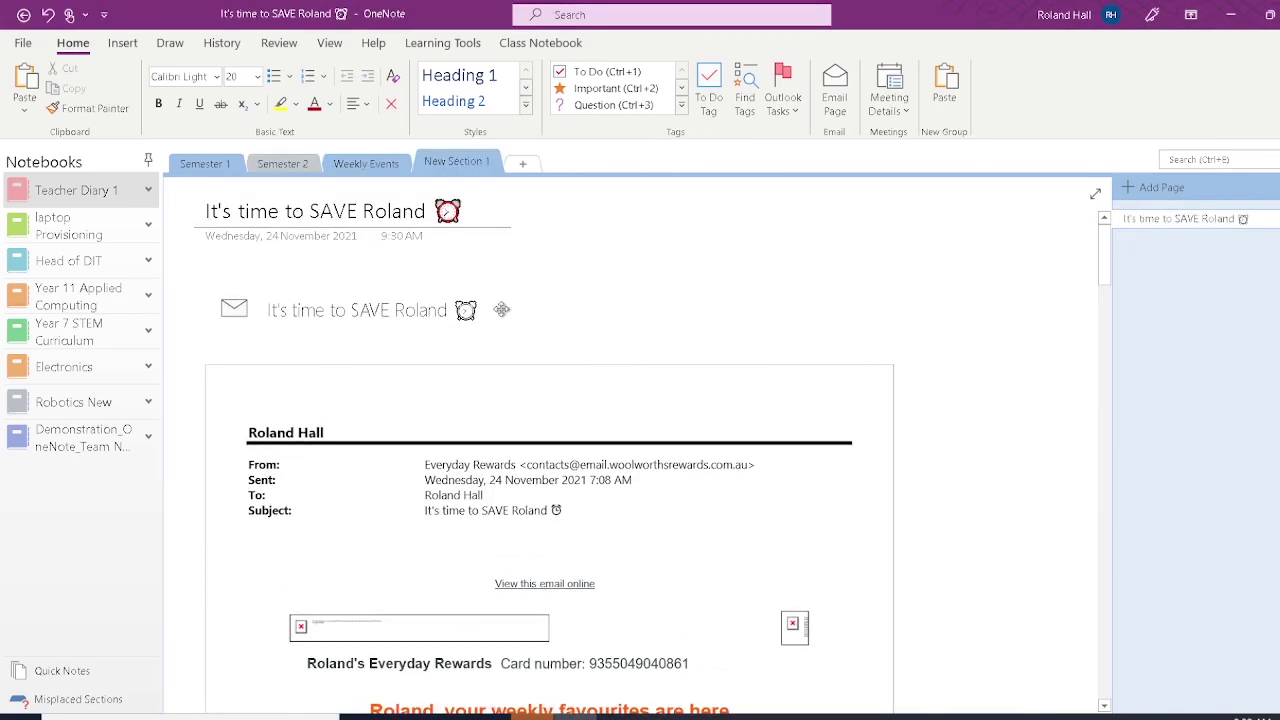
{"action": "scroll", "coordinate": [510, 455], "scroll_direction": "down", "scroll_amount": 5}
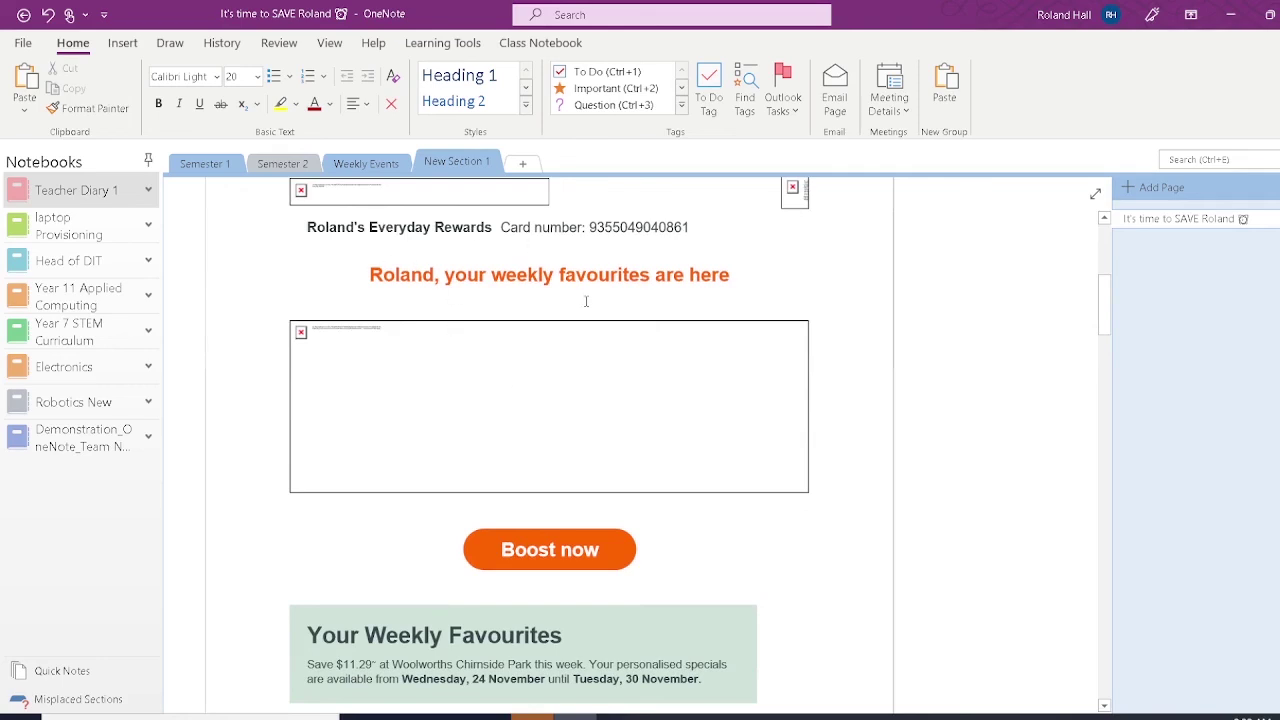
{"action": "scroll", "coordinate": [586, 301], "scroll_direction": "down", "scroll_amount": 6}
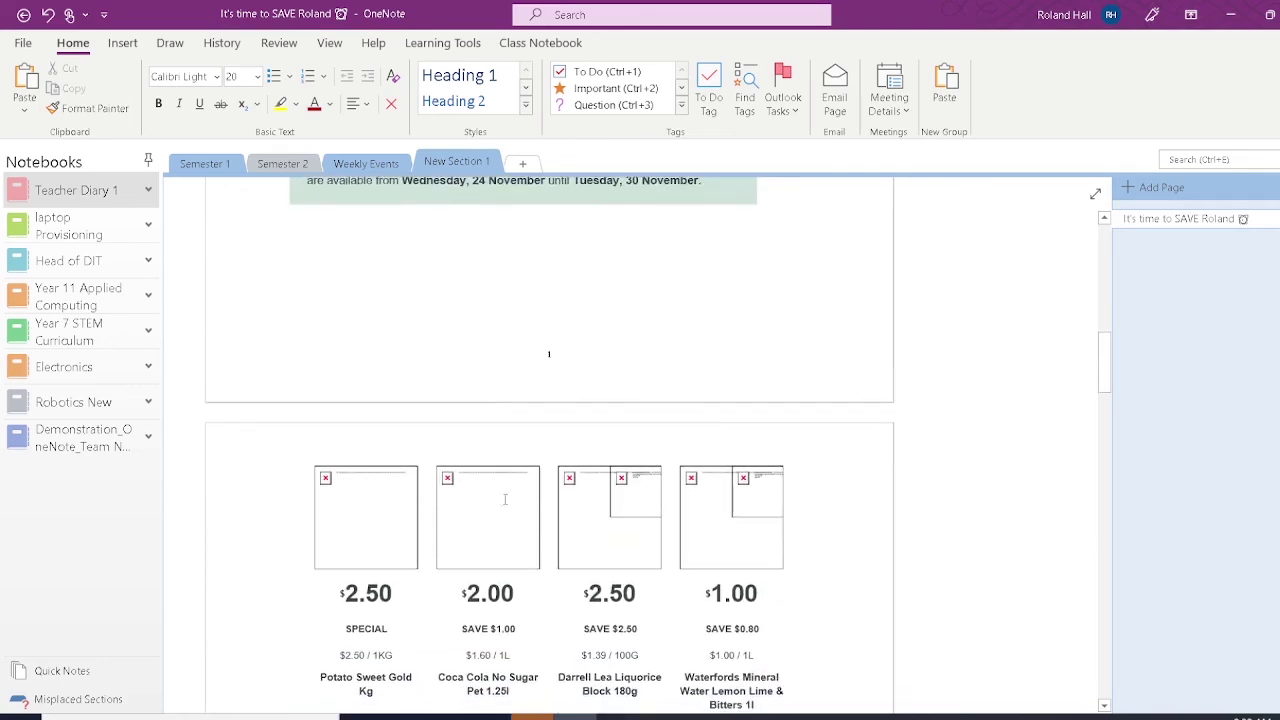
{"action": "scroll", "coordinate": [381, 630], "scroll_direction": "down", "scroll_amount": 1}
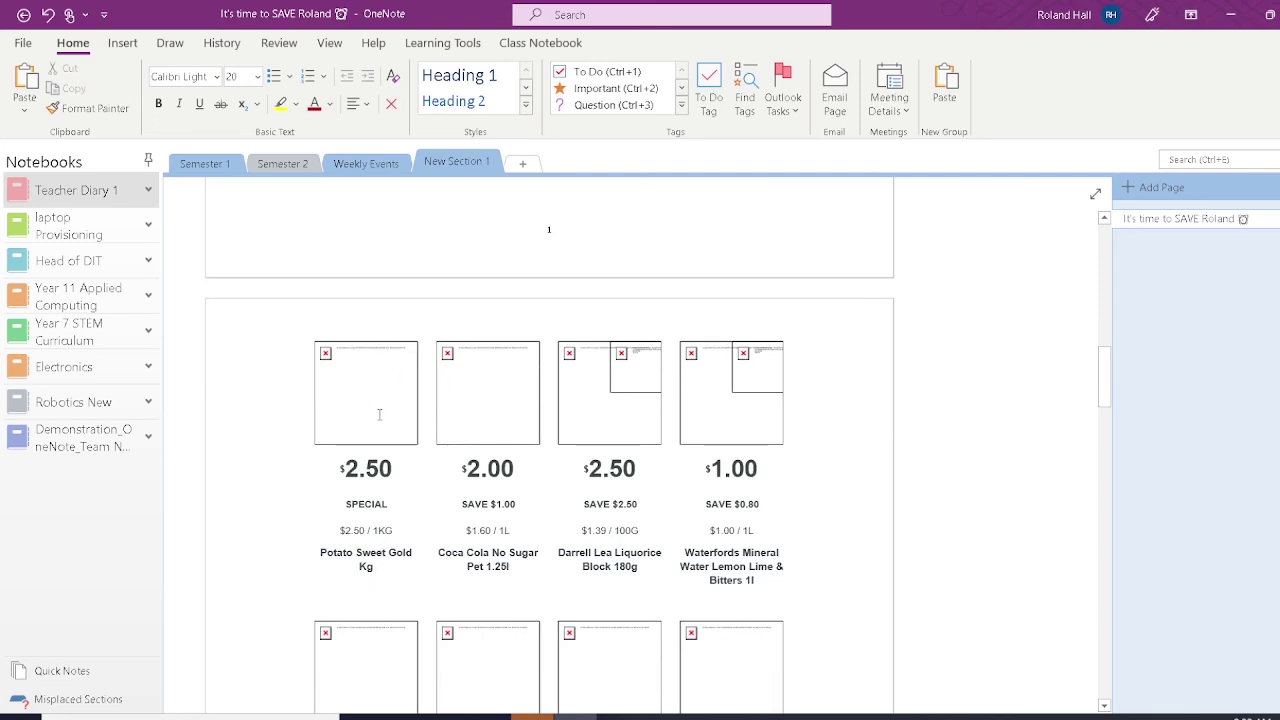
{"action": "scroll", "coordinate": [380, 414], "scroll_direction": "up", "scroll_amount": 12}
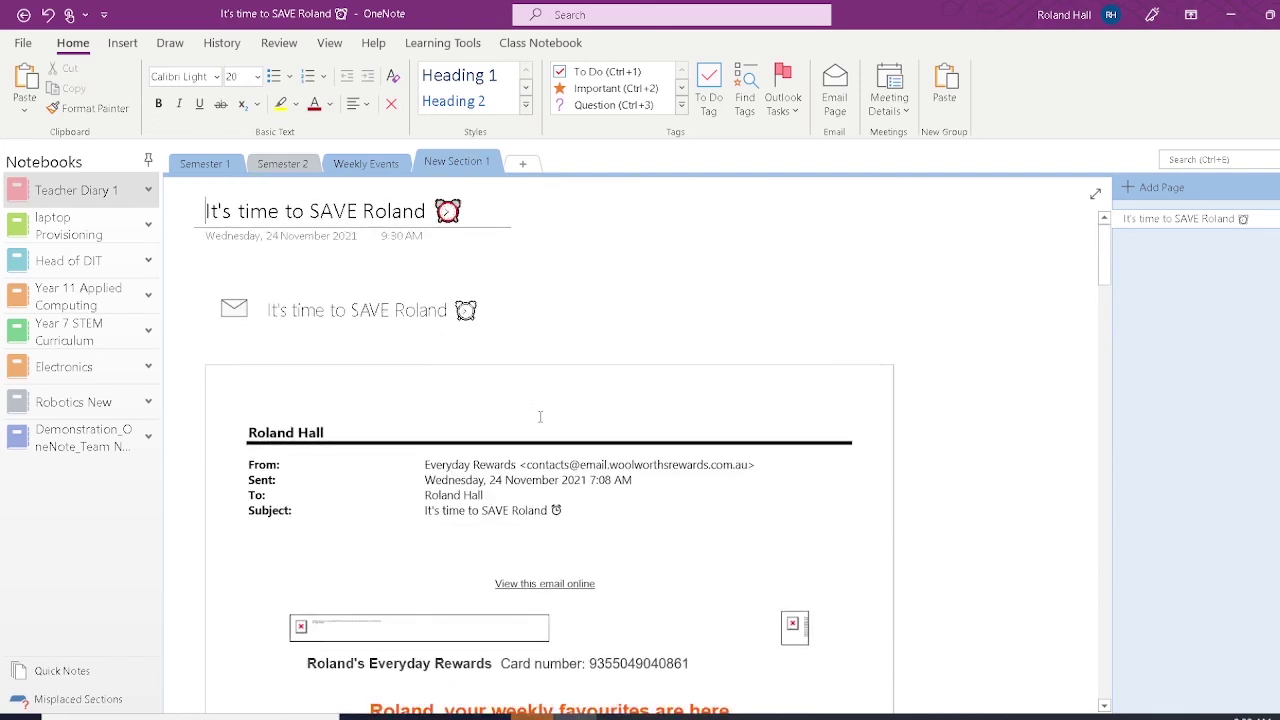